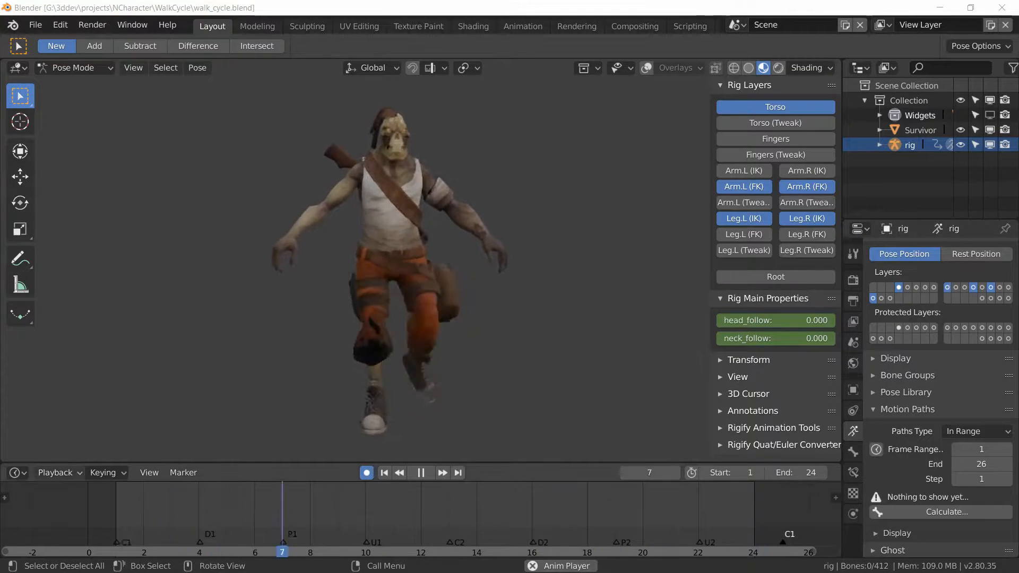
Show the viewport overlays, then stop the walk-cycle playback and return to frame 1
{"action": "left_click", "coordinate": [648, 68]}
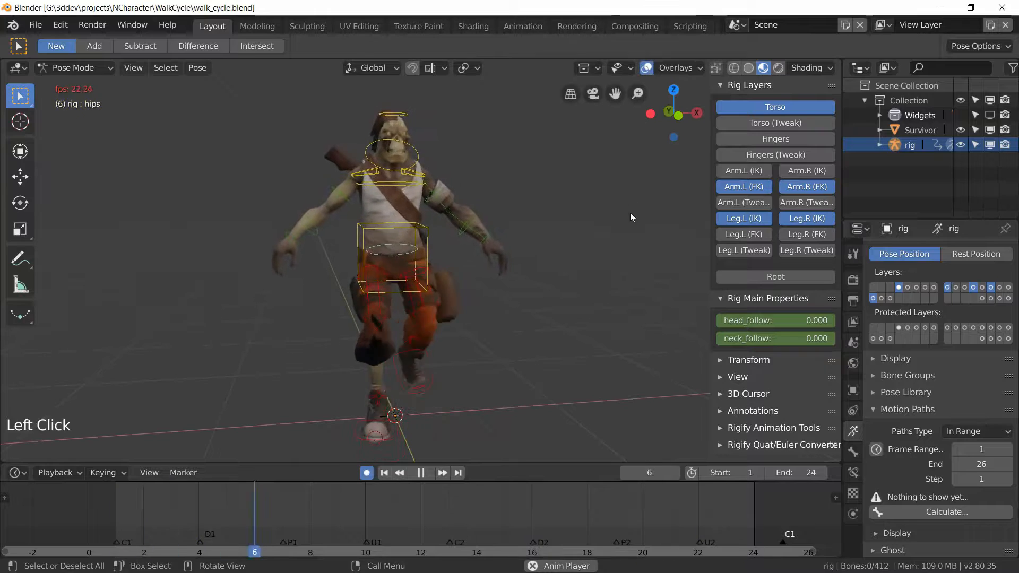
{"action": "key", "text": "space"}
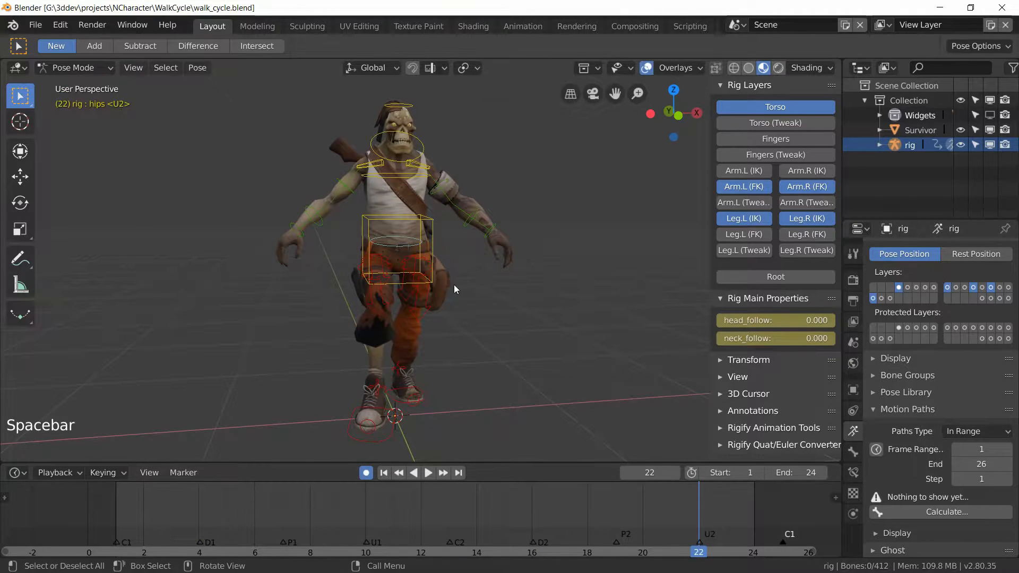
{"action": "right_click_drag", "start_coordinate": [594, 499], "coordinate": [120, 512]}
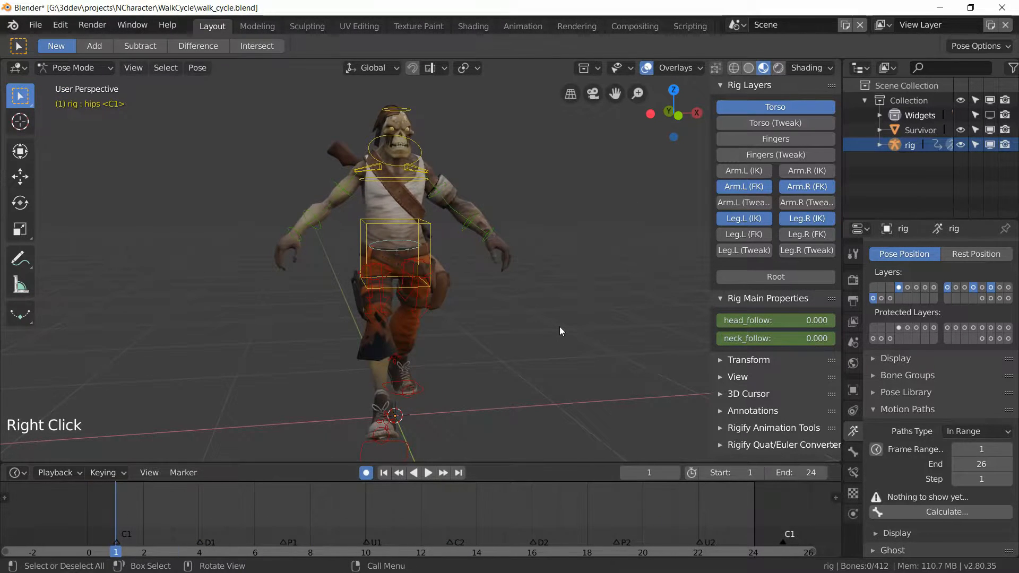
View the rig from the front in orthographic projection and inspect its hips and chest controls up close
{"action": "key", "text": "KP_5"}
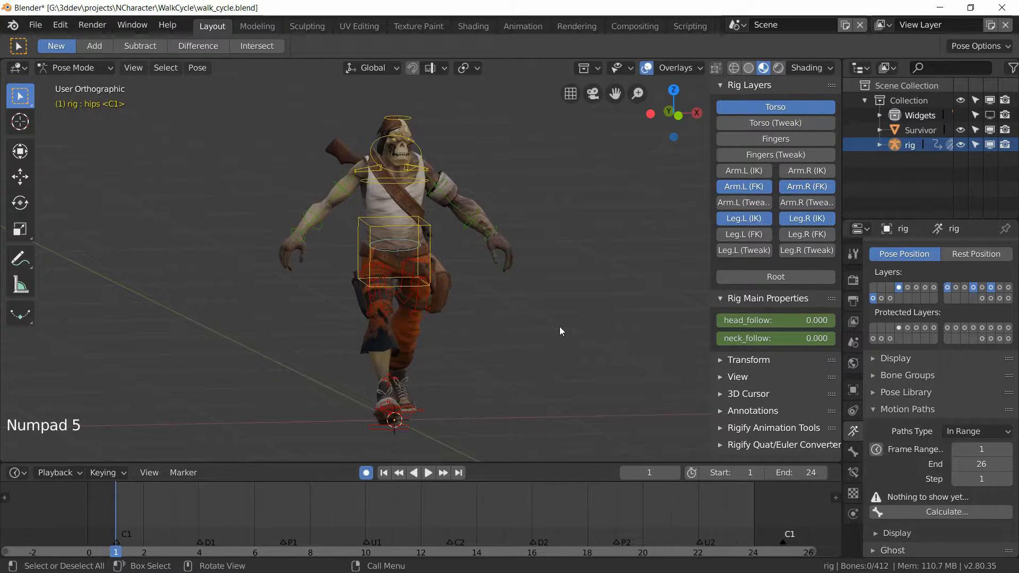
{"action": "key", "text": "KP_1"}
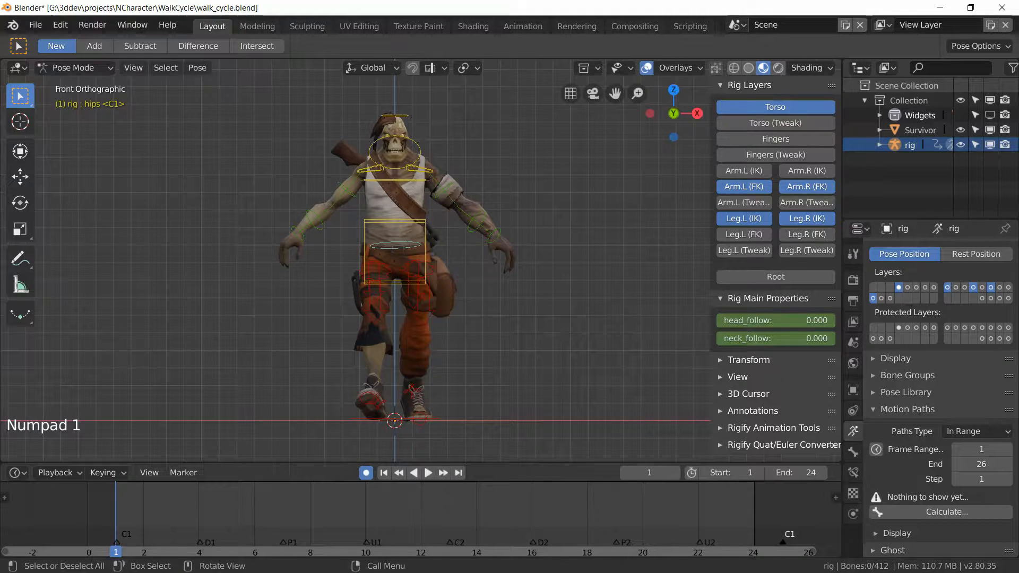
{"action": "left_click", "coordinate": [413, 251]}
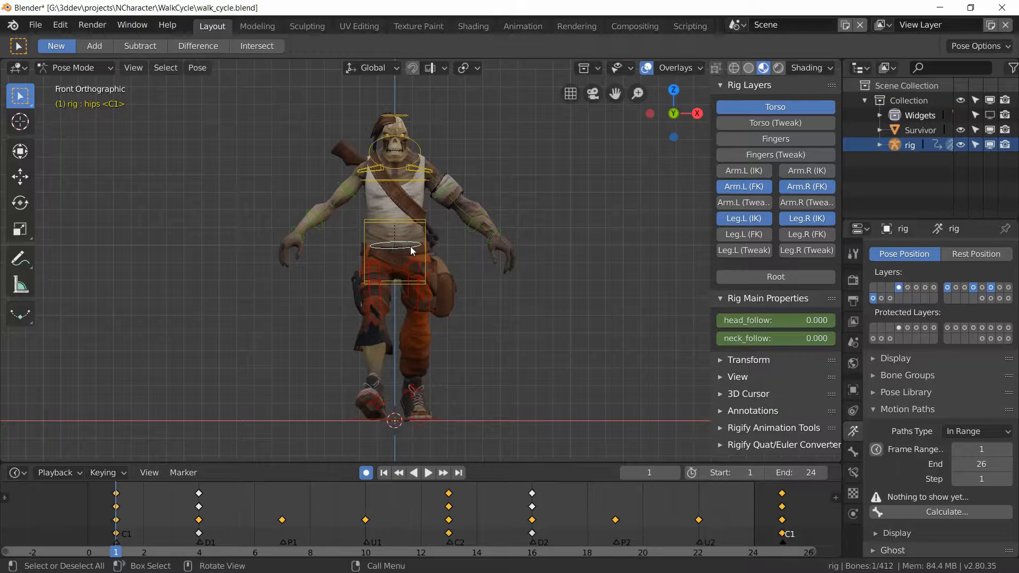
{"action": "scroll", "coordinate": [413, 250], "scroll_direction": "up", "scroll_amount": 5}
{"action": "scroll", "coordinate": [387, 254], "scroll_direction": "down", "scroll_amount": 1}
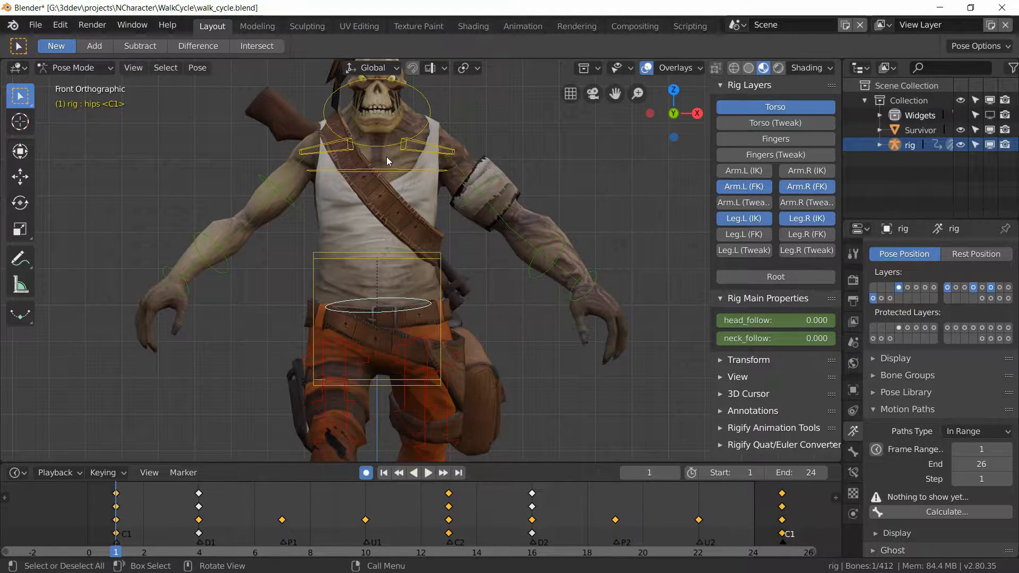
{"action": "left_click", "coordinate": [371, 171]}
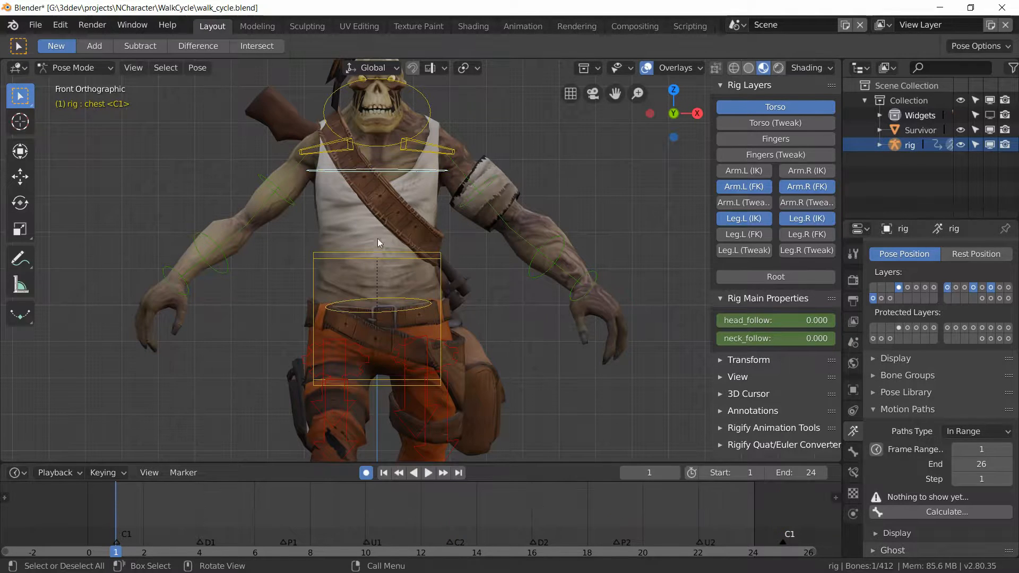
In the Animation workspace, isolate the hips control's Z Euler Rotation curve and fit it in the graph editor
{"action": "left_click", "coordinate": [521, 26]}
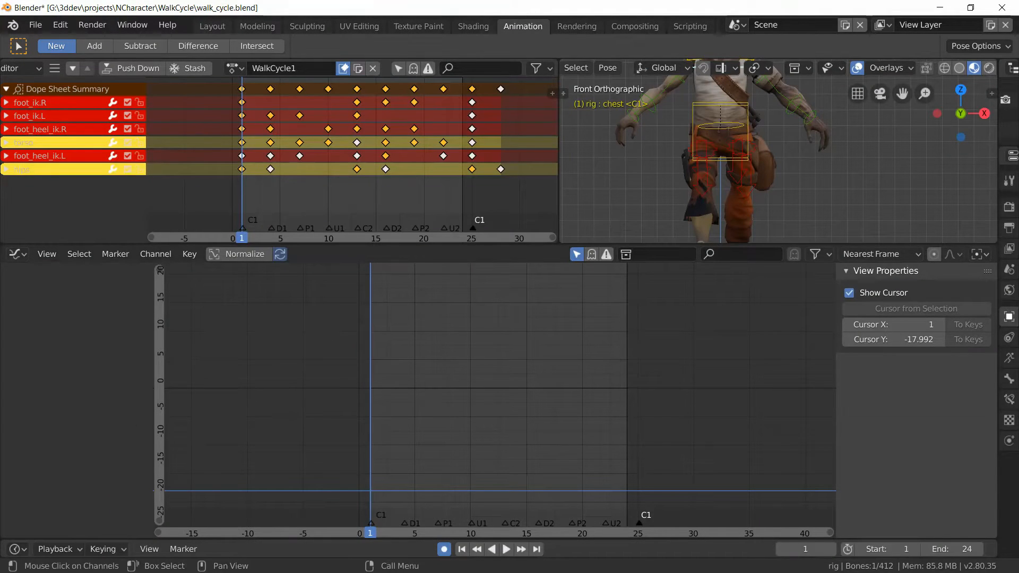
{"action": "left_click", "coordinate": [726, 126]}
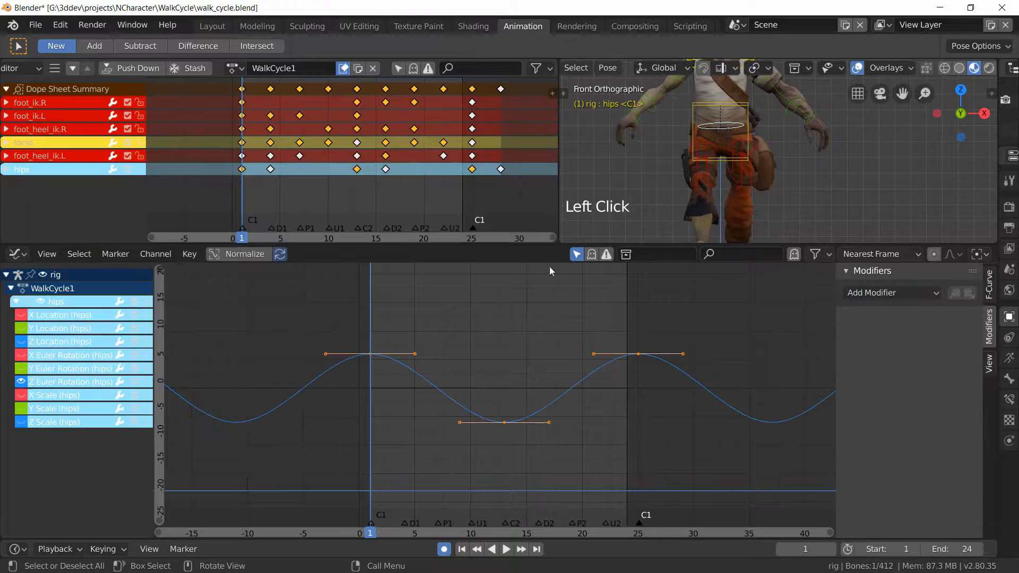
{"action": "left_click", "coordinate": [59, 382]}
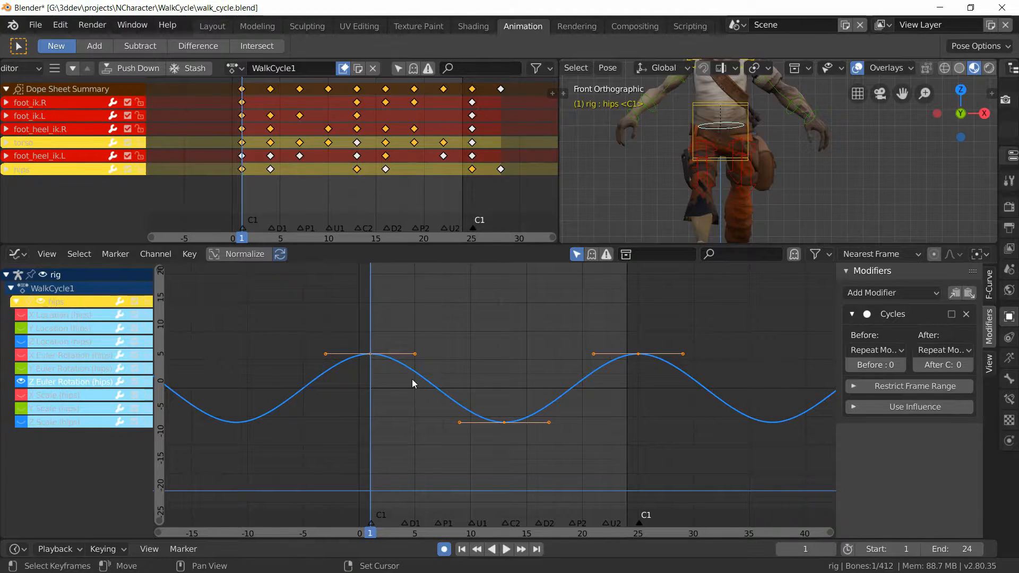
{"action": "left_click", "coordinate": [78, 384]}
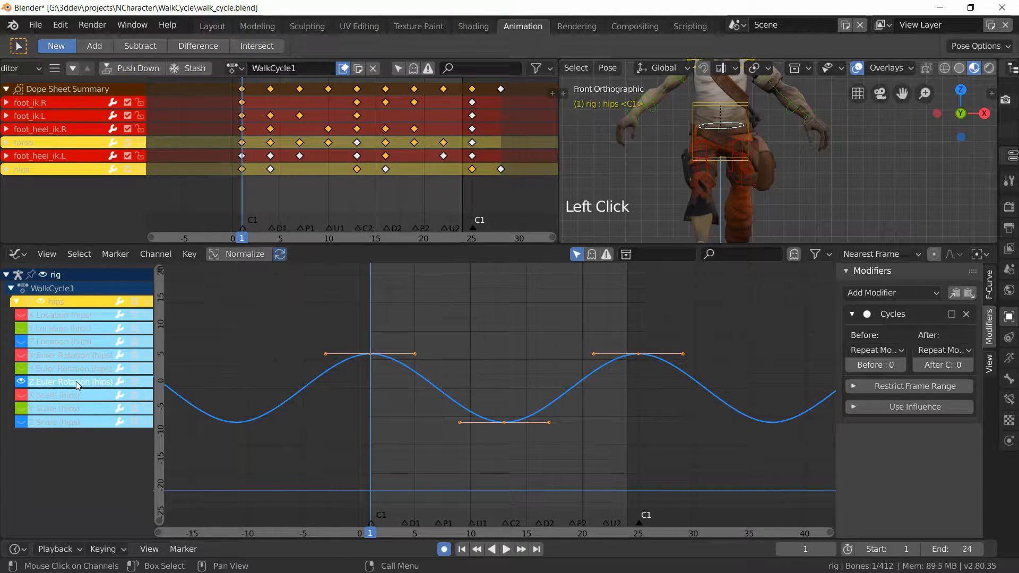
{"action": "key", "text": "shift+h"}
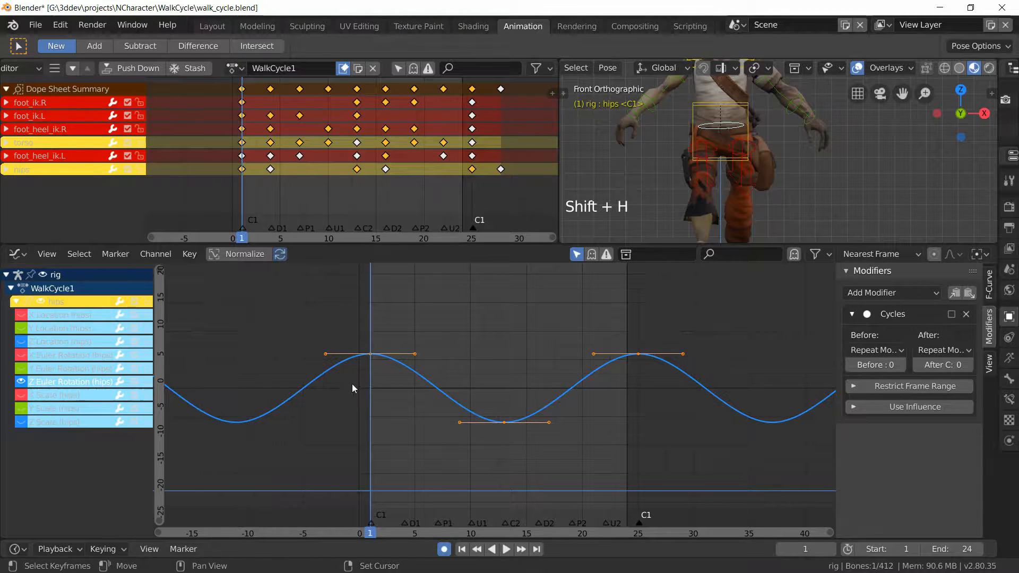
{"action": "key", "text": "Home"}
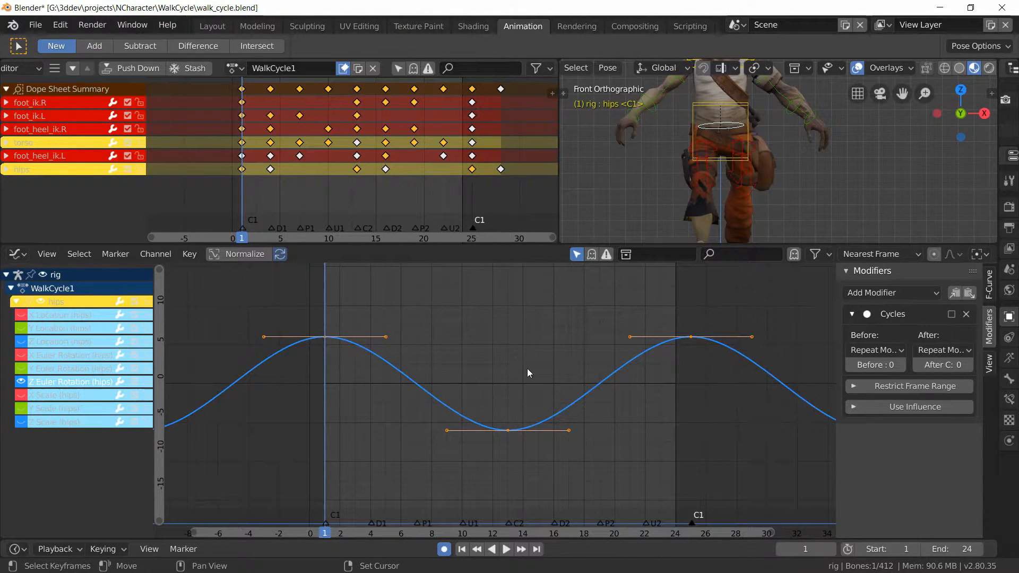
Copy all keyframes of the hips' Z Euler Rotation curve
{"action": "key", "text": "a"}
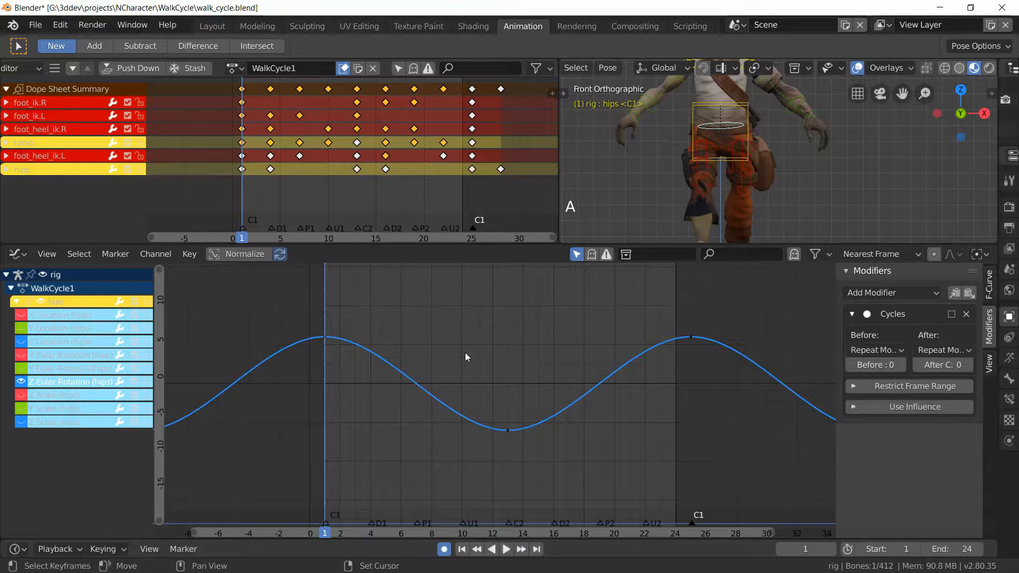
{"action": "key", "text": "a"}
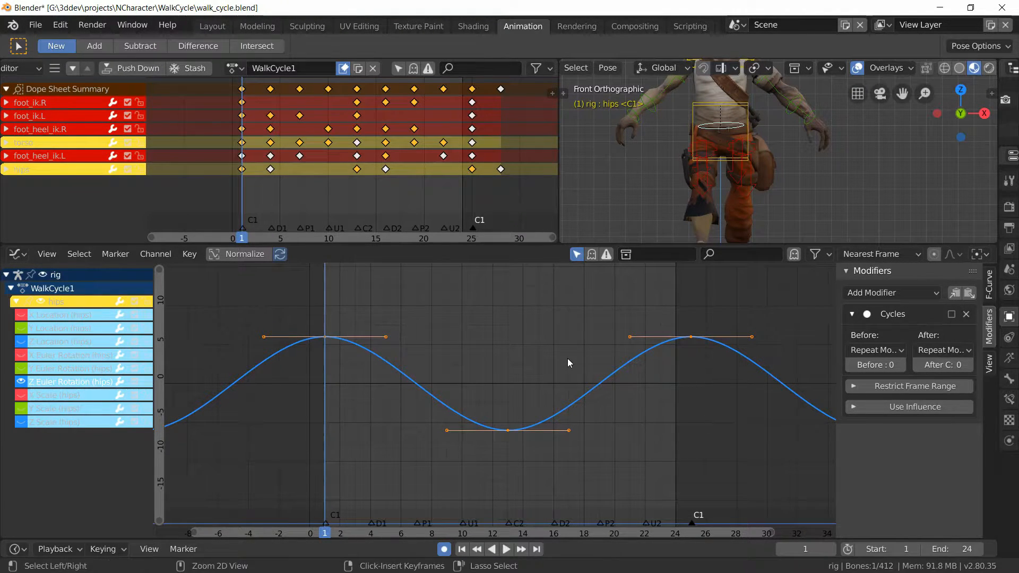
{"action": "key", "text": "ctrl+c"}
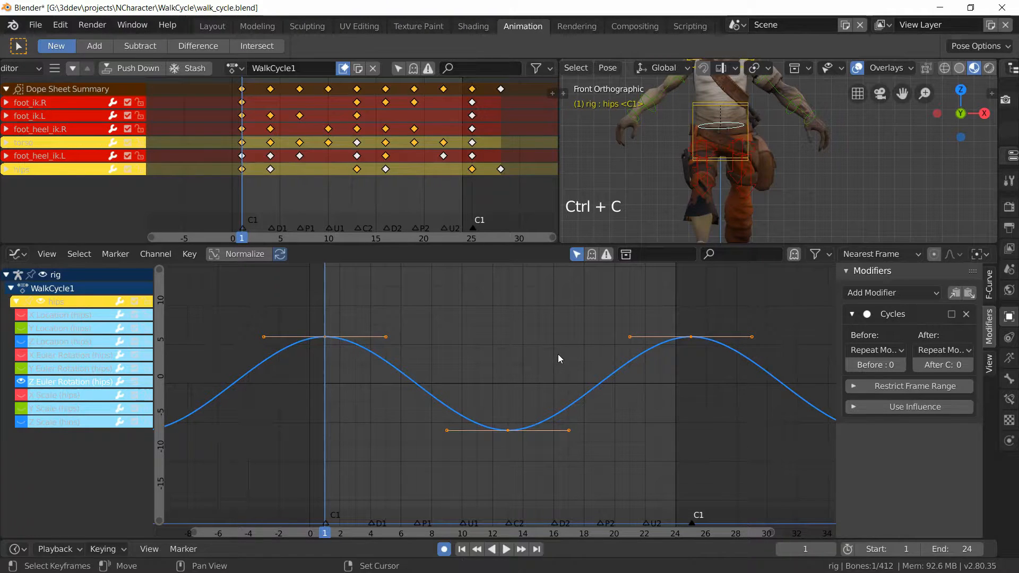
Insert a Rotation keyframe on the chest control at frame 1
{"action": "middle_click_drag", "start_coordinate": [740, 80], "coordinate": [763, 139], "text": "shift"}
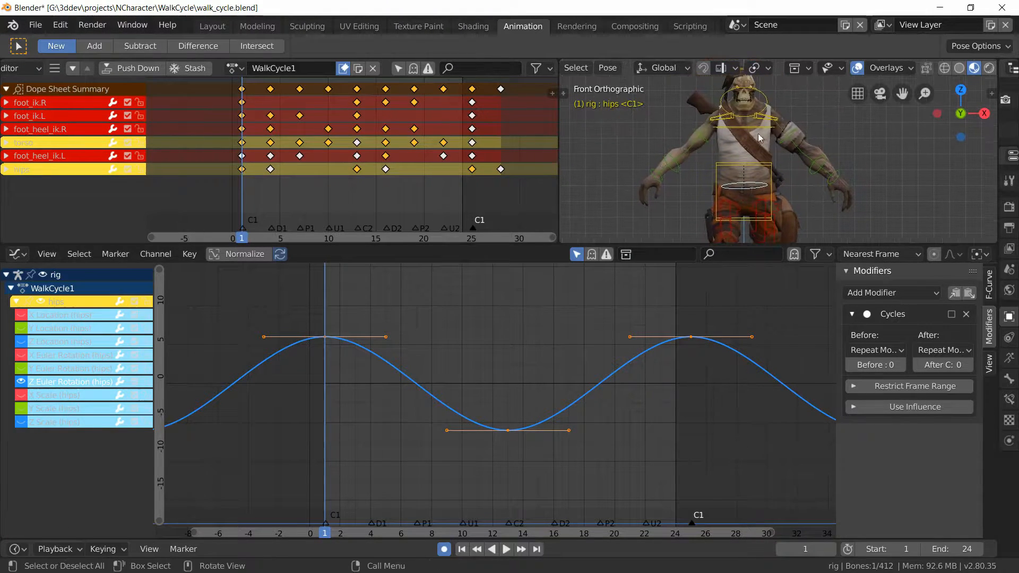
{"action": "left_click", "coordinate": [745, 128]}
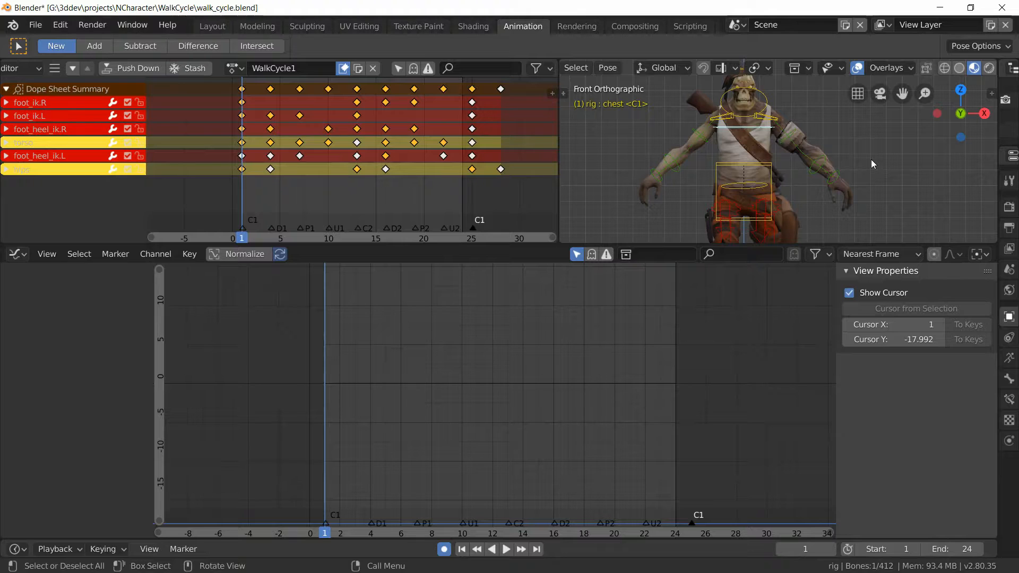
{"action": "key", "text": "i"}
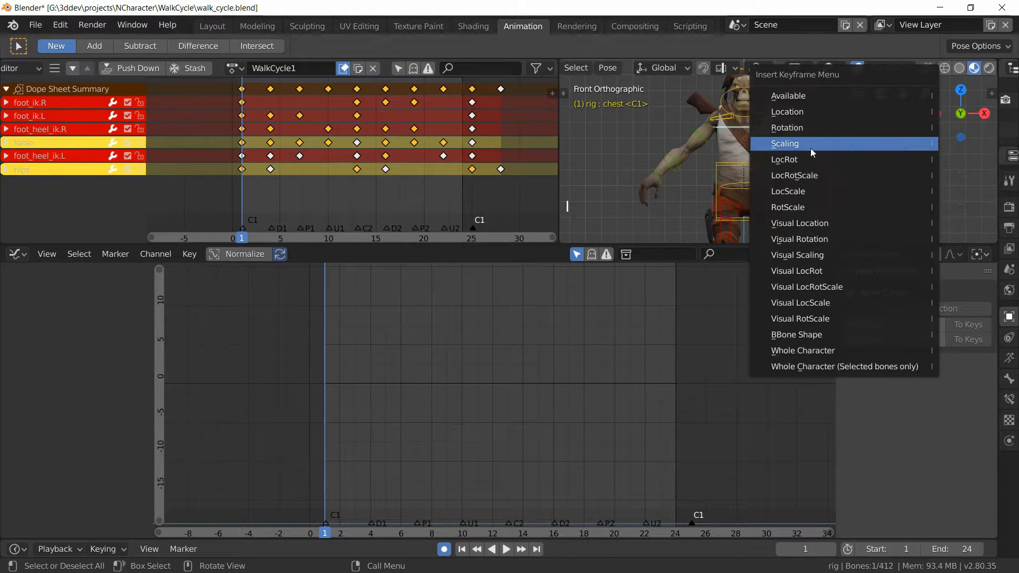
{"action": "left_click", "coordinate": [807, 126]}
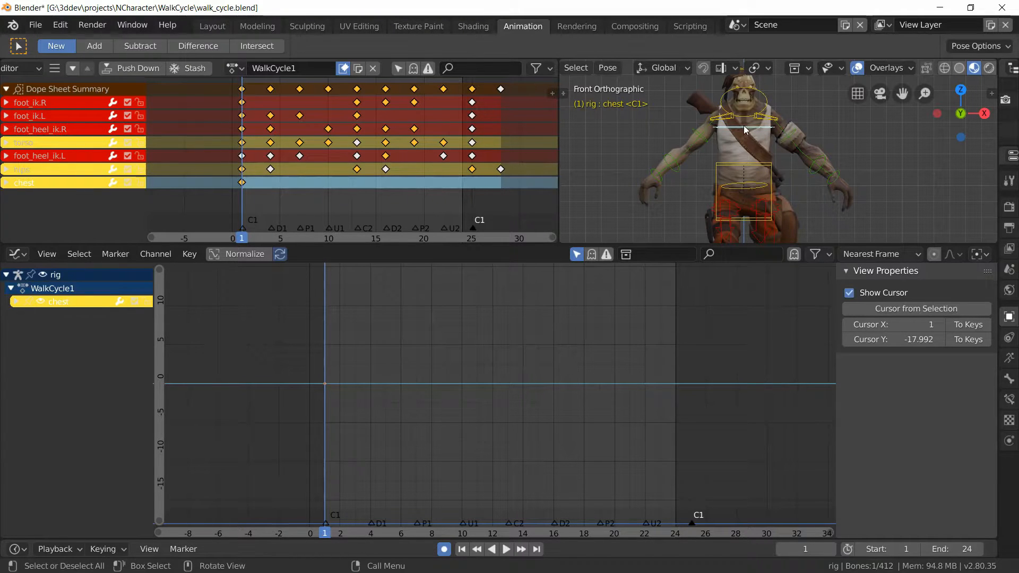
Isolate the chest's Z Euler Rotation curve and paste the copied hips keyframes into it at frame 1
{"action": "left_click", "coordinate": [17, 301]}
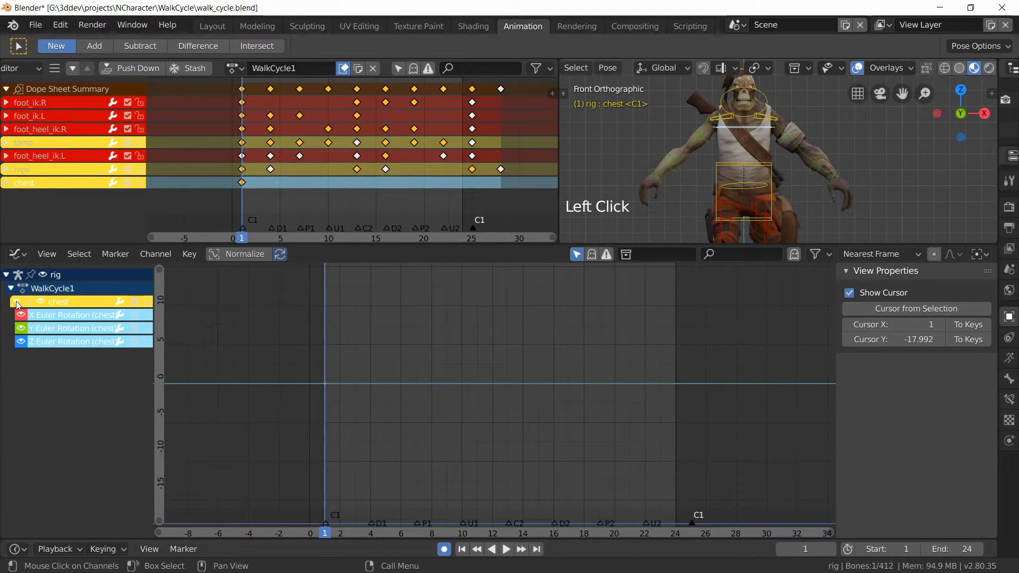
{"action": "left_click", "coordinate": [55, 342]}
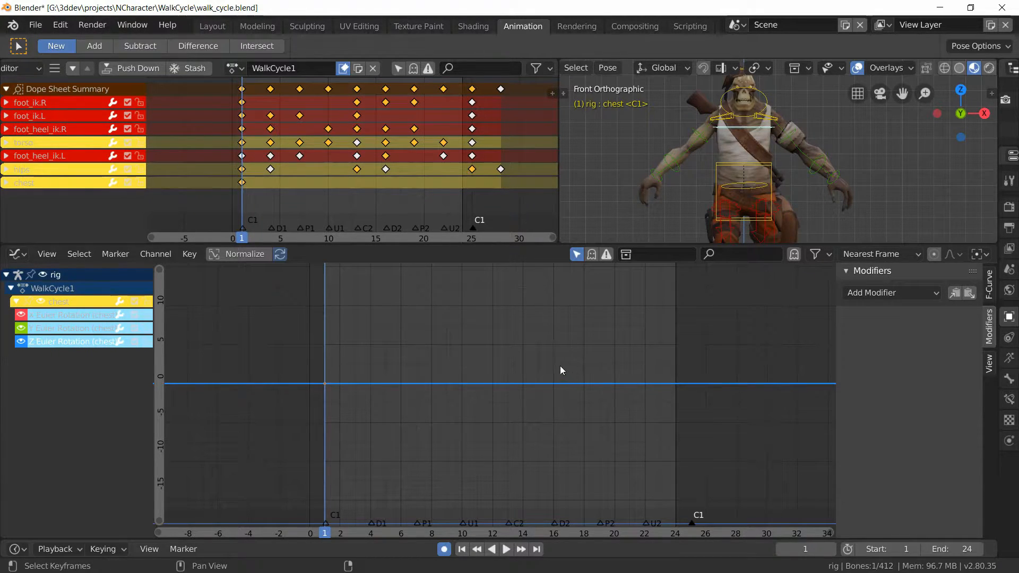
{"action": "key", "text": "shift+h"}
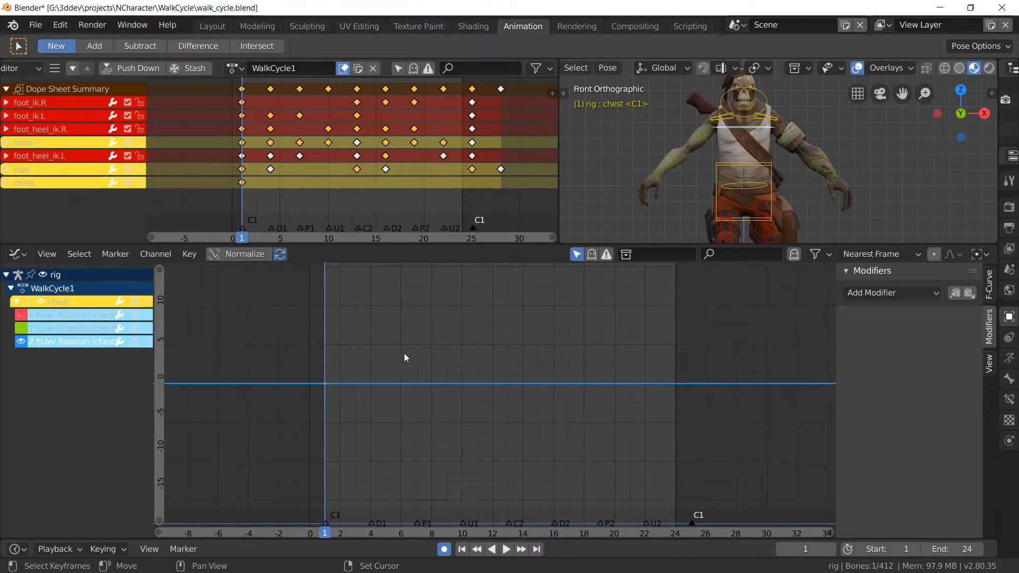
{"action": "key", "text": "ctrl+v"}
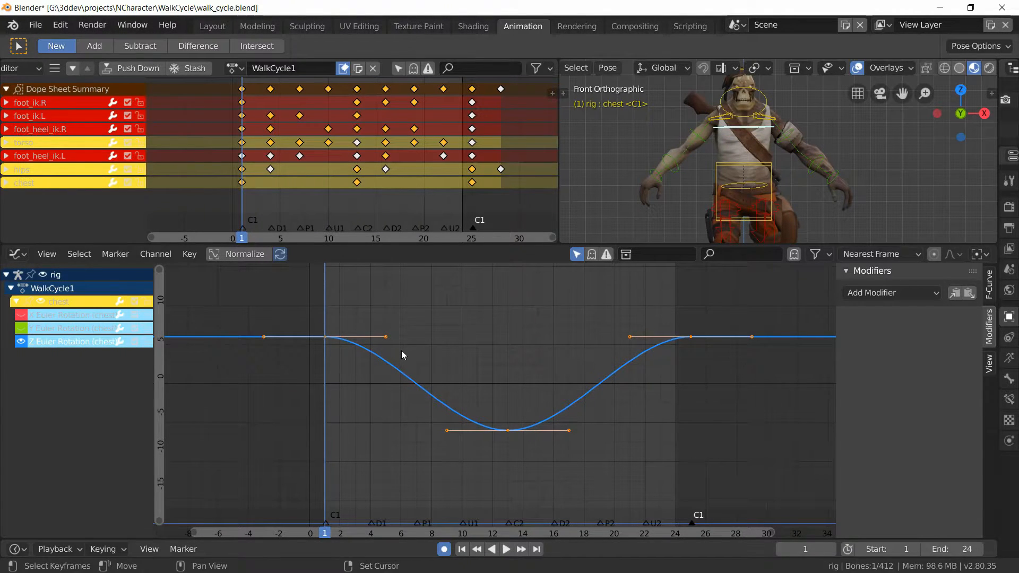
Show only the hips' Y Euler Rotation curve and copy all of its keyframes
{"action": "left_click", "coordinate": [754, 189]}
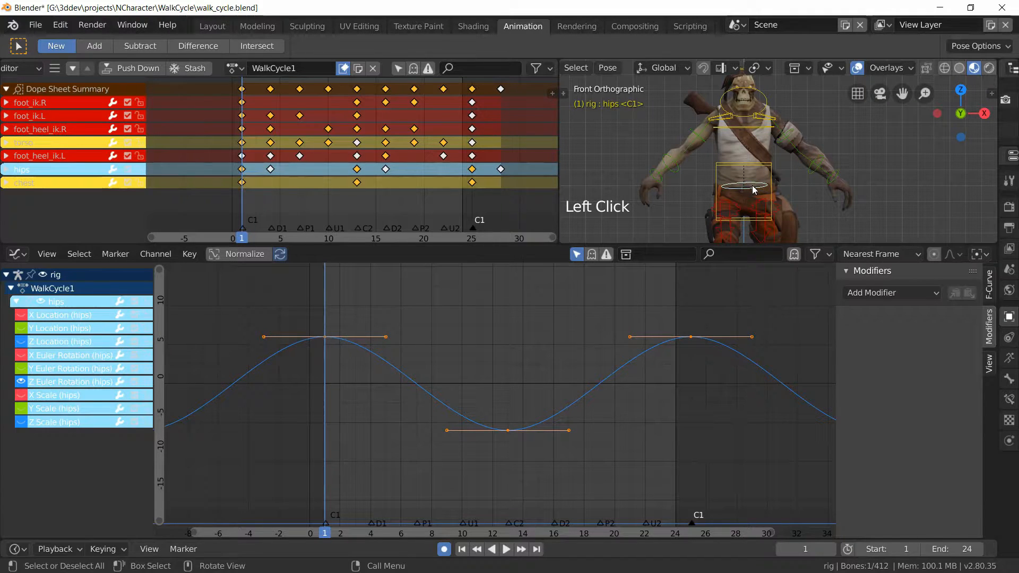
{"action": "left_click", "coordinate": [43, 370]}
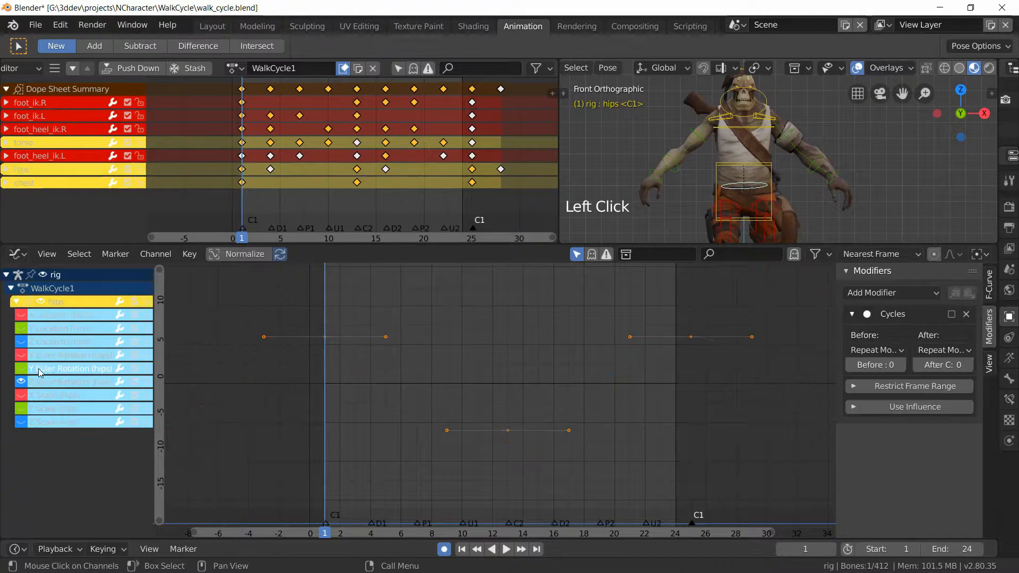
{"action": "left_click", "coordinate": [20, 369]}
{"action": "left_click", "coordinate": [21, 381]}
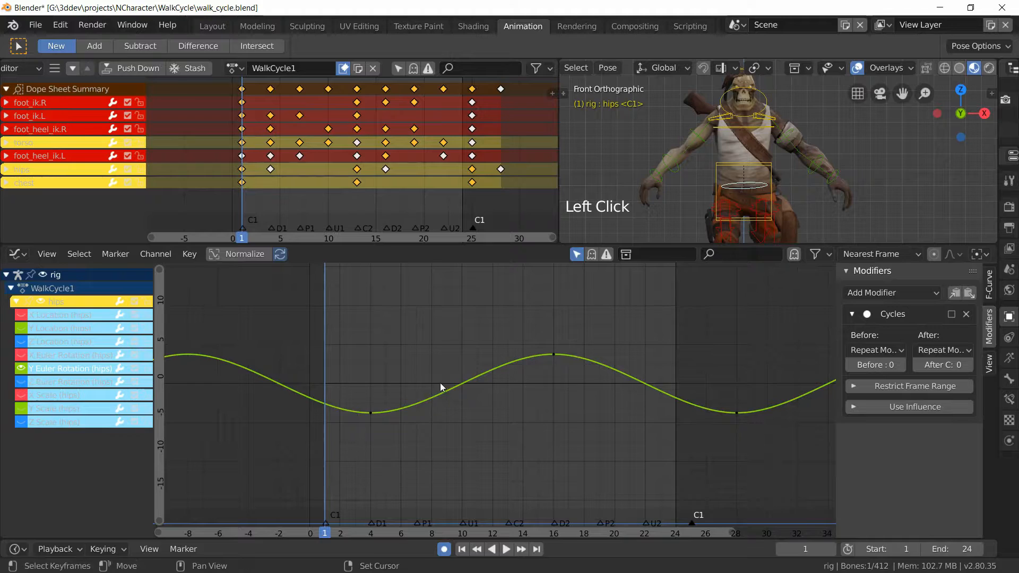
{"action": "key", "text": "a"}
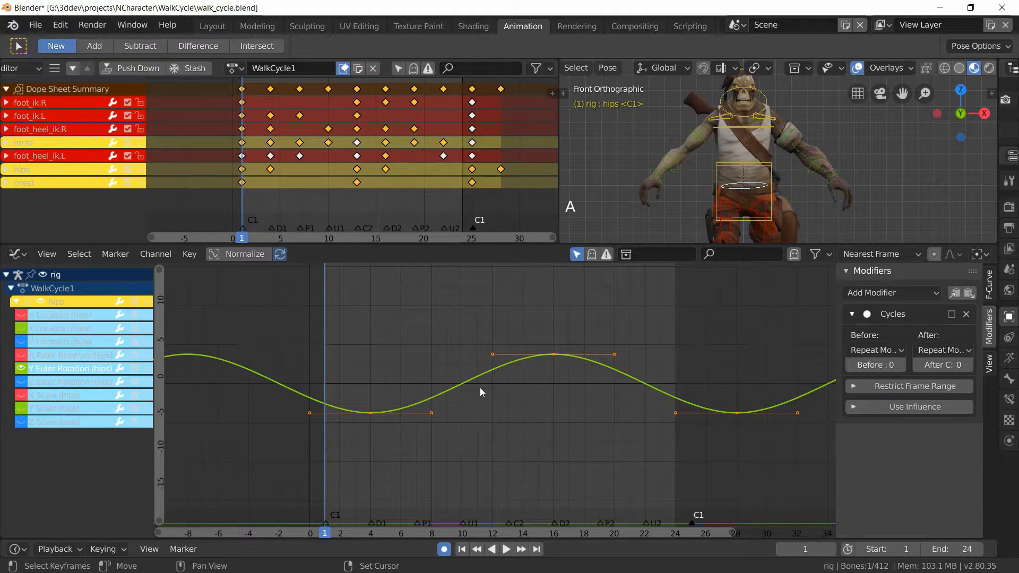
{"action": "key", "text": "ctrl+c"}
Show only the chest's Y Euler Rotation curve and paste the copied hips keyframes into it at frame 1
{"action": "left_click", "coordinate": [735, 131]}
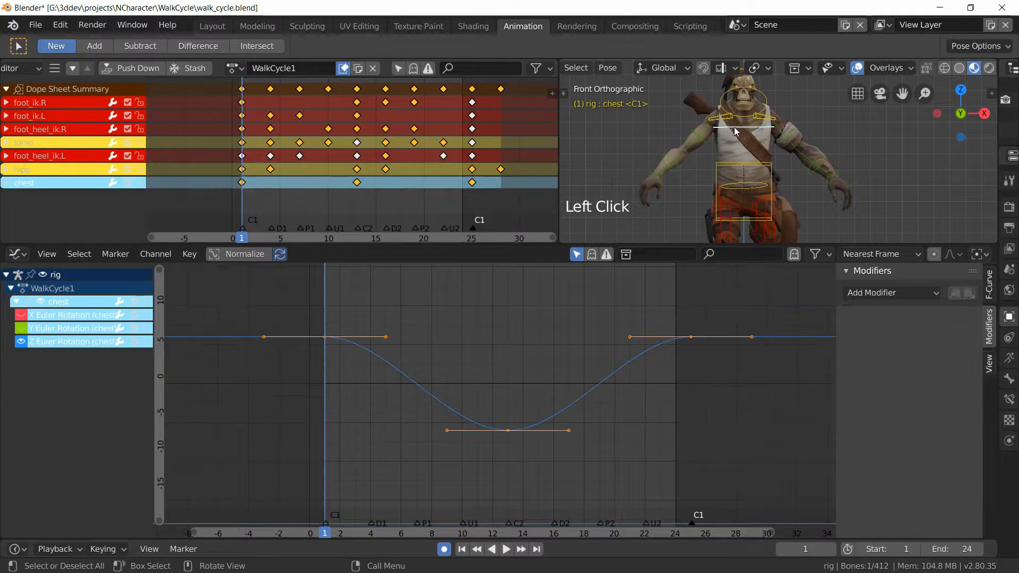
{"action": "left_click", "coordinate": [21, 341]}
{"action": "left_click", "coordinate": [21, 329]}
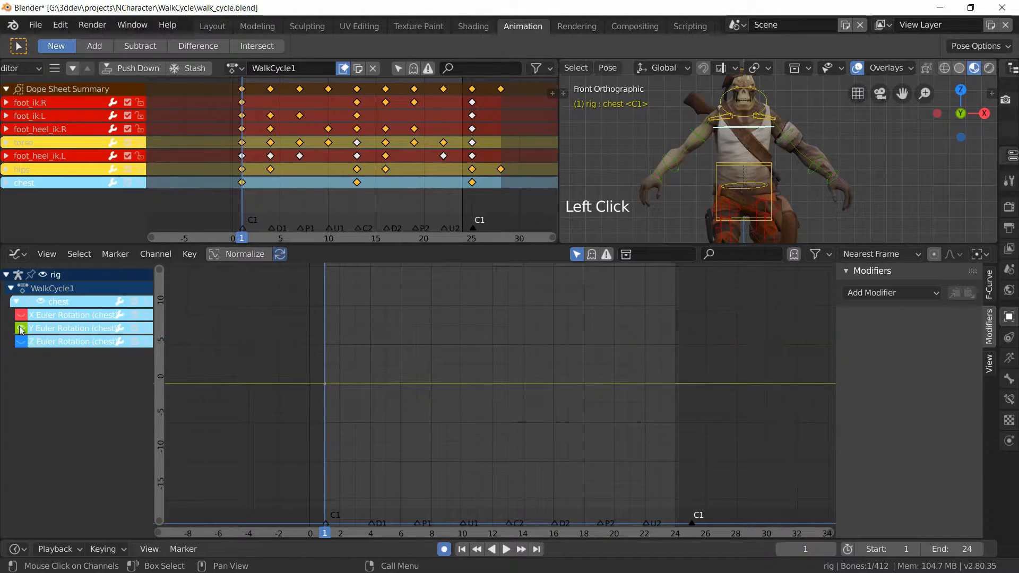
{"action": "left_click", "coordinate": [71, 328]}
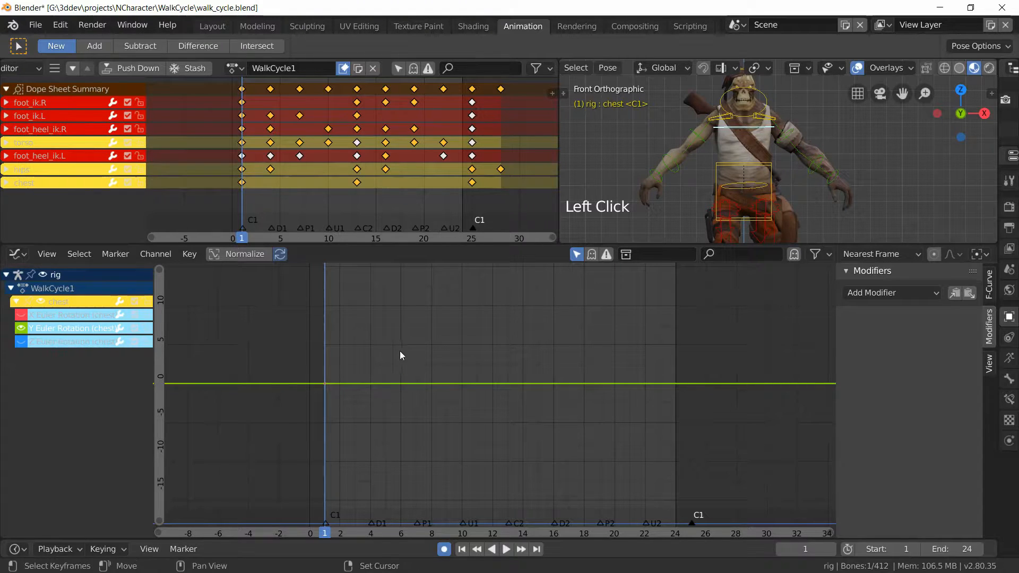
{"action": "key", "text": "ctrl+v"}
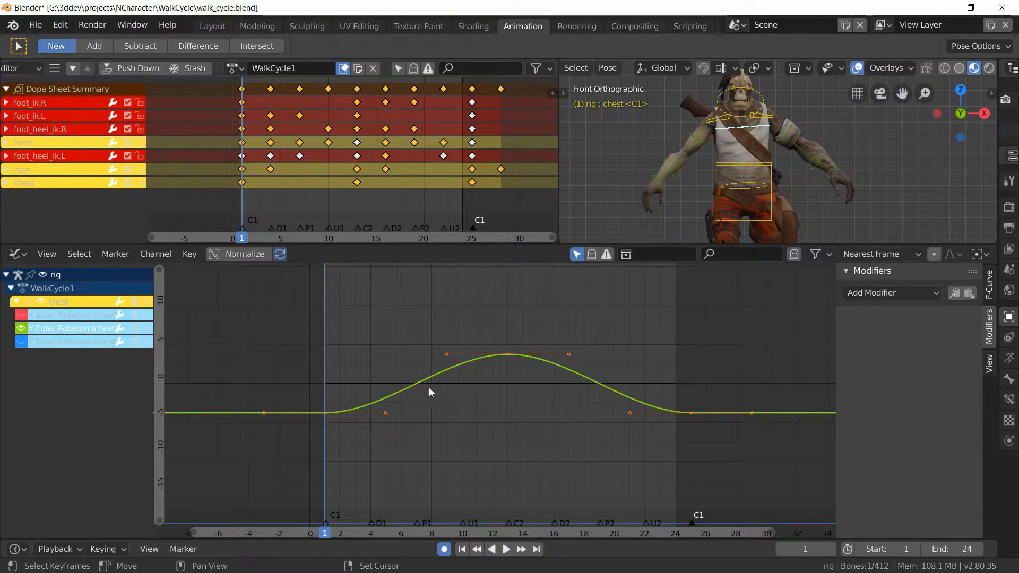
Add a Cycles modifier to the chest's Y Euler Rotation curve
{"action": "key", "text": "a"}
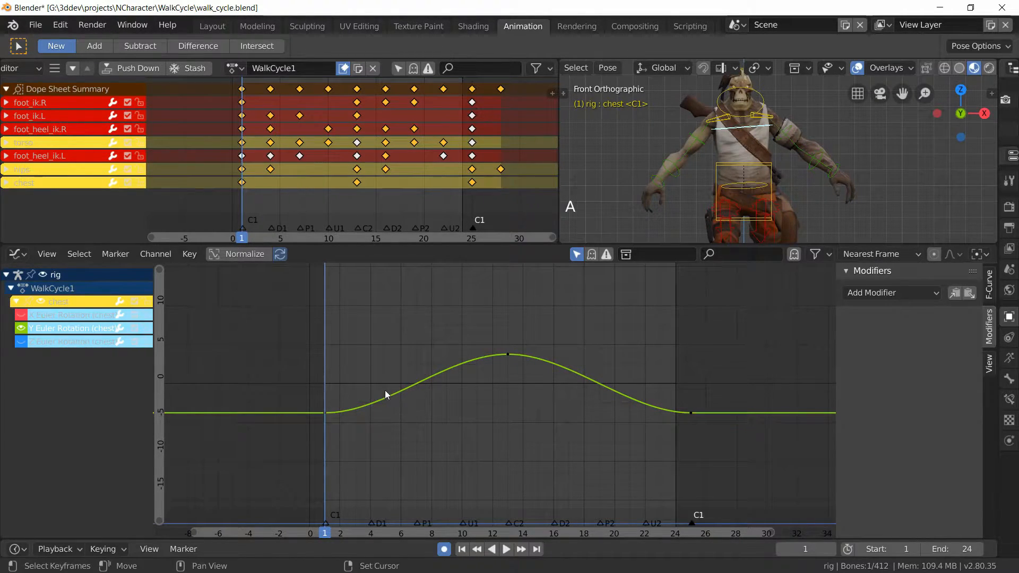
{"action": "left_click", "coordinate": [322, 413]}
{"action": "left_click", "coordinate": [899, 293]}
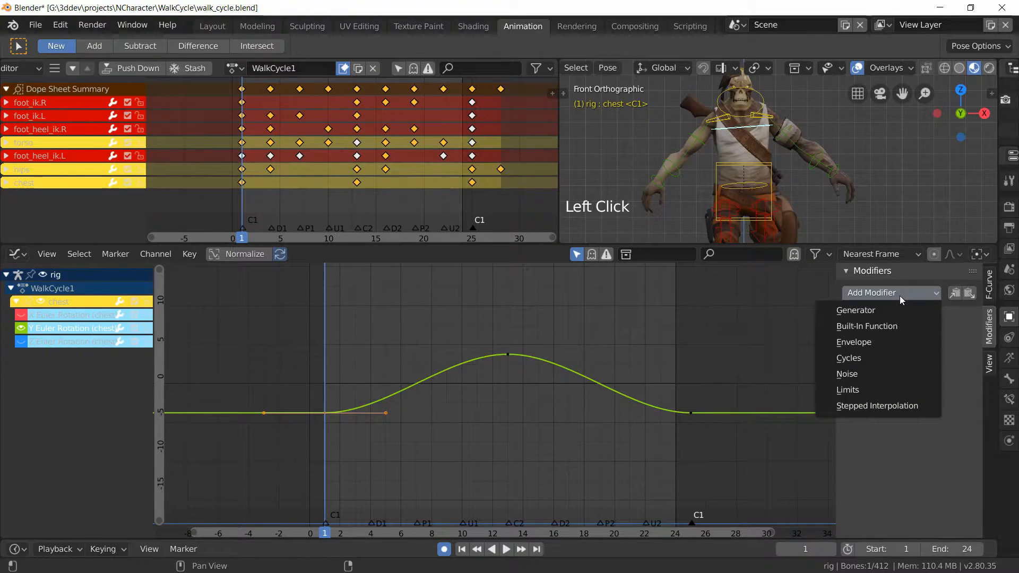
{"action": "left_click", "coordinate": [872, 357]}
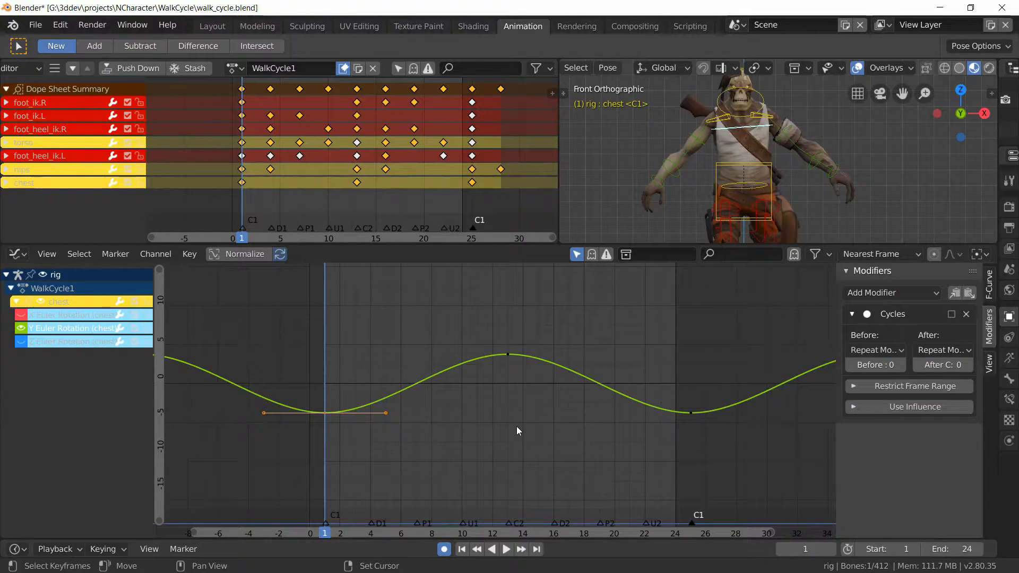
{"action": "type", "text": "g"}
{"action": "type", "text": "3"}
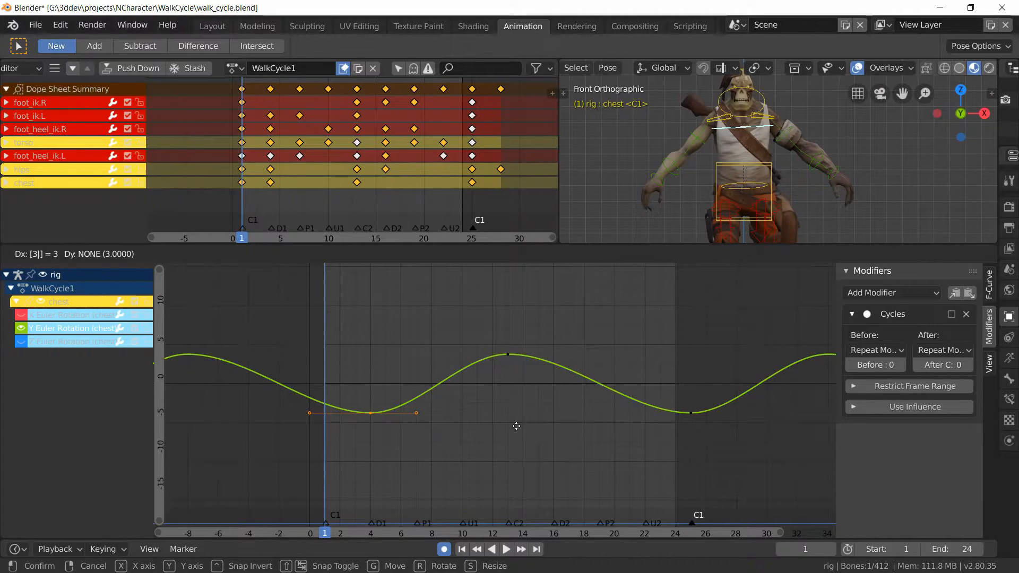
{"action": "right_click", "coordinate": [498, 416]}
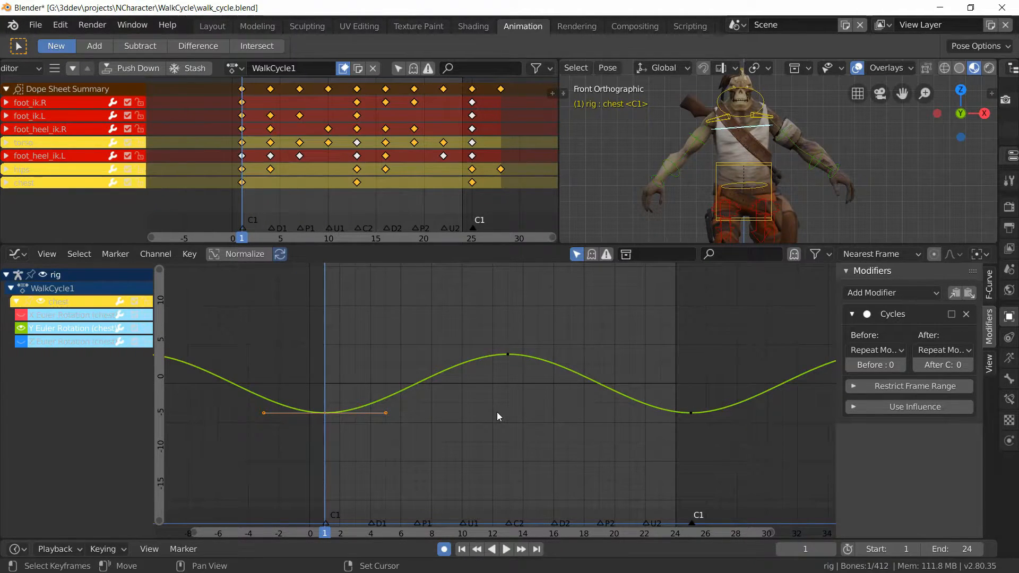
Shift all keyframes of the chest's Y Euler Rotation curve 3 frames later
{"action": "key", "text": "a"}
{"action": "key", "text": "g"}
{"action": "key", "text": "3"}
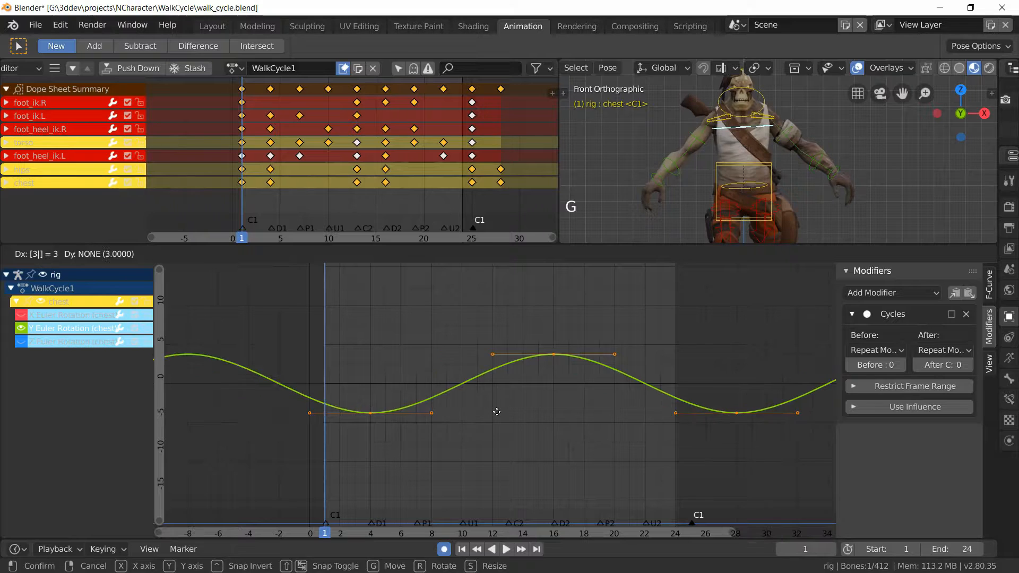
{"action": "key", "text": "Return"}
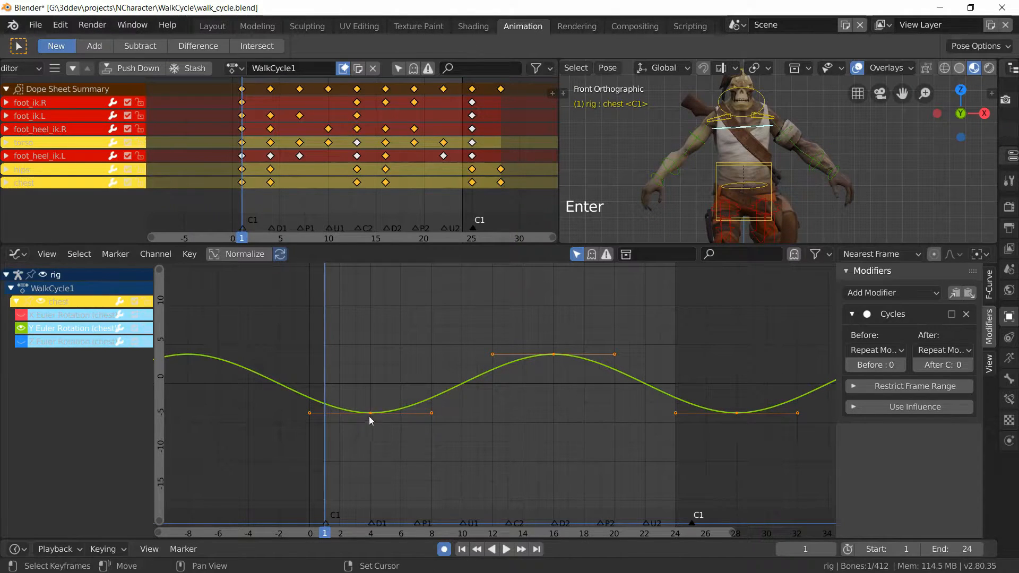
Show the chest's Z Euler Rotation curve as well and mirror all Y and Z keyframes By Values over Value=0
{"action": "left_click", "coordinate": [21, 341]}
{"action": "key", "text": "alt+a"}
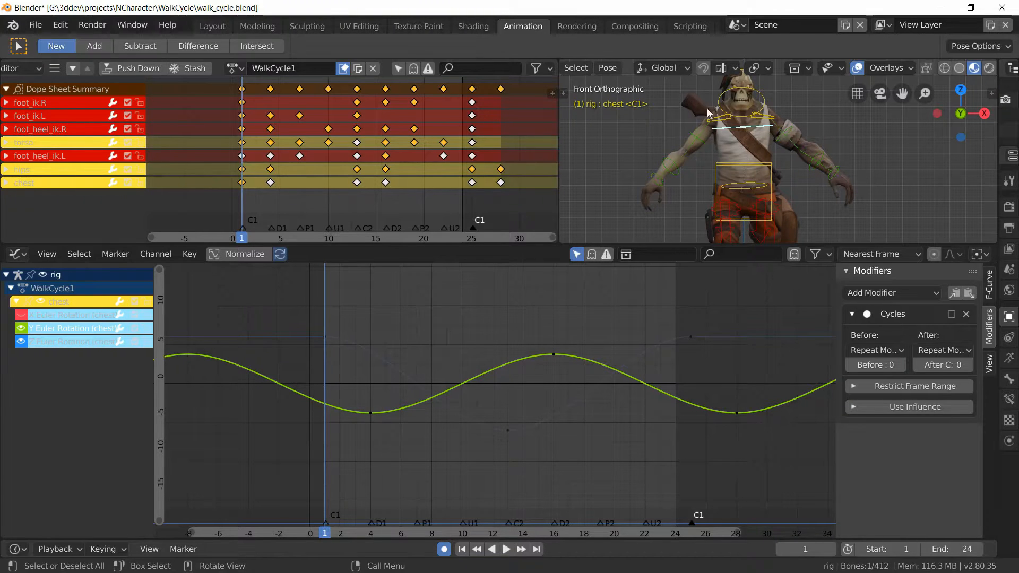
{"action": "left_click", "coordinate": [368, 414]}
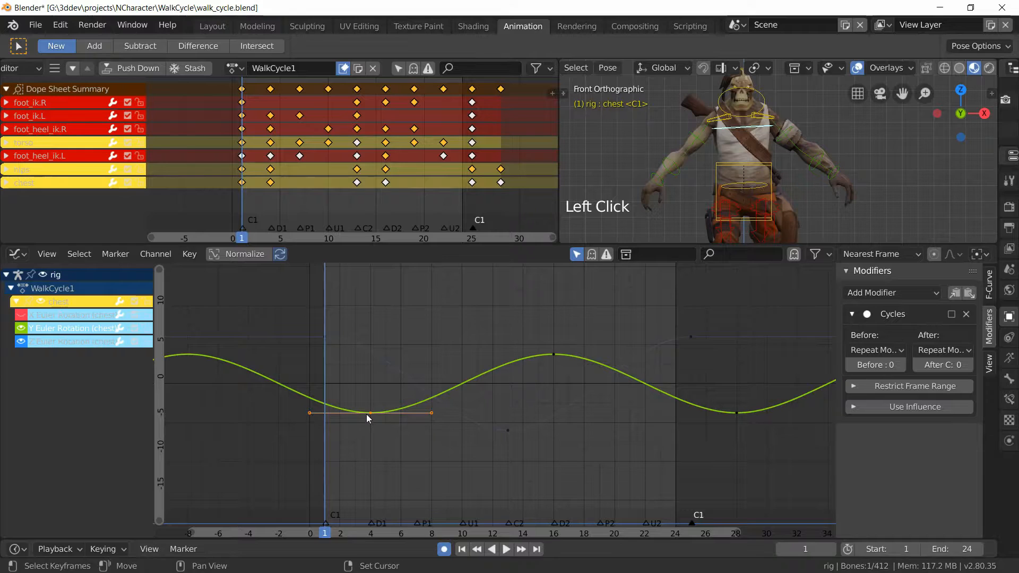
{"action": "key", "text": "a"}
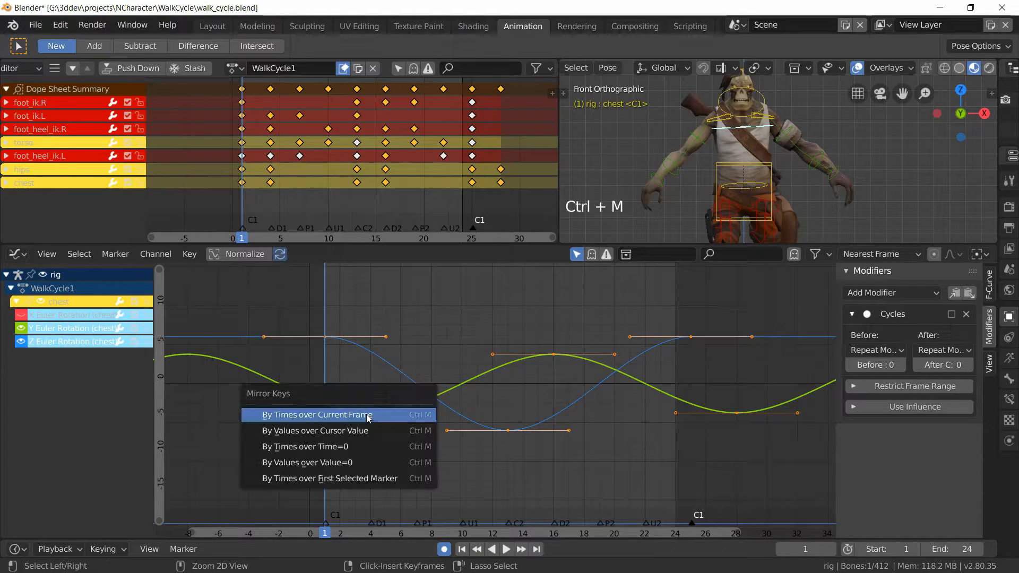
{"action": "key", "text": "ctrl+m"}
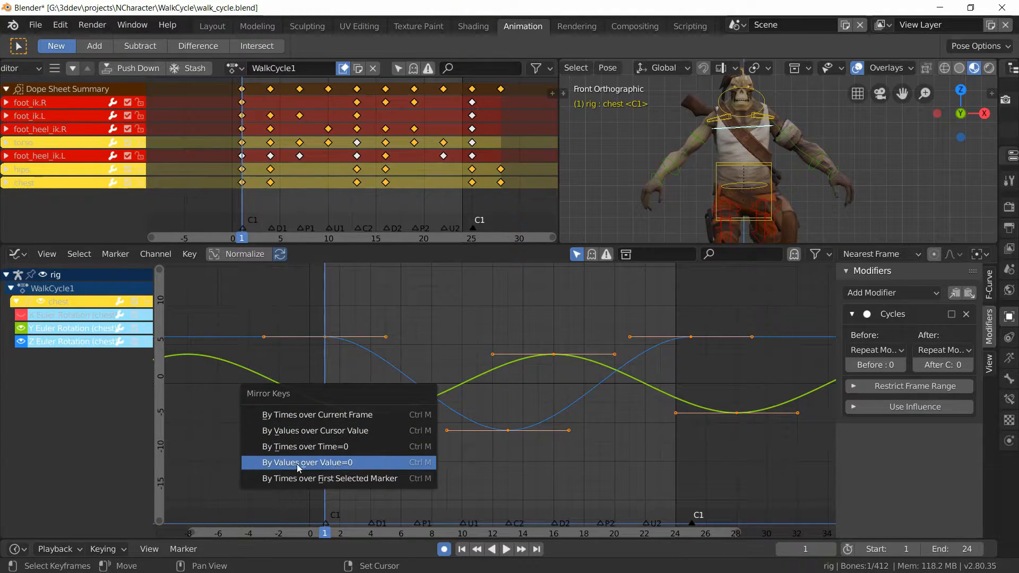
{"action": "left_click", "coordinate": [355, 463]}
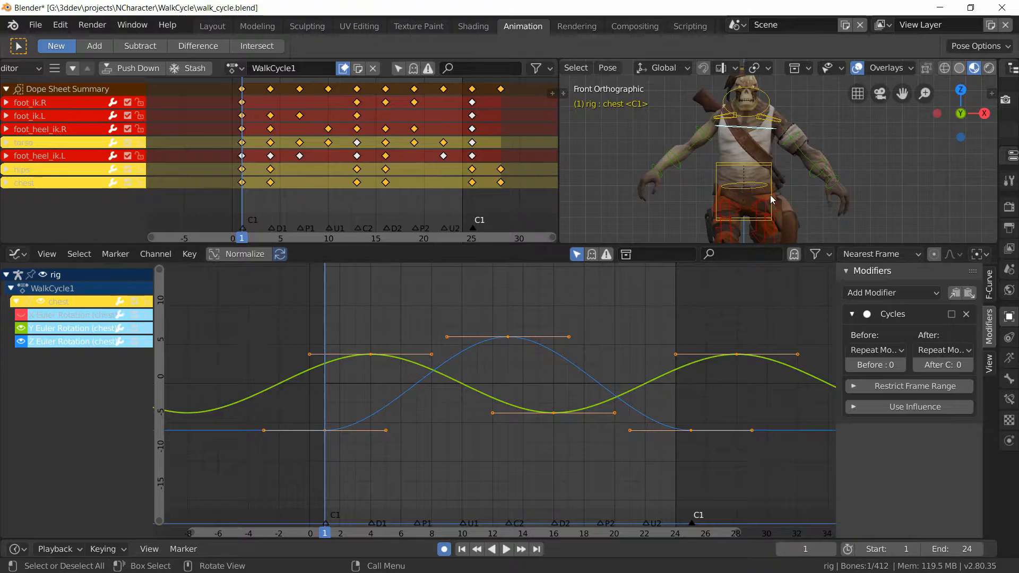
Switch to the Layout workspace and put the rig in Pose Mode
{"action": "left_click", "coordinate": [215, 25]}
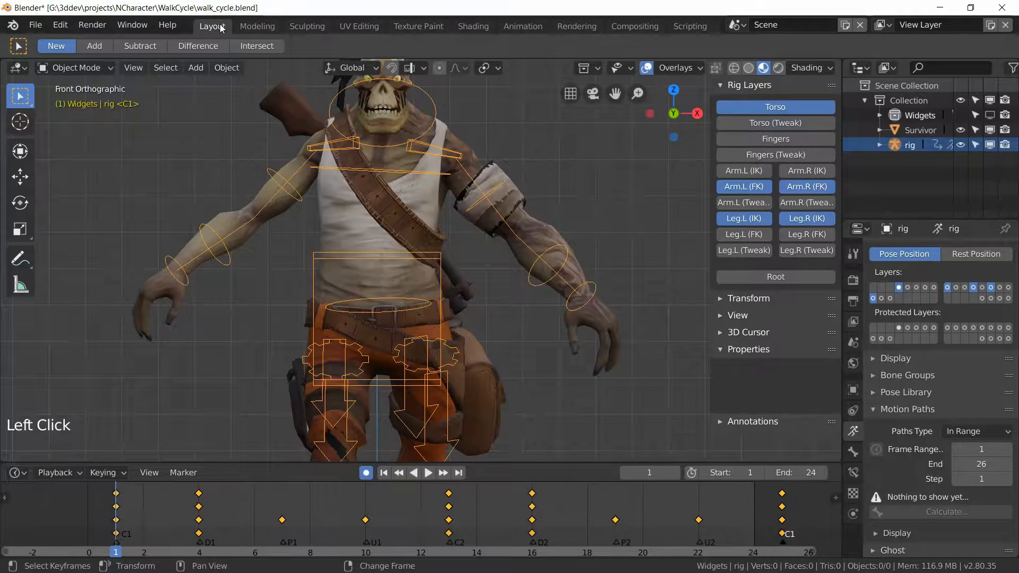
{"action": "left_click", "coordinate": [80, 68]}
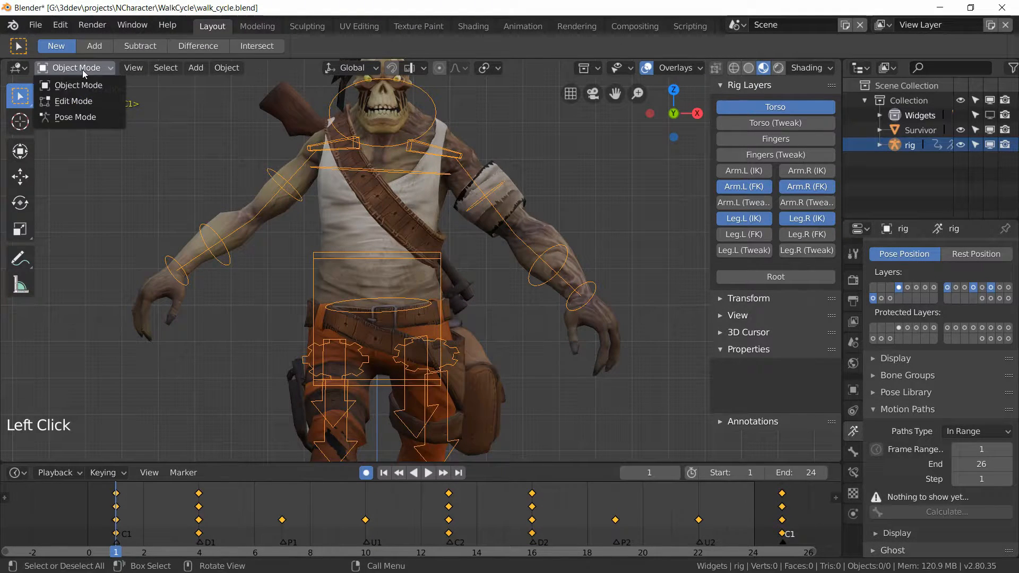
{"action": "left_click", "coordinate": [80, 119]}
Examine the chest's rotation against the hips from several angles and play back the walk cycle
{"action": "scroll", "coordinate": [422, 289], "scroll_direction": "up", "scroll_amount": 1}
{"action": "scroll", "coordinate": [412, 299], "scroll_direction": "down", "scroll_amount": 1}
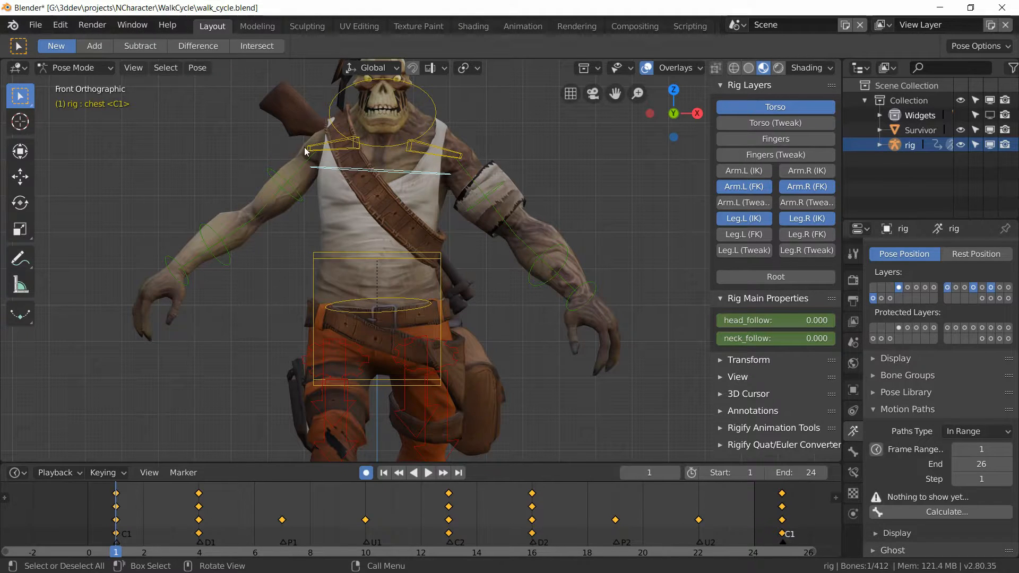
{"action": "middle_click_drag", "start_coordinate": [344, 309], "coordinate": [344, 269]}
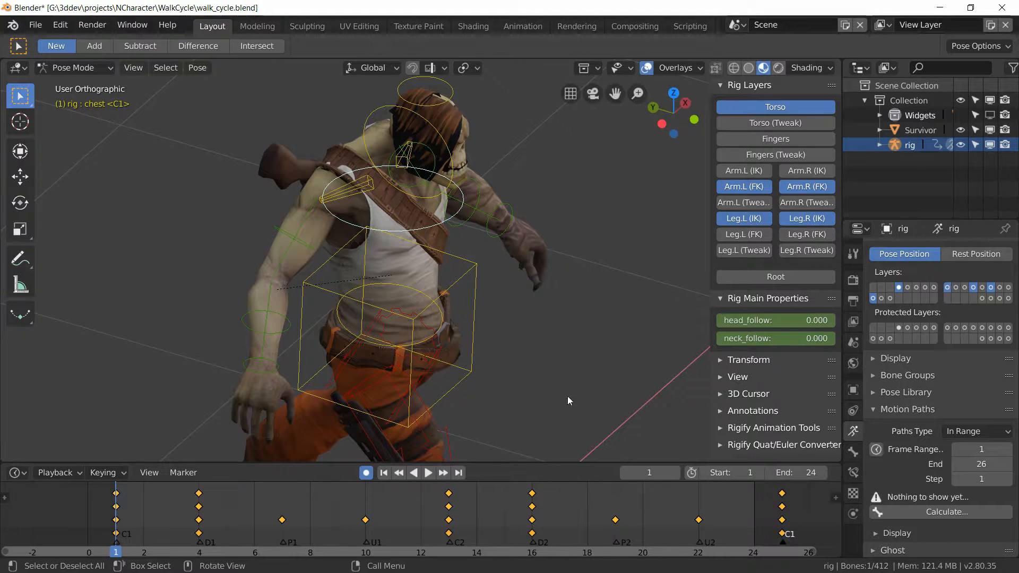
{"action": "middle_click_drag", "start_coordinate": [459, 372], "coordinate": [495, 250]}
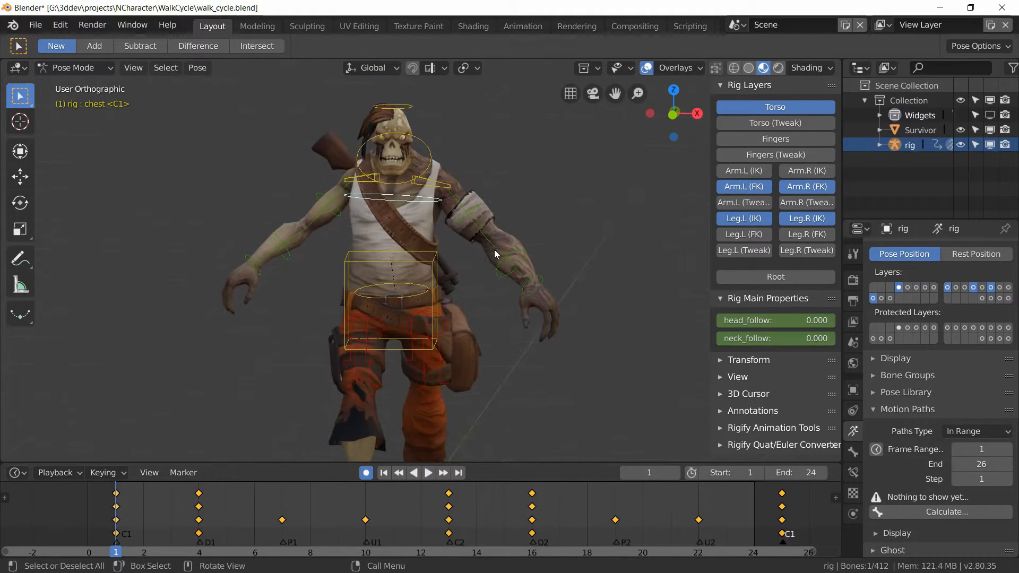
{"action": "key", "text": "space"}
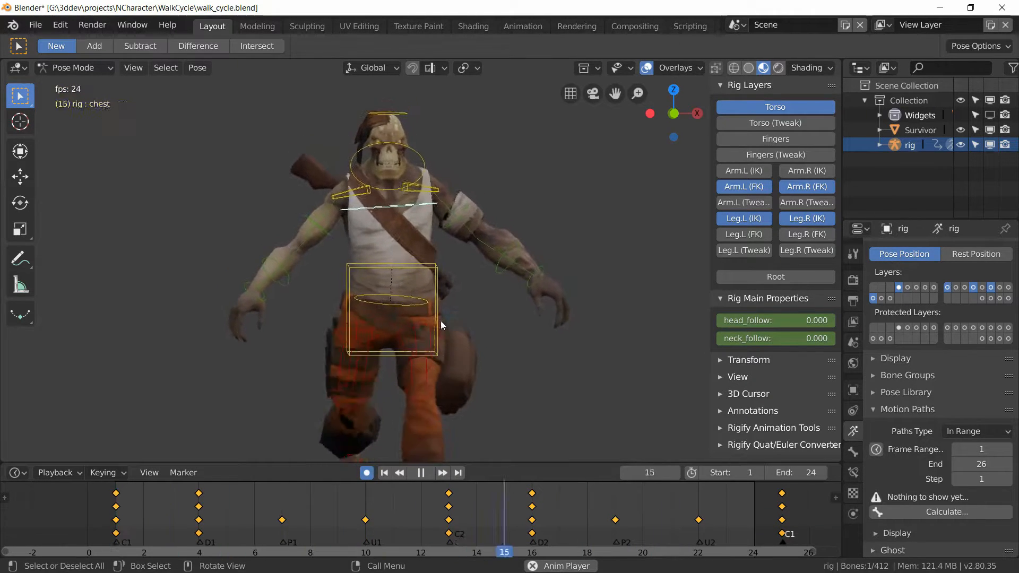
{"action": "key", "text": "space"}
{"action": "key", "text": "KP_1"}
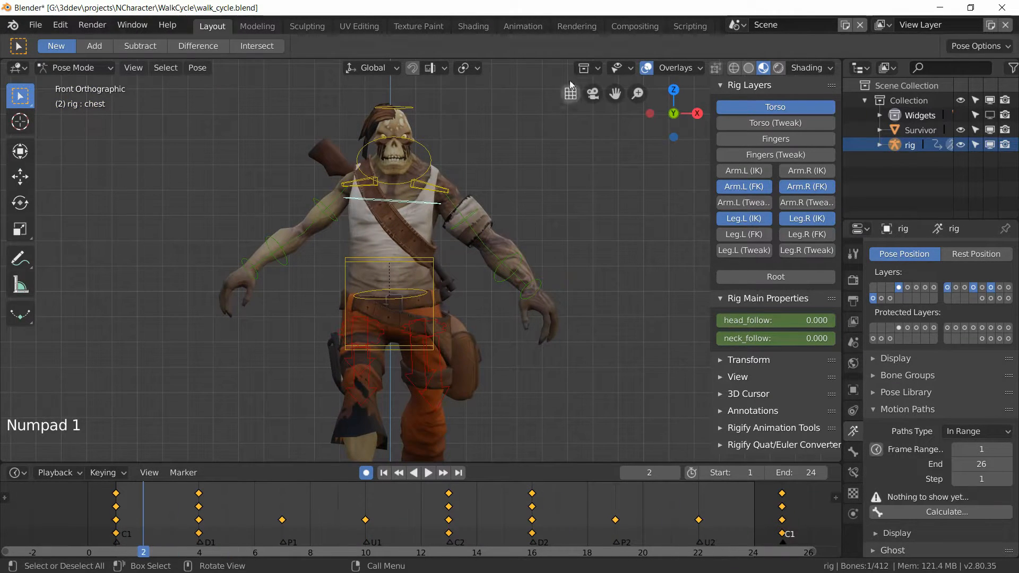
Return to the Animation workspace and add a Cycles modifier to the chest's Z Euler Rotation curve
{"action": "left_click", "coordinate": [520, 26]}
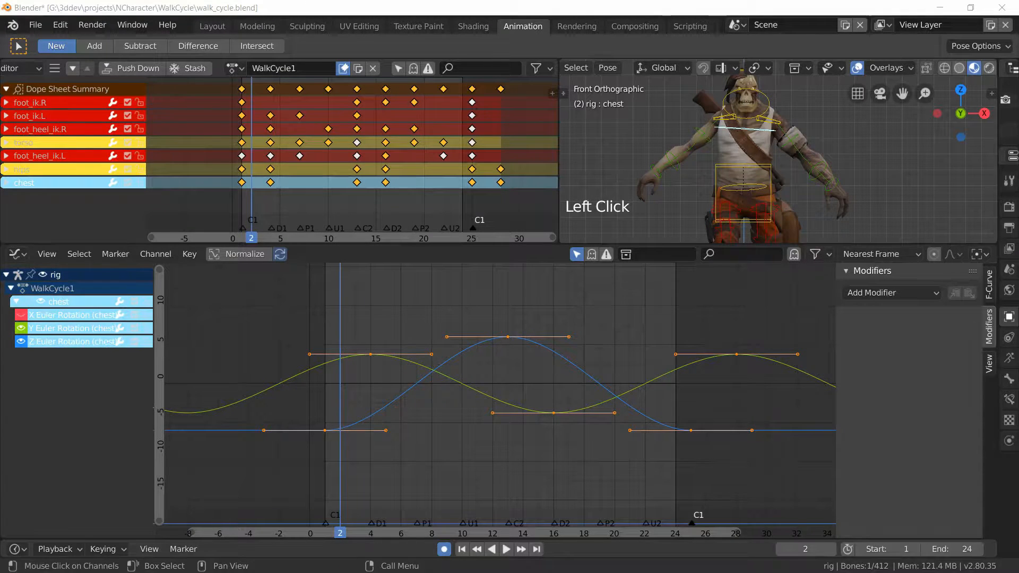
{"action": "left_click", "coordinate": [326, 430]}
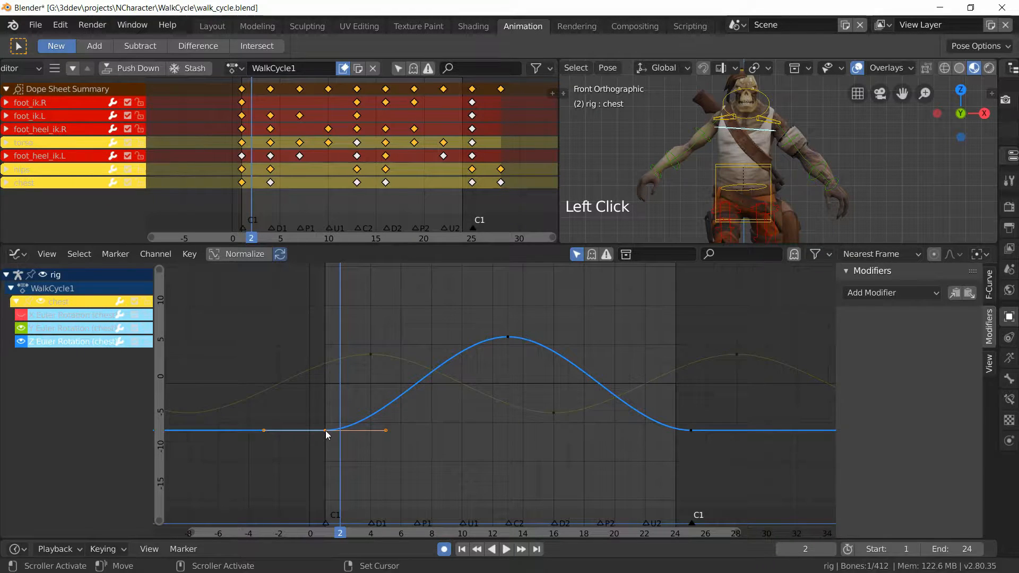
{"action": "right_click", "coordinate": [326, 431]}
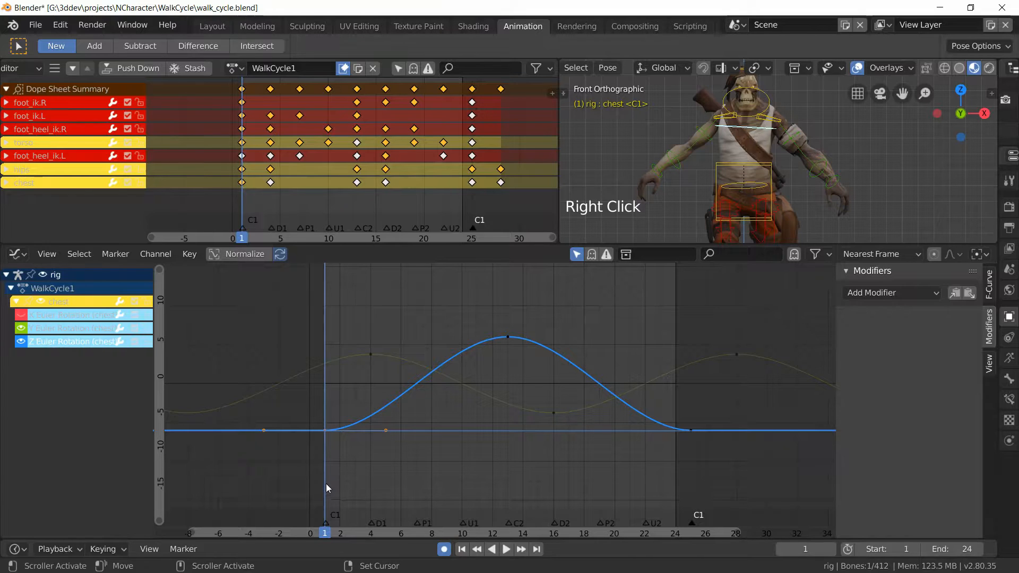
{"action": "left_click", "coordinate": [889, 295]}
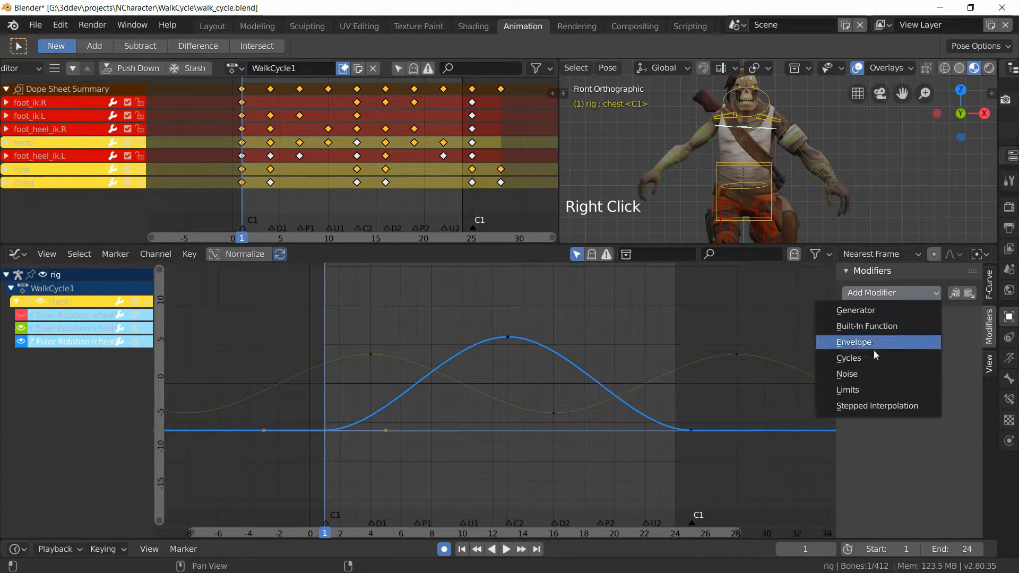
{"action": "left_click", "coordinate": [868, 360]}
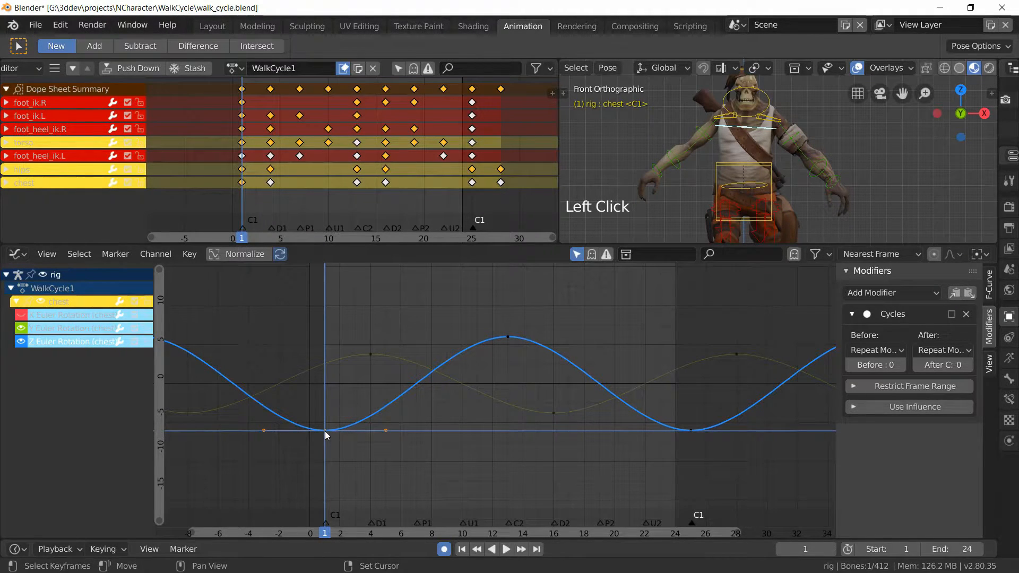
{"action": "key", "text": "g"}
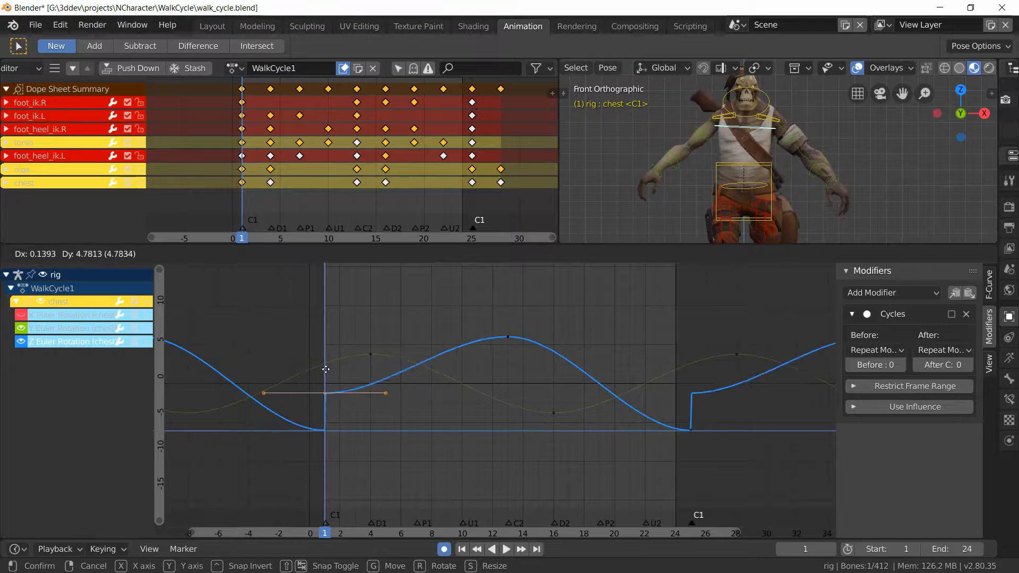
{"action": "right_click", "coordinate": [330, 446]}
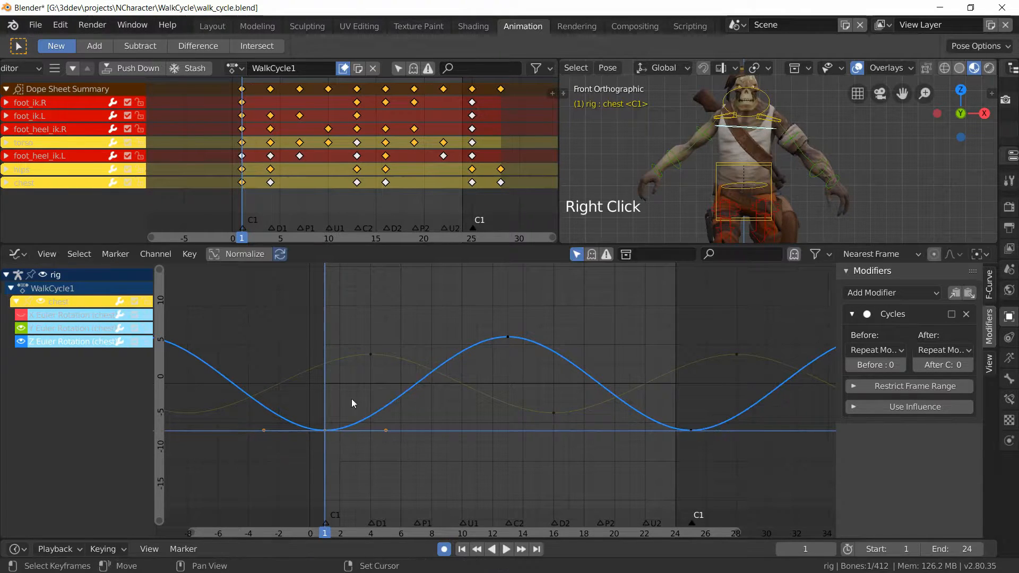
{"action": "left_click", "coordinate": [371, 354]}
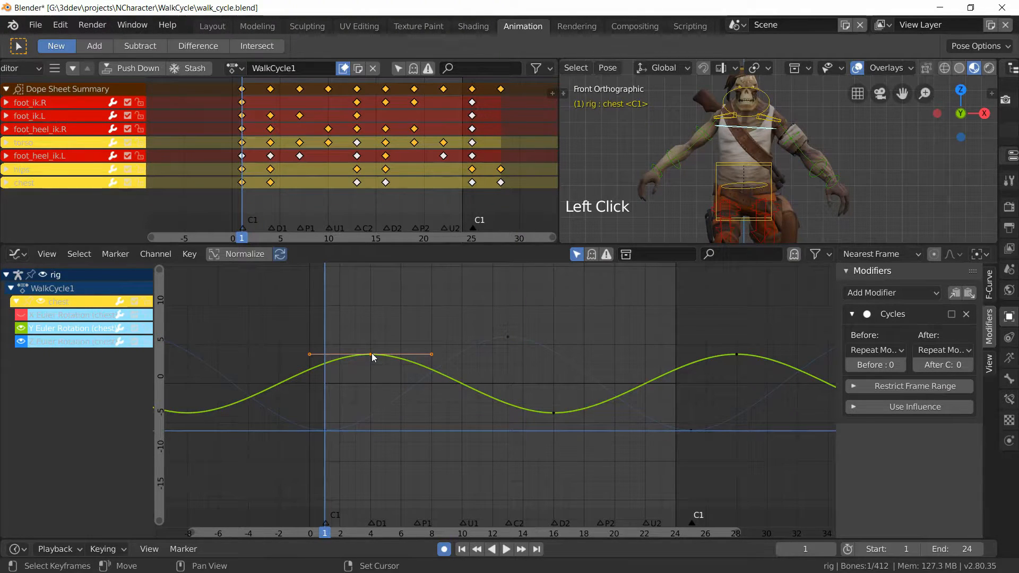
{"action": "key", "text": "g"}
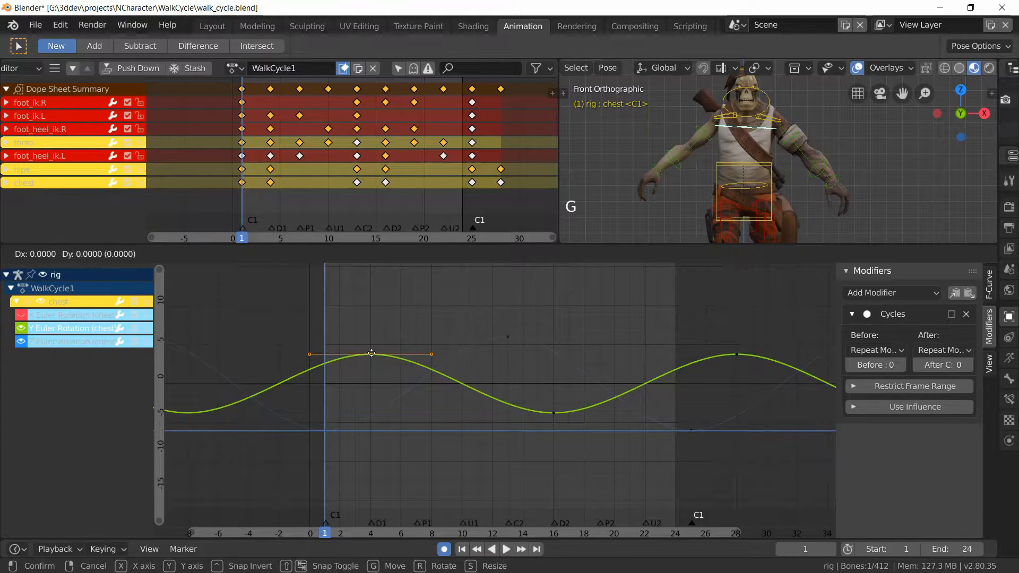
{"action": "right_click", "coordinate": [370, 326]}
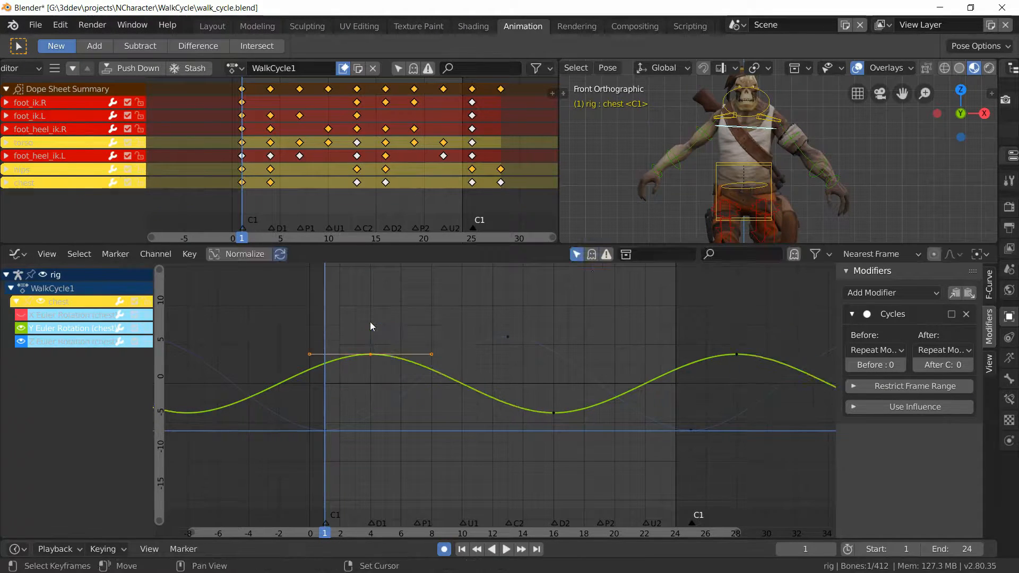
{"action": "right_click", "coordinate": [370, 322]}
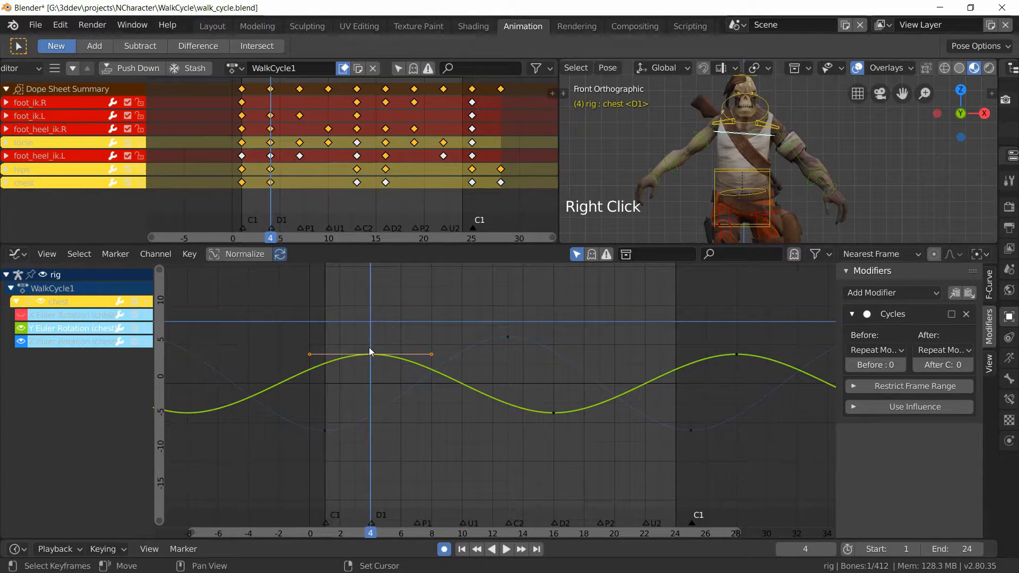
{"action": "key", "text": "g"}
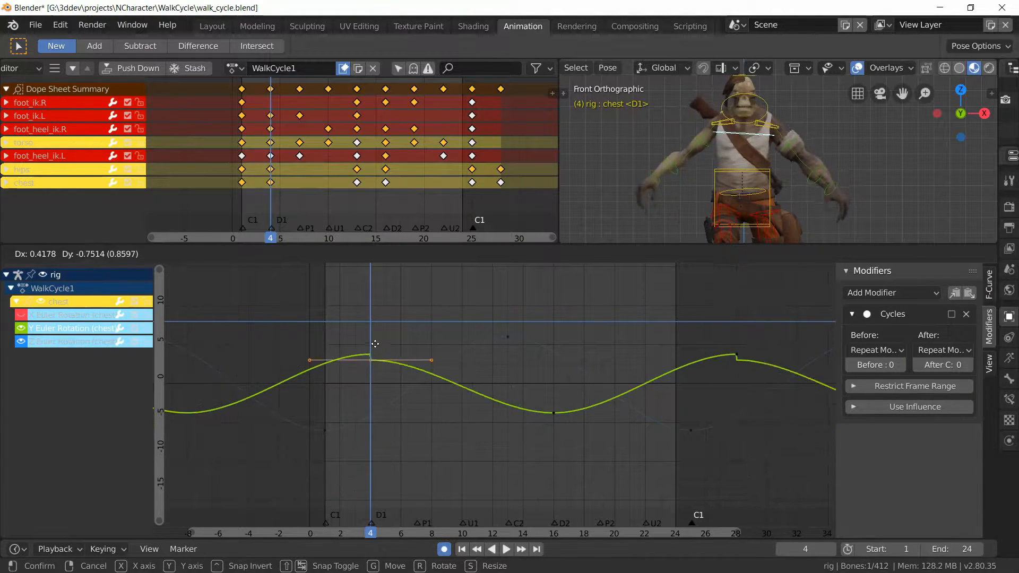
{"action": "right_click", "coordinate": [375, 346]}
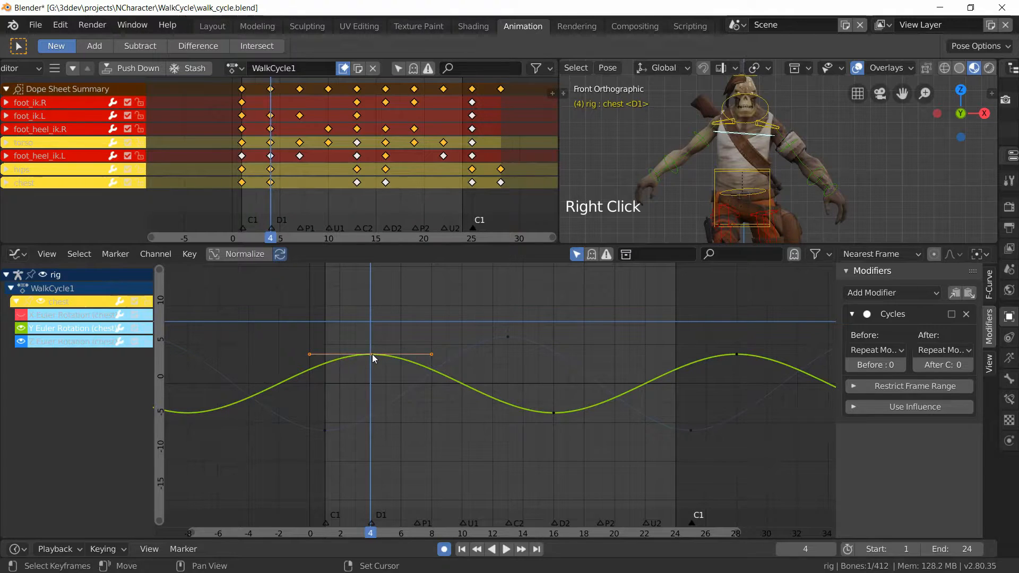
Isolate the chest's Y Euler Rotation curve and scale all its keyframes along Y to less than half their amplitude
{"action": "left_click", "coordinate": [373, 355]}
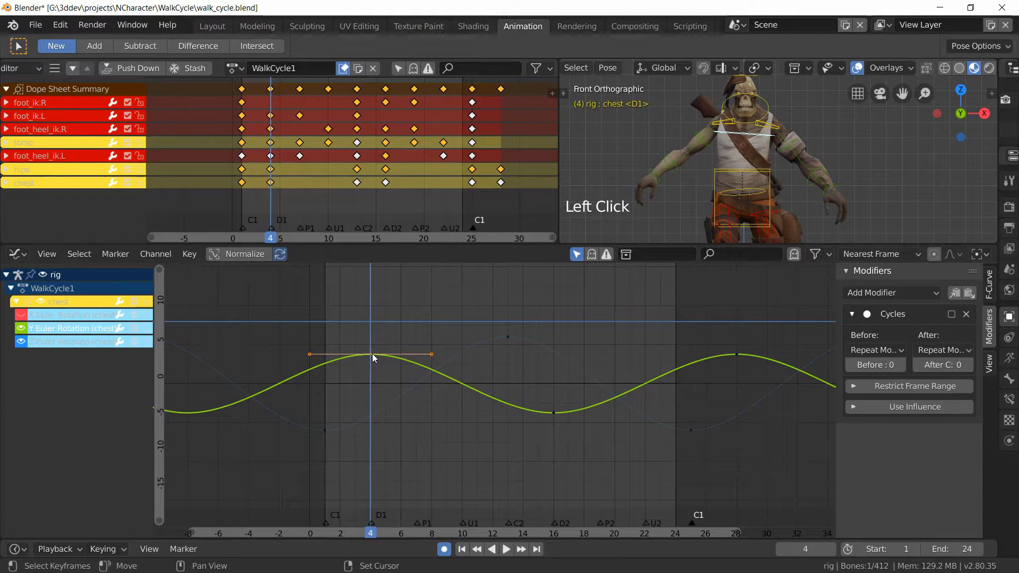
{"action": "key", "text": "shift+h"}
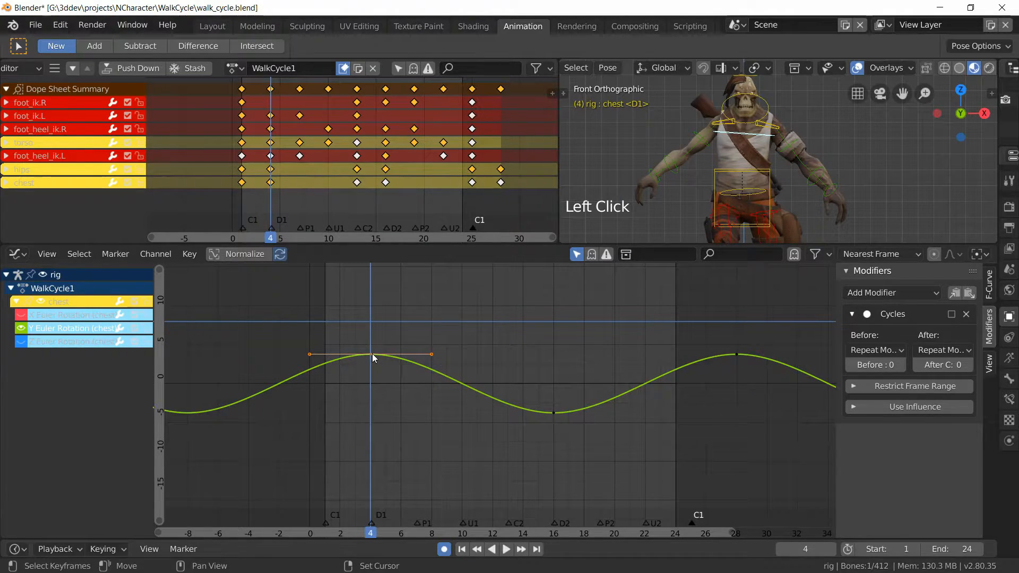
{"action": "key", "text": "a"}
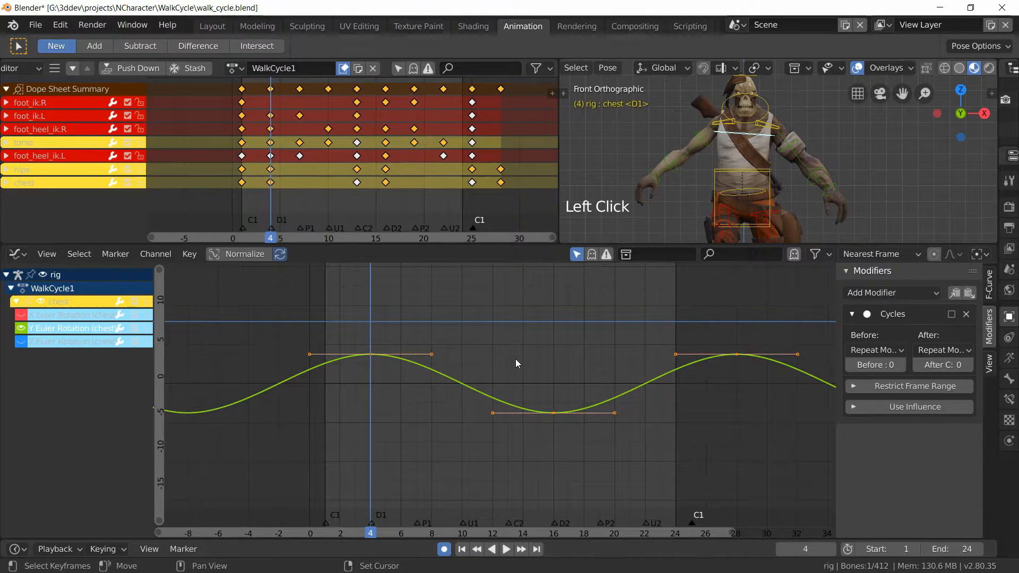
{"action": "key", "text": "s"}
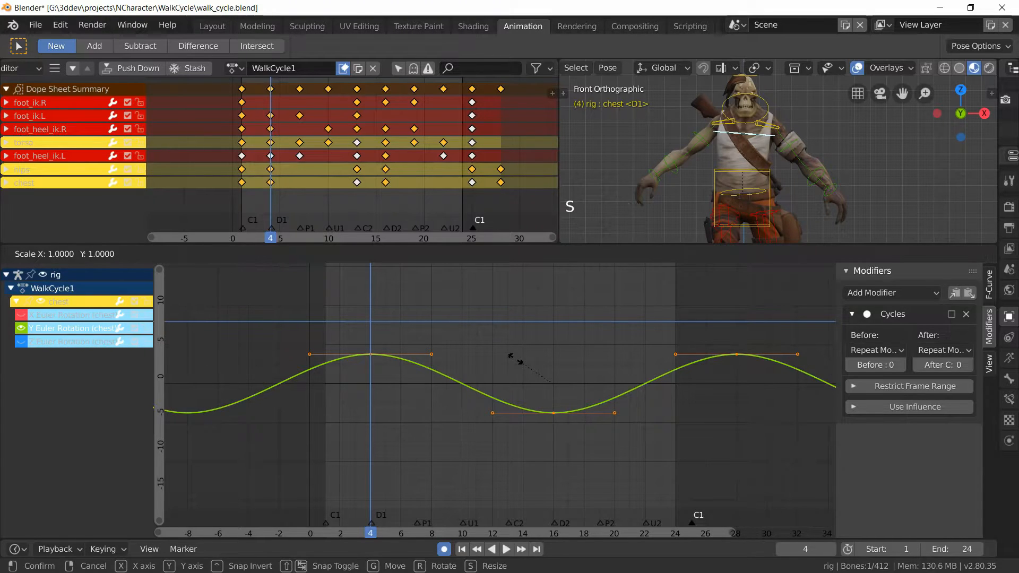
{"action": "key", "text": "y"}
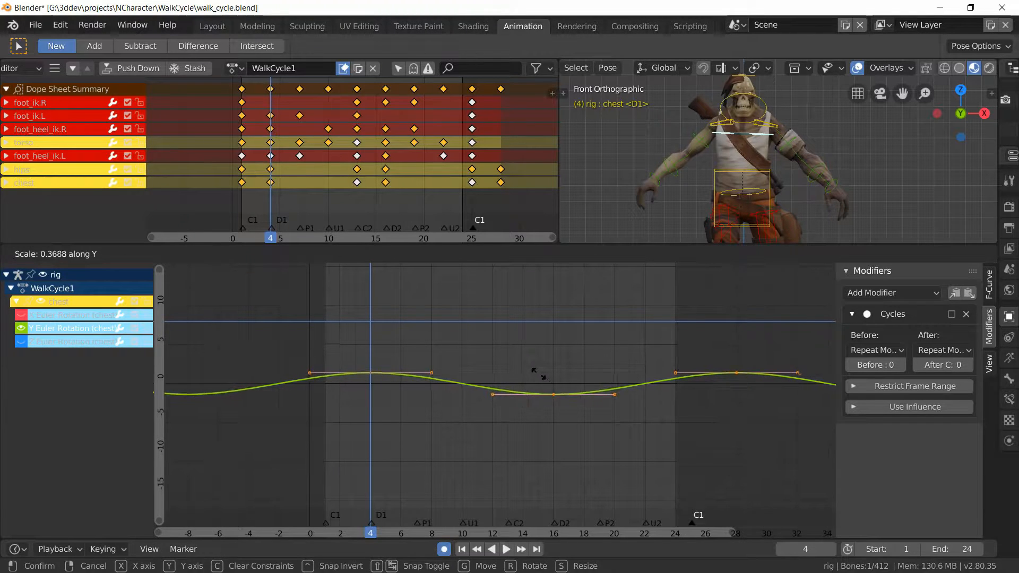
{"action": "left_click", "coordinate": [536, 374]}
{"action": "left_click", "coordinate": [539, 358]}
Start playback, switch to the Layout workspace and put the rig in Pose Mode
{"action": "key", "text": "space"}
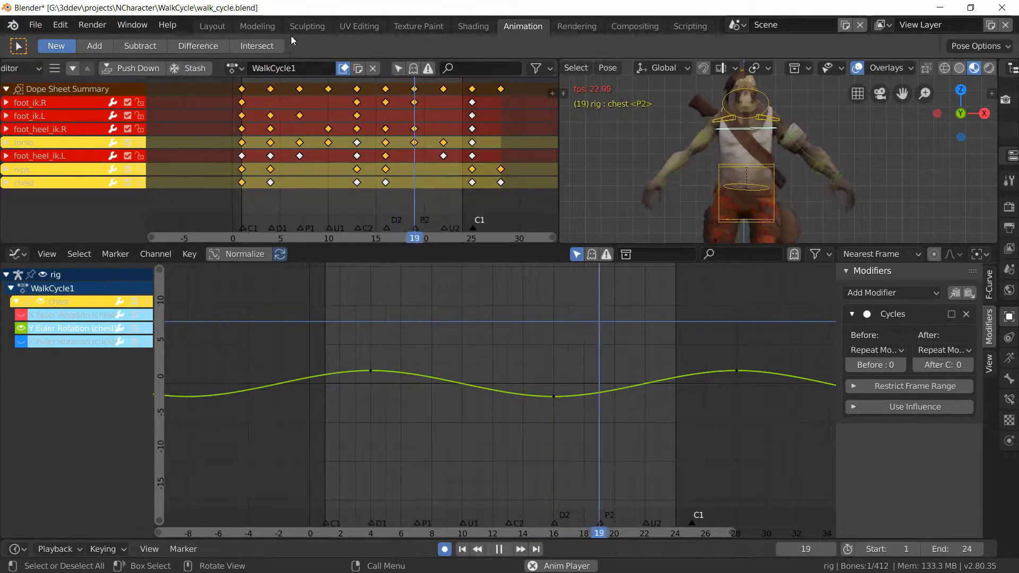
{"action": "left_click", "coordinate": [223, 25]}
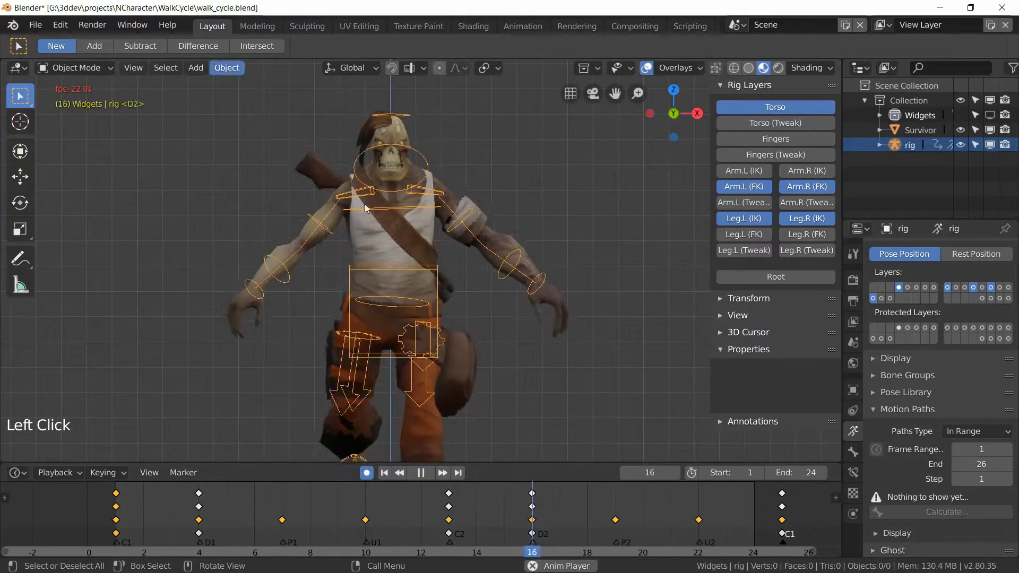
{"action": "left_click", "coordinate": [83, 67]}
{"action": "left_click", "coordinate": [78, 116]}
Examine the playing walk cycle from the side with overlays hidden, and restore the overlays and the front view
{"action": "left_click", "coordinate": [647, 67]}
{"action": "middle_click_drag", "start_coordinate": [326, 263], "coordinate": [434, 244]}
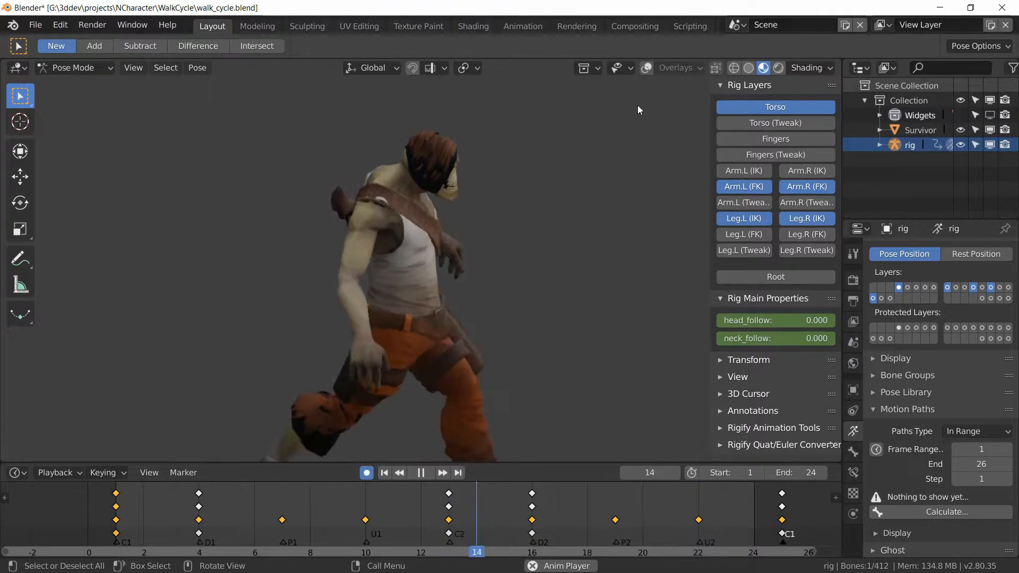
{"action": "key", "text": "space"}
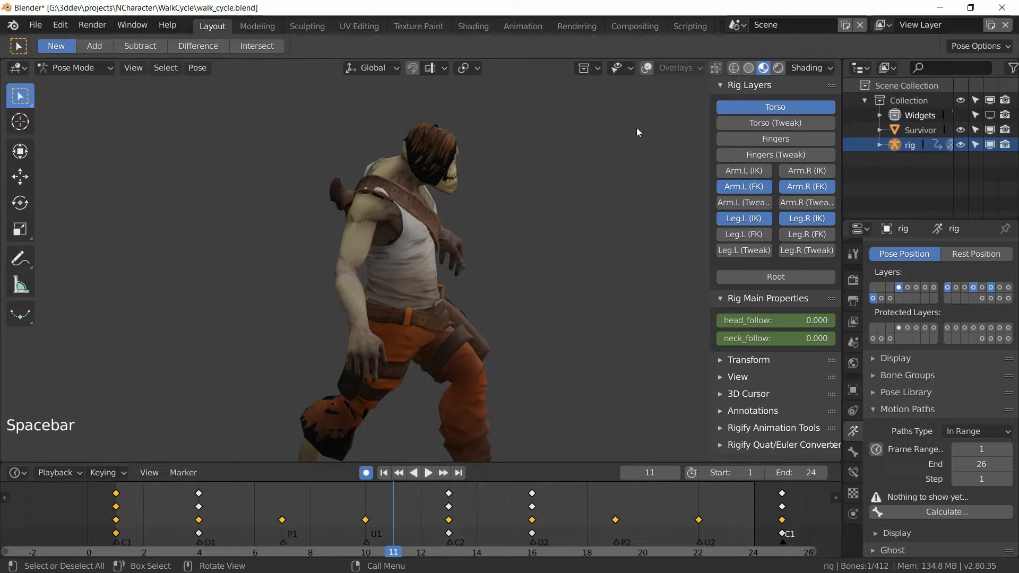
{"action": "left_click", "coordinate": [646, 68]}
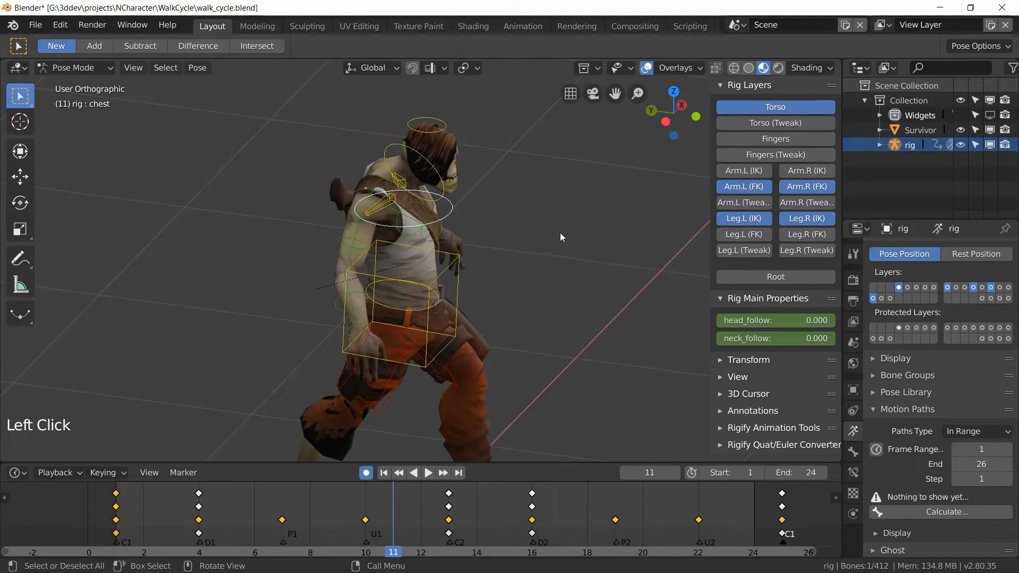
{"action": "key", "text": "KP_1"}
In the Animation workspace, show the chest's Z Euler Rotation curve and shift all Y and Z keyframes one frame earlier
{"action": "left_click", "coordinate": [535, 30]}
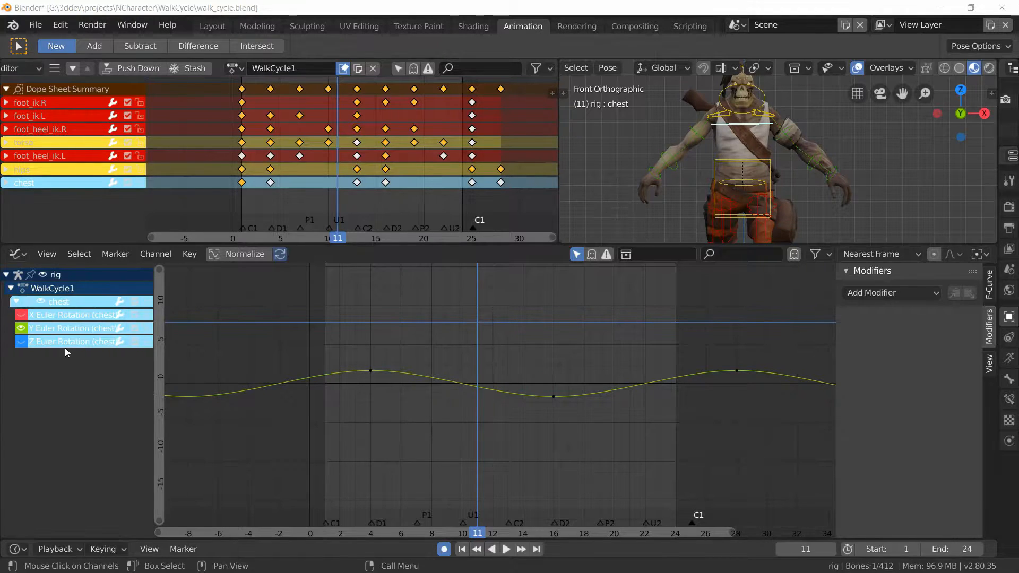
{"action": "left_click", "coordinate": [20, 342]}
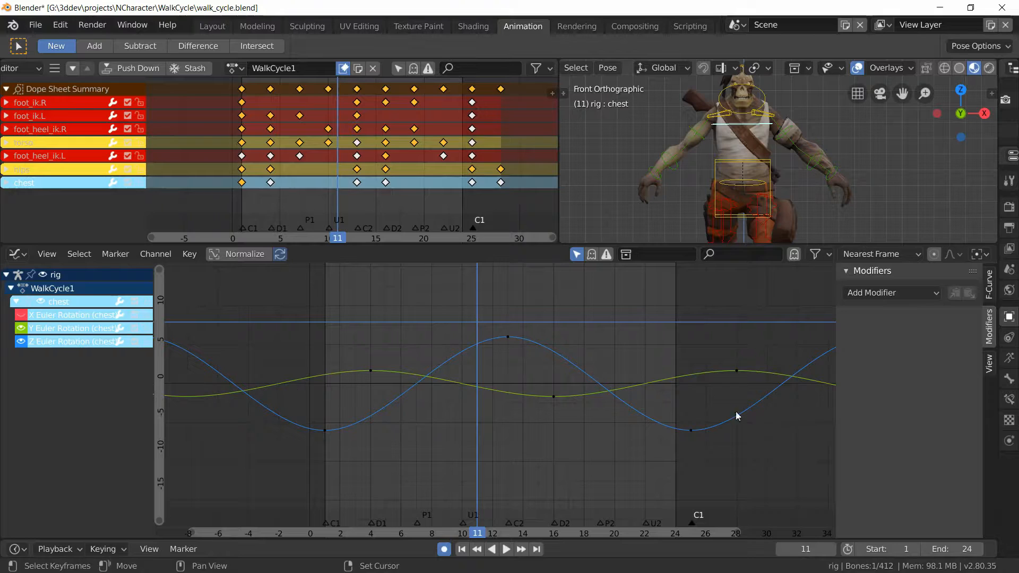
{"action": "key", "text": "a"}
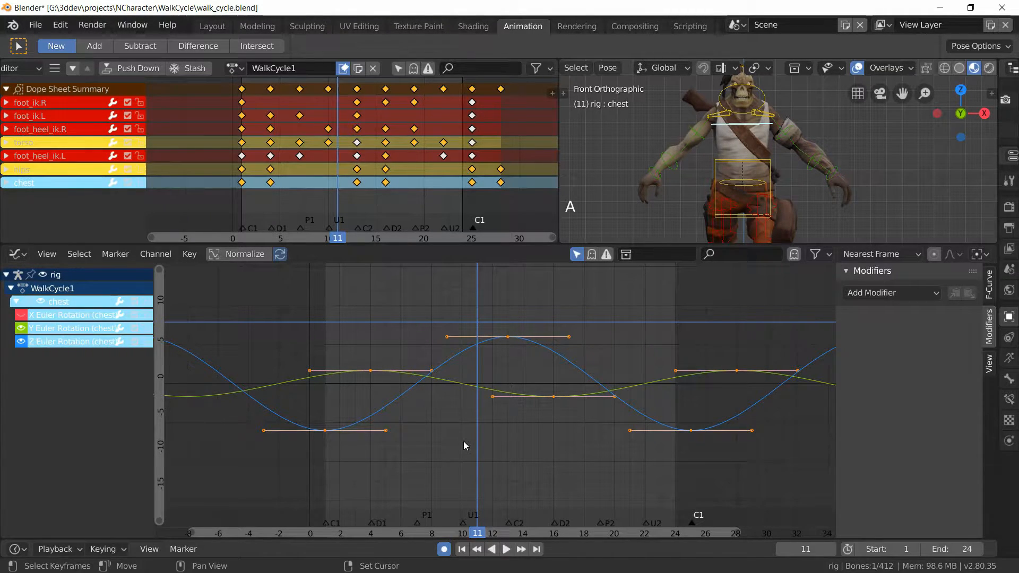
{"action": "key", "text": "g"}
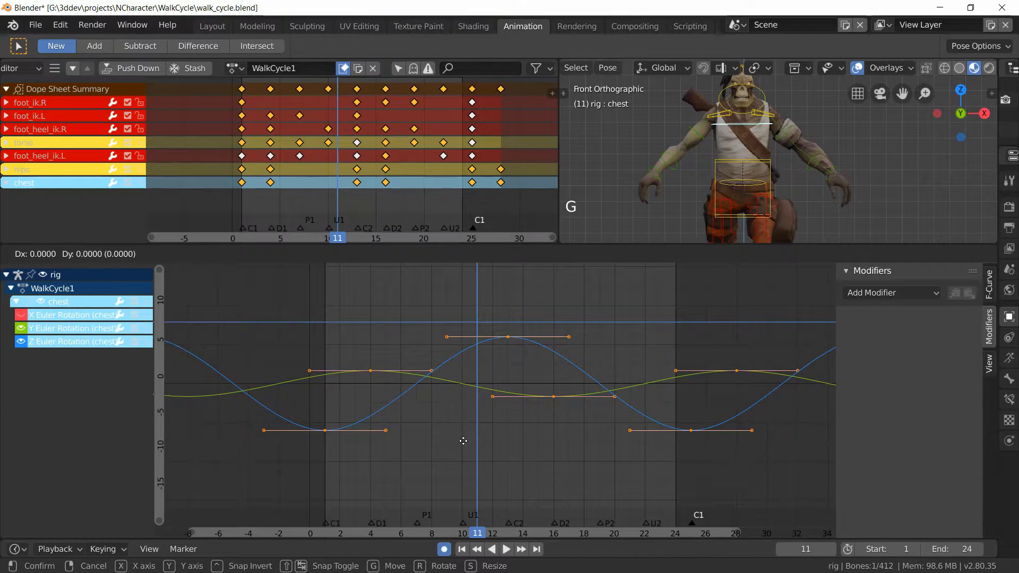
{"action": "type", "text": "-1"}
{"action": "key", "text": "Return"}
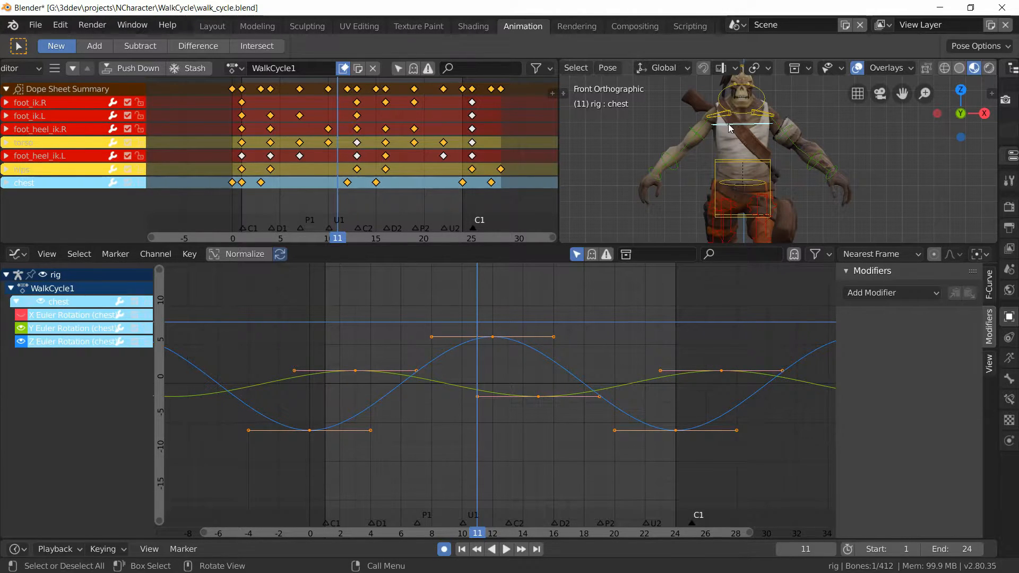
{"action": "right_click", "coordinate": [477, 504]}
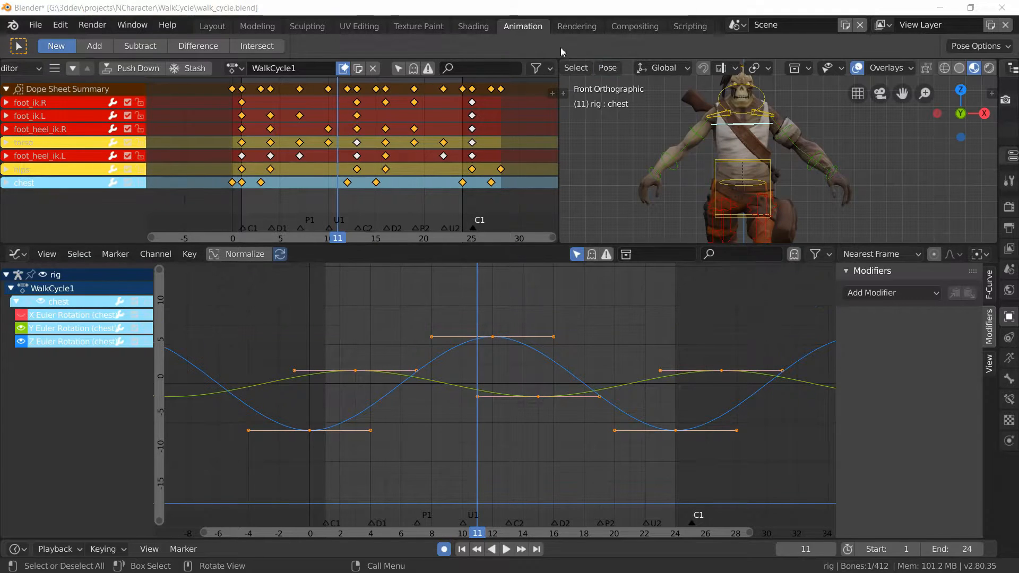
Go back to the Layout workspace and set the rig to Pose Mode
{"action": "left_click", "coordinate": [207, 27]}
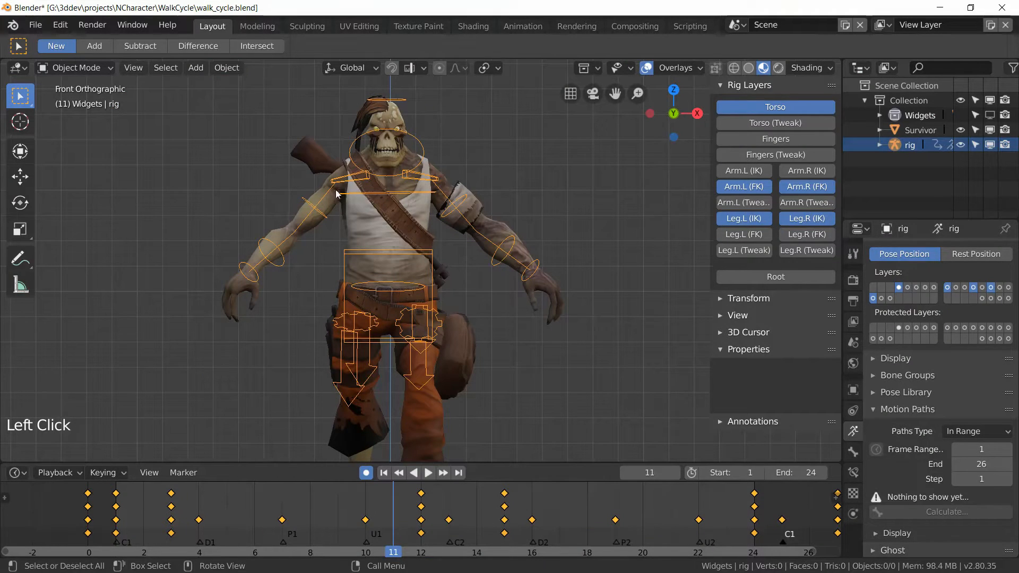
{"action": "left_click", "coordinate": [77, 67]}
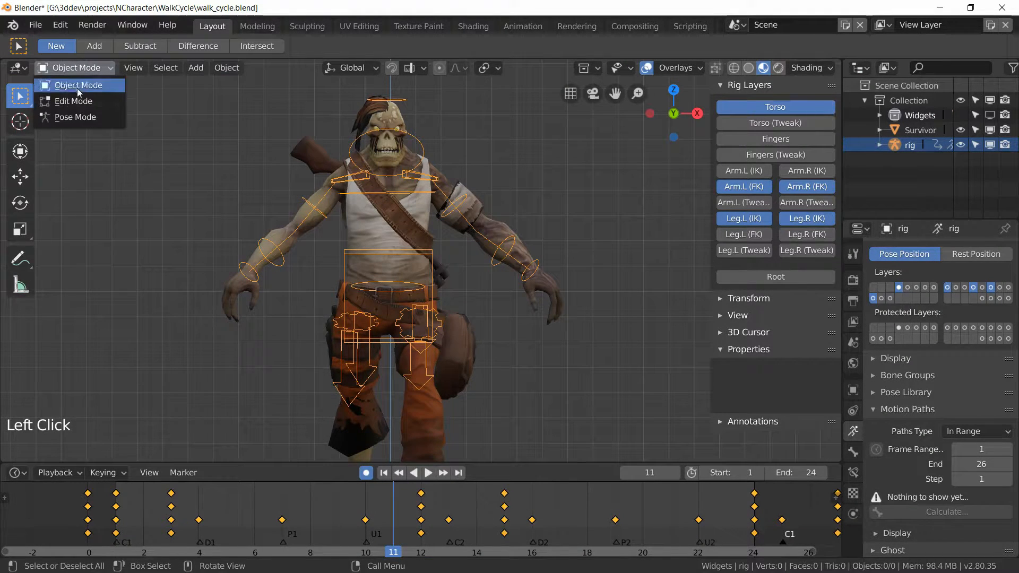
{"action": "left_click", "coordinate": [83, 116]}
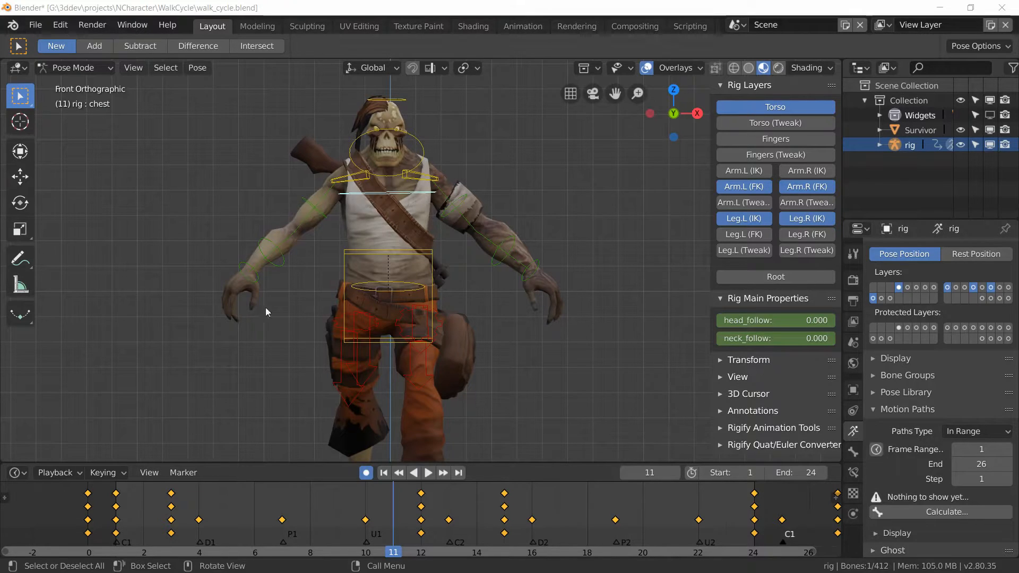
Calculate a motion path for the shoulder.R bone over frames 1 to 26 with Bake Location set to Tails
{"action": "left_click", "coordinate": [352, 180]}
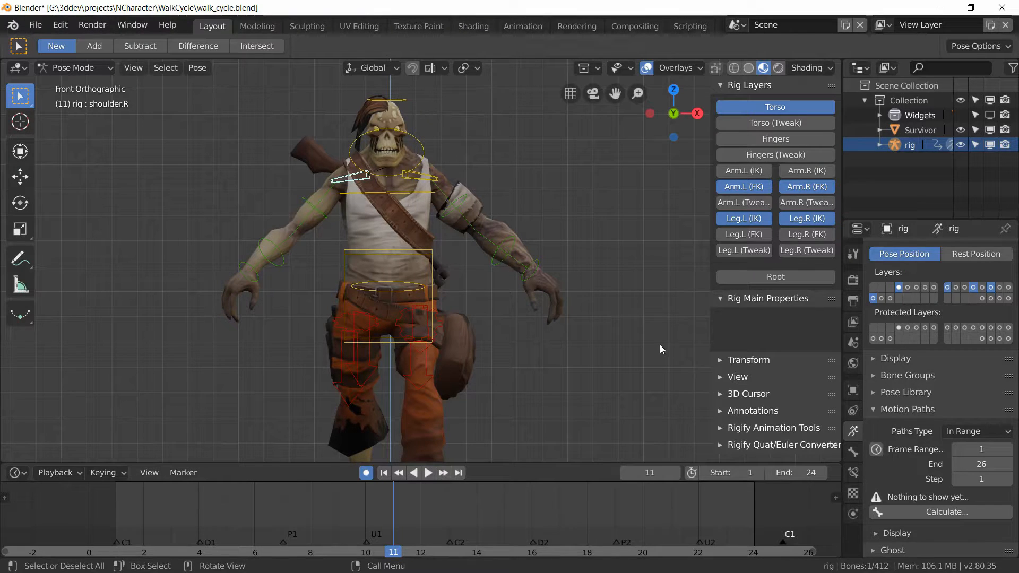
{"action": "left_click", "coordinate": [942, 511]}
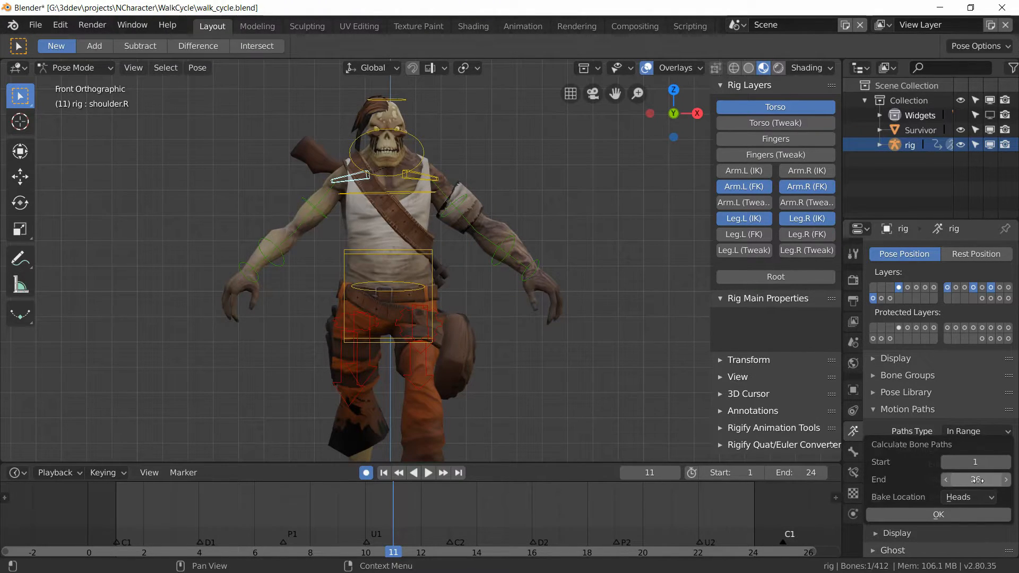
{"action": "left_click", "coordinate": [948, 497]}
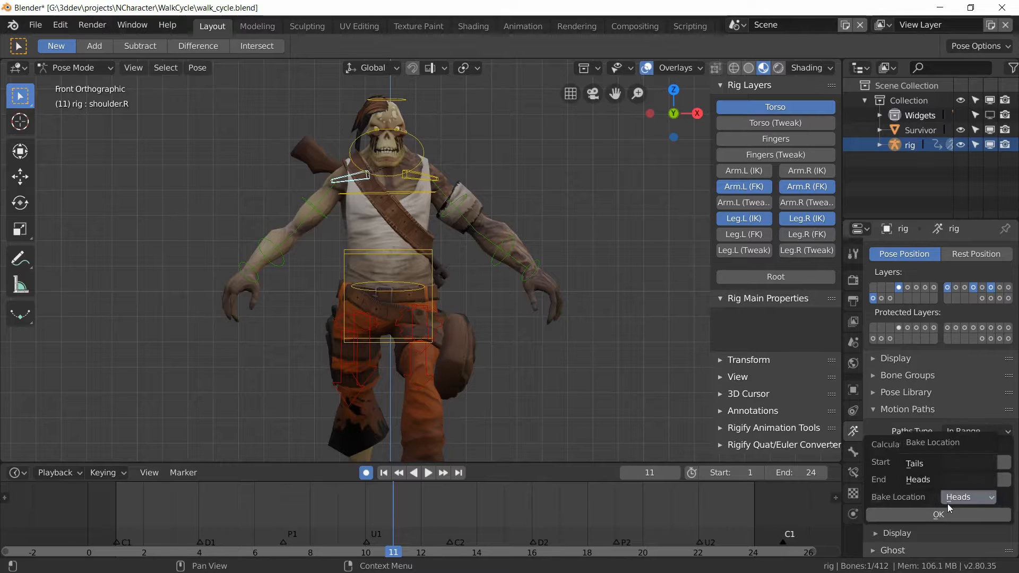
{"action": "left_click", "coordinate": [919, 466]}
{"action": "left_click", "coordinate": [920, 514]}
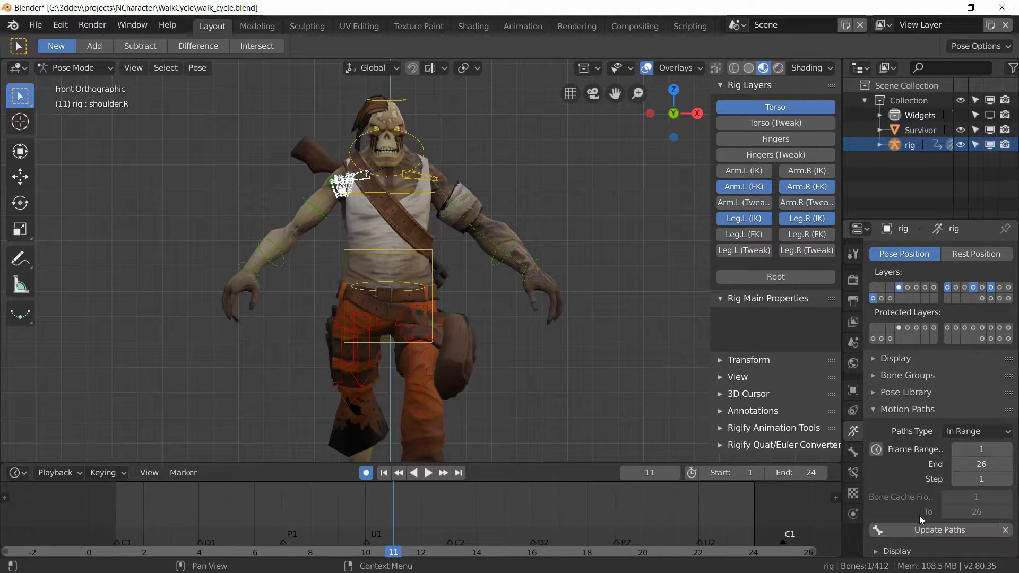
Calculate a motion path for the upper_arm_fk.R bone, baked at its tail
{"action": "scroll", "coordinate": [329, 183], "scroll_direction": "up", "scroll_amount": 6}
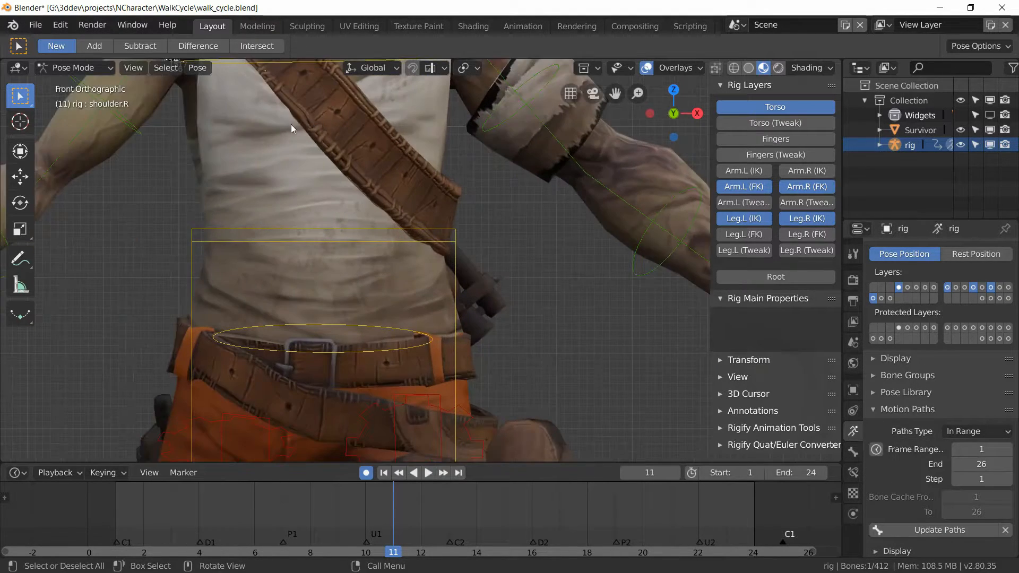
{"action": "scroll", "coordinate": [331, 183], "scroll_direction": "up", "scroll_amount": 1}
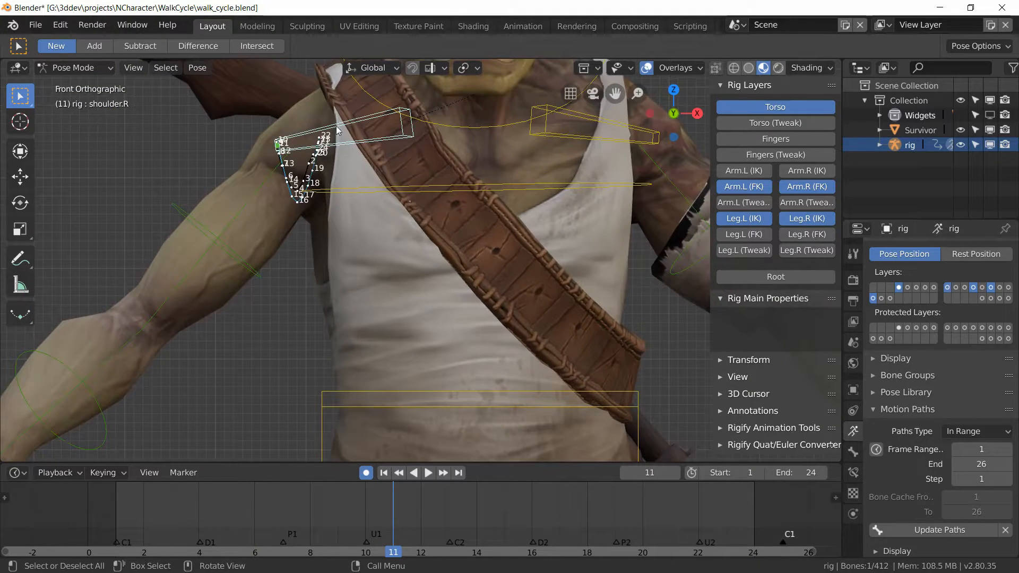
{"action": "middle_click_drag", "start_coordinate": [305, 189], "coordinate": [364, 135], "text": "shift"}
{"action": "left_click", "coordinate": [285, 196]}
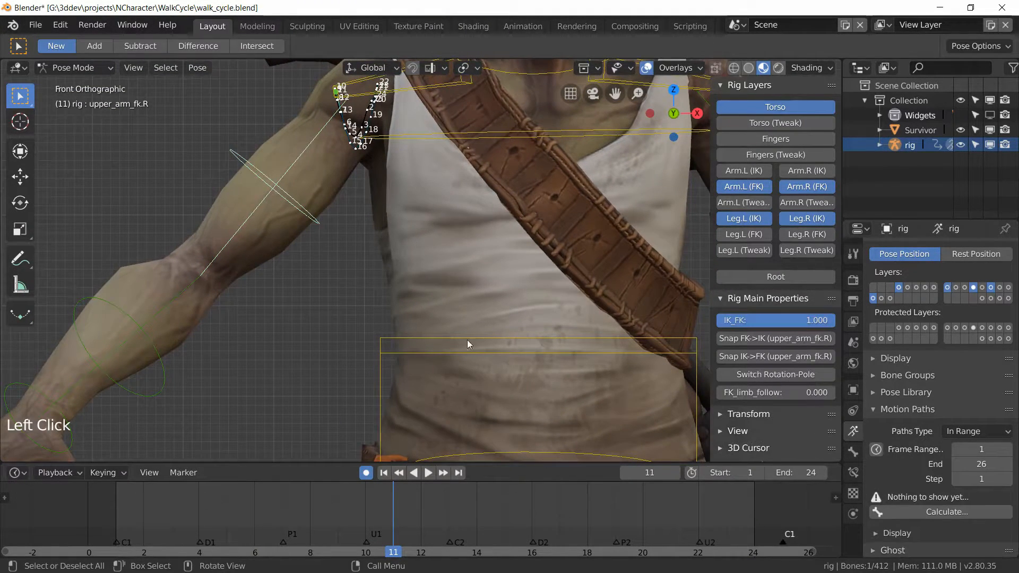
{"action": "left_click", "coordinate": [940, 513]}
{"action": "left_click", "coordinate": [930, 517]}
Calculate a motion path for the forearm_fk.R bone over frames 1 to 26, baked at its tail
{"action": "middle_click_drag", "start_coordinate": [283, 363], "coordinate": [504, 303], "text": "shift"}
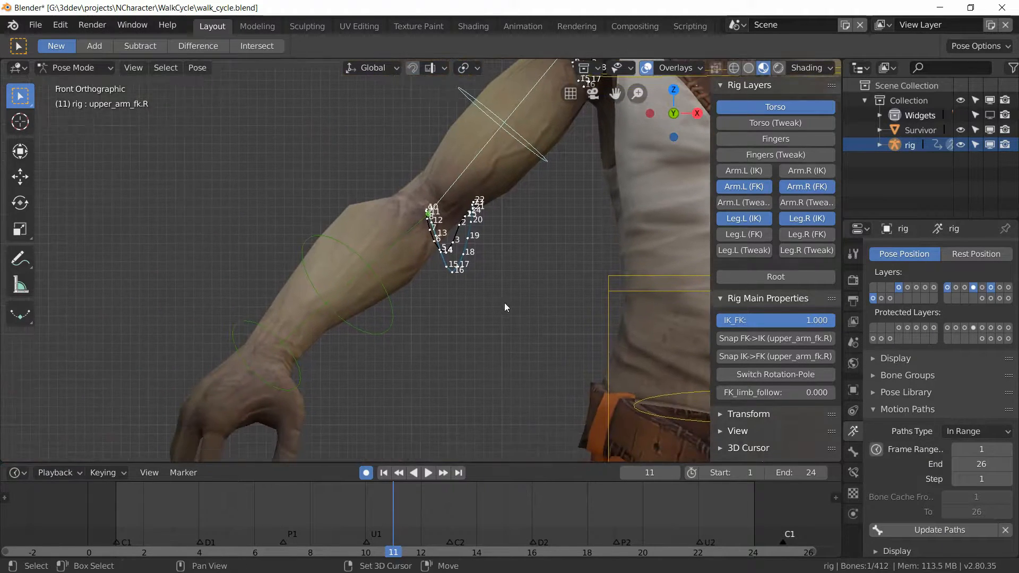
{"action": "left_click", "coordinate": [349, 325]}
{"action": "left_click", "coordinate": [938, 515]}
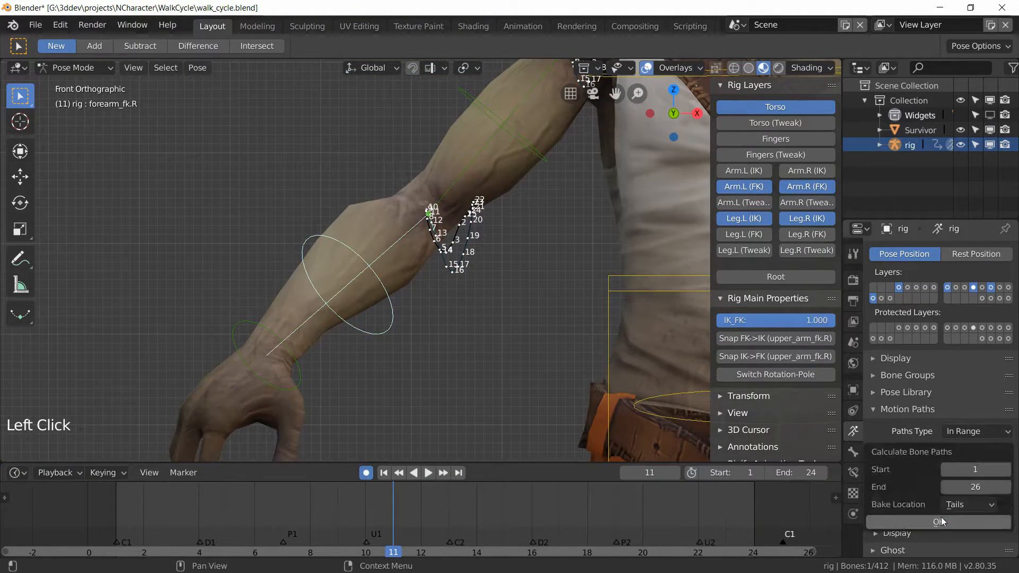
{"action": "left_click", "coordinate": [939, 522]}
Examine the motion paths at the right shoulder, elbow and wrist from the side and from several other angles
{"action": "mouse_move", "coordinate": [472, 350]}
{"action": "middle_mouse_down", "text": "shift"}
{"action": "mouse_move", "coordinate": [337, 227]}
{"action": "mouse_move", "coordinate": [521, 234]}
{"action": "middle_mouse_up", "text": "shift"}
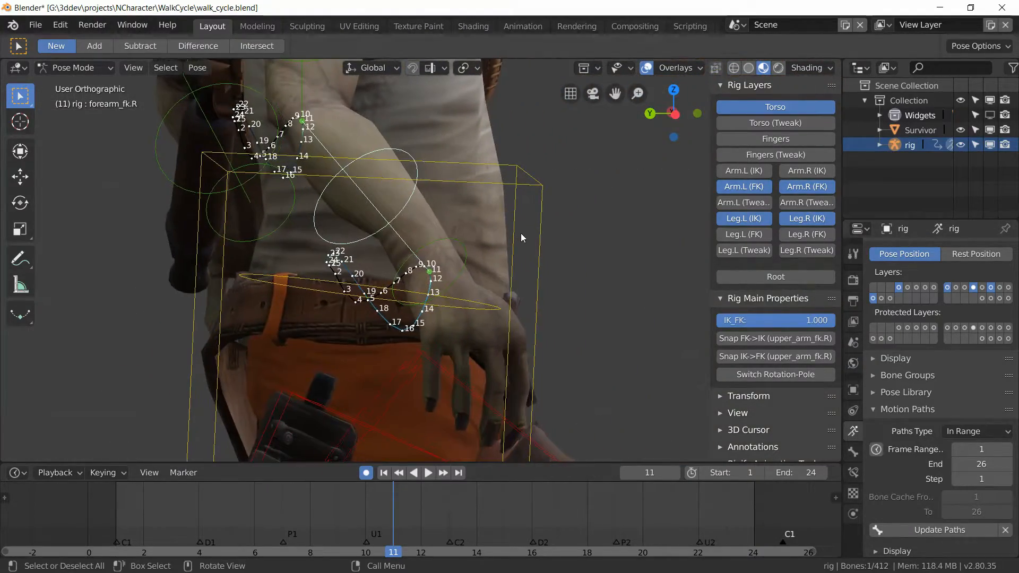
{"action": "key", "text": "ctrl+KP_3"}
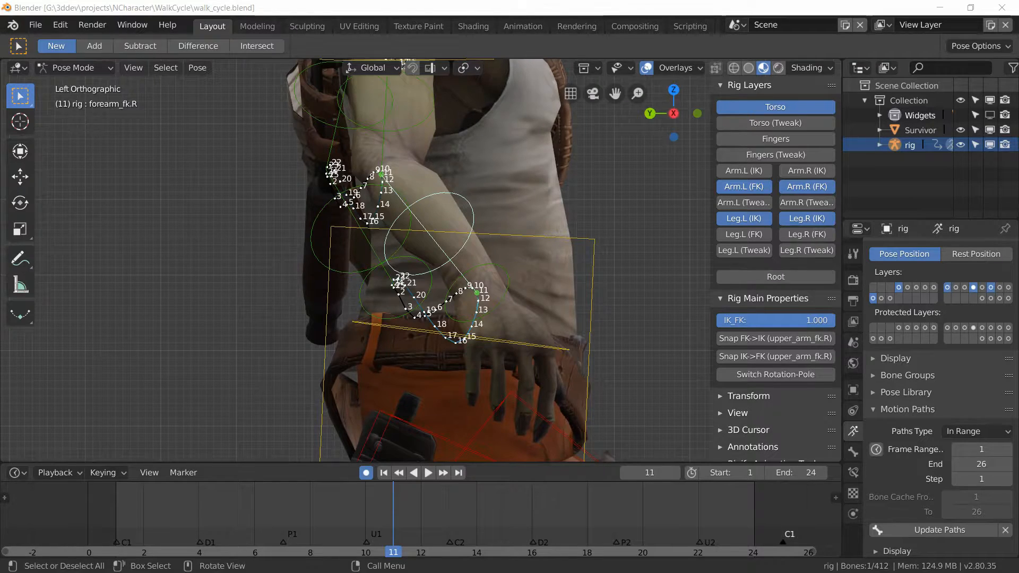
{"action": "left_click", "coordinate": [228, 355]}
{"action": "scroll", "coordinate": [585, 292], "scroll_direction": "down", "scroll_amount": 3}
{"action": "middle_click_drag", "start_coordinate": [561, 279], "coordinate": [386, 225]}
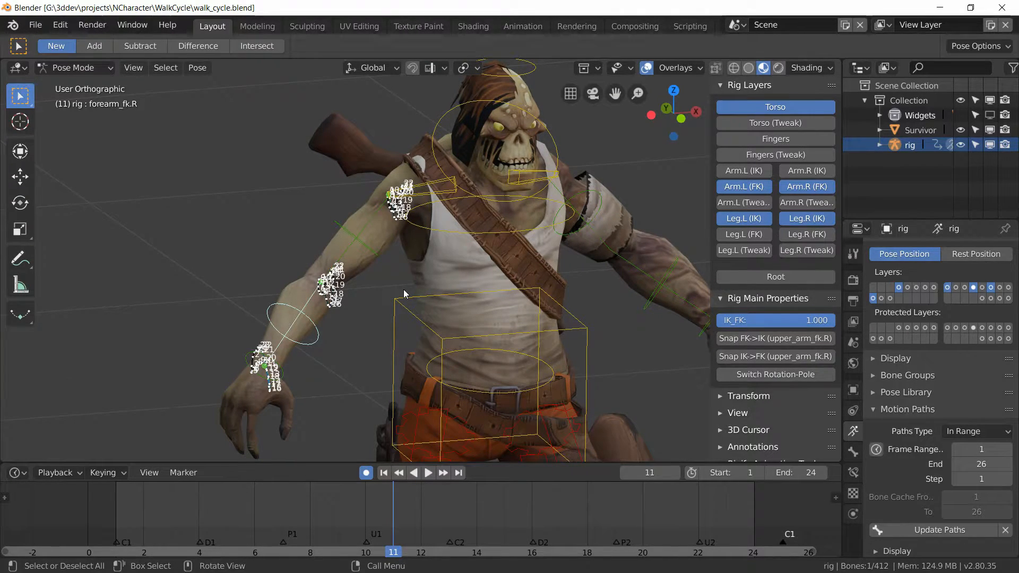
{"action": "mouse_move", "coordinate": [405, 293]}
{"action": "middle_mouse_down"}
{"action": "mouse_move", "coordinate": [449, 300]}
{"action": "mouse_move", "coordinate": [424, 272]}
{"action": "mouse_move", "coordinate": [418, 278]}
{"action": "middle_mouse_up"}
{"action": "scroll", "coordinate": [419, 279], "scroll_direction": "up", "scroll_amount": 1}
{"action": "middle_click_drag", "start_coordinate": [355, 262], "coordinate": [307, 224]}
{"action": "left_click", "coordinate": [366, 226]}
{"action": "scroll", "coordinate": [364, 253], "scroll_direction": "up", "scroll_amount": 3}
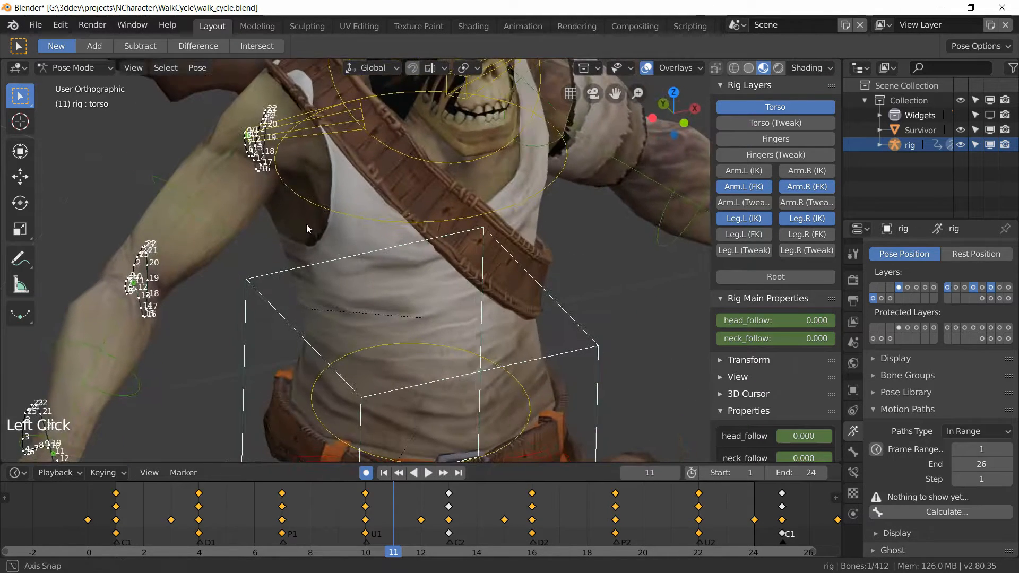
At frame 1, rotate the shoulder.R bone forward about the global Z axis and paste its pose mirrored onto the left shoulder
{"action": "left_click", "coordinate": [321, 133]}
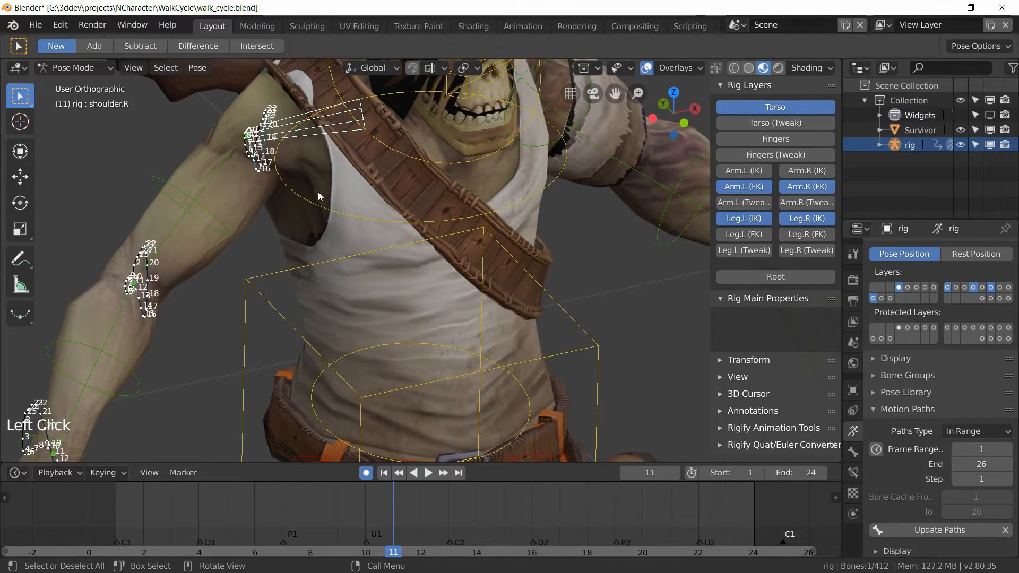
{"action": "key", "text": "space"}
{"action": "right_click", "coordinate": [113, 511]}
{"action": "middle_click_drag", "start_coordinate": [296, 263], "coordinate": [354, 368], "text": "shift"}
{"action": "middle_click_drag", "start_coordinate": [341, 305], "coordinate": [394, 378]}
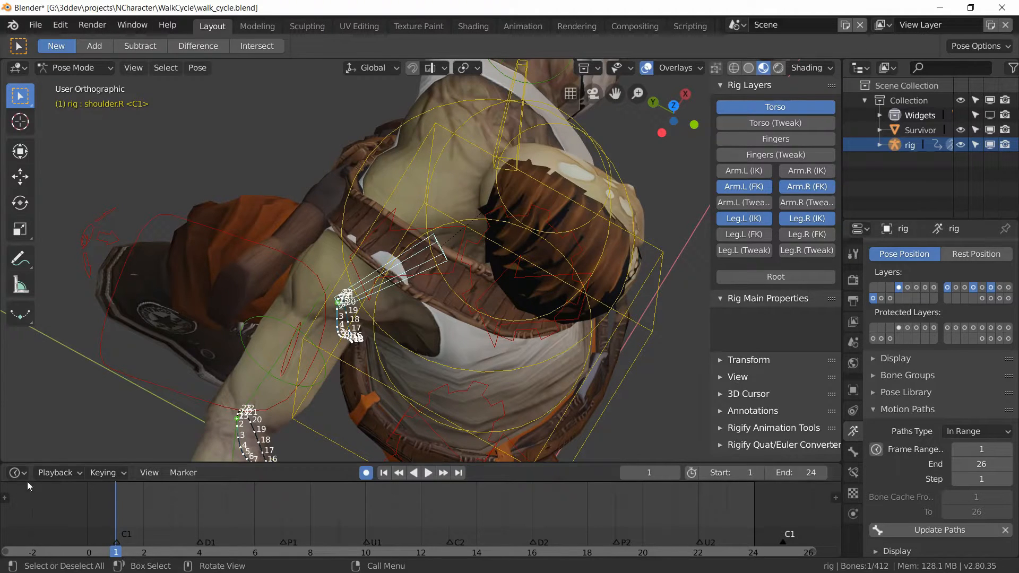
{"action": "key", "text": "KP_7"}
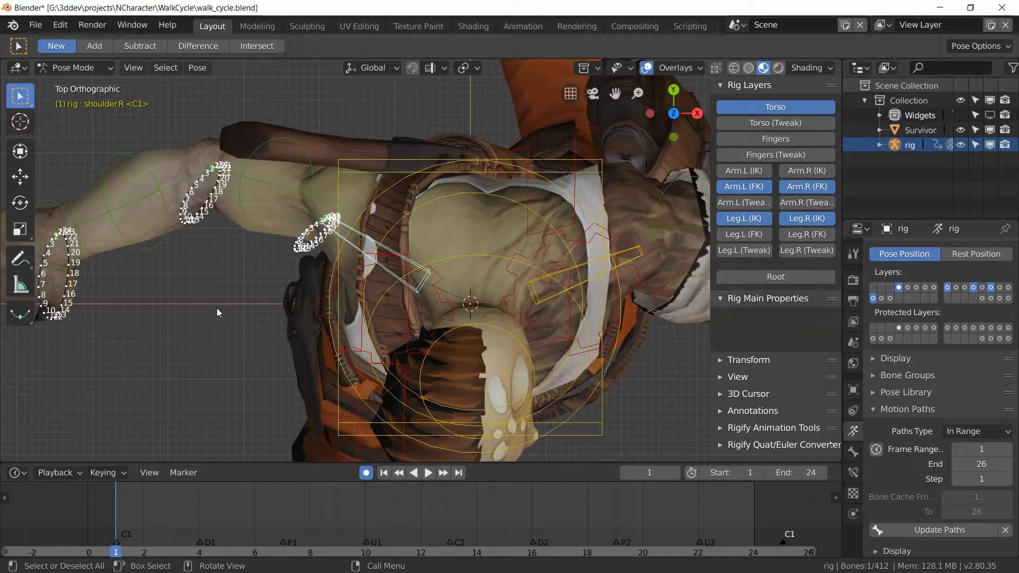
{"action": "key", "text": "r"}
{"action": "key", "text": "z"}
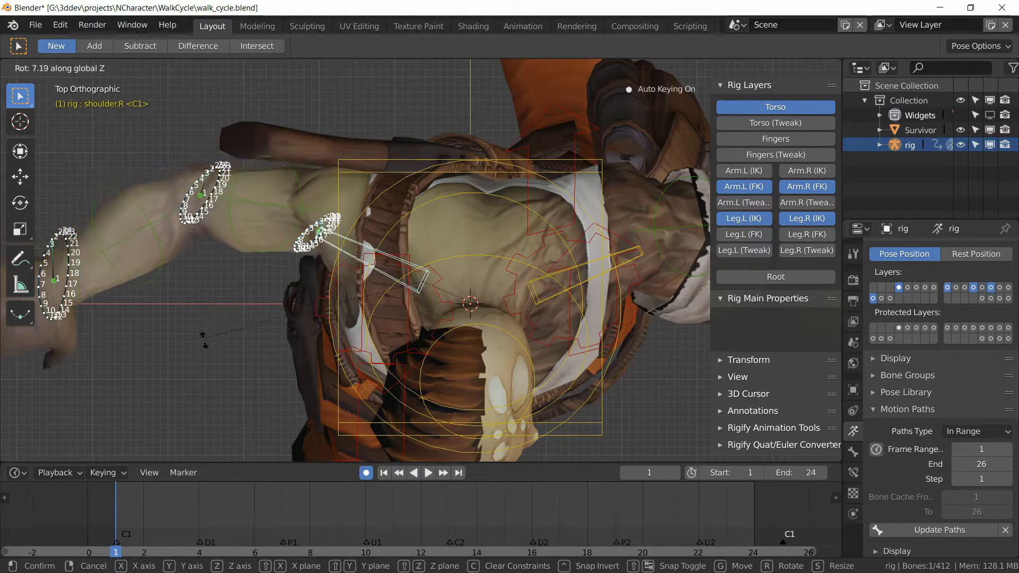
{"action": "left_click", "coordinate": [205, 374]}
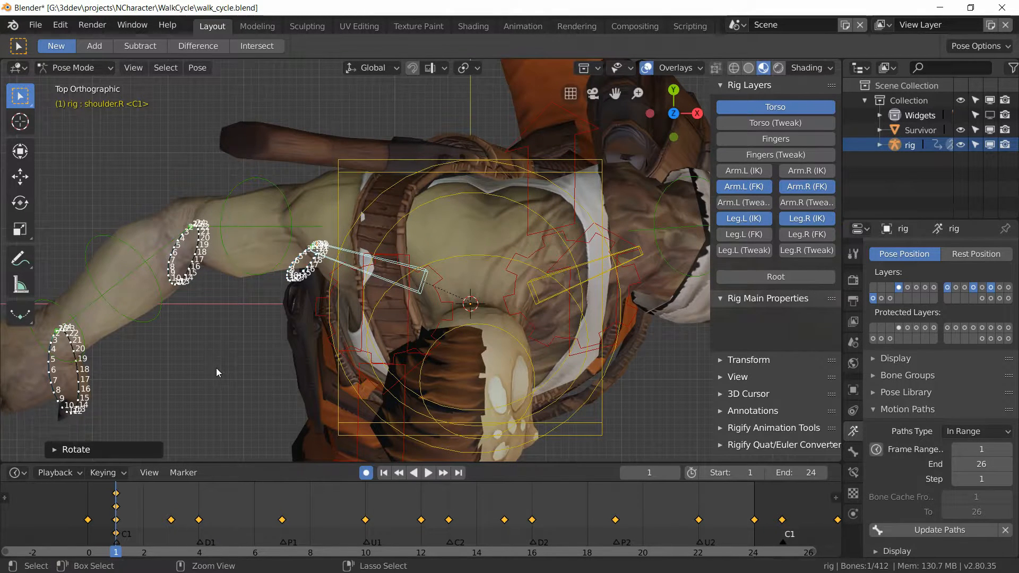
{"action": "key", "text": "ctrl+c"}
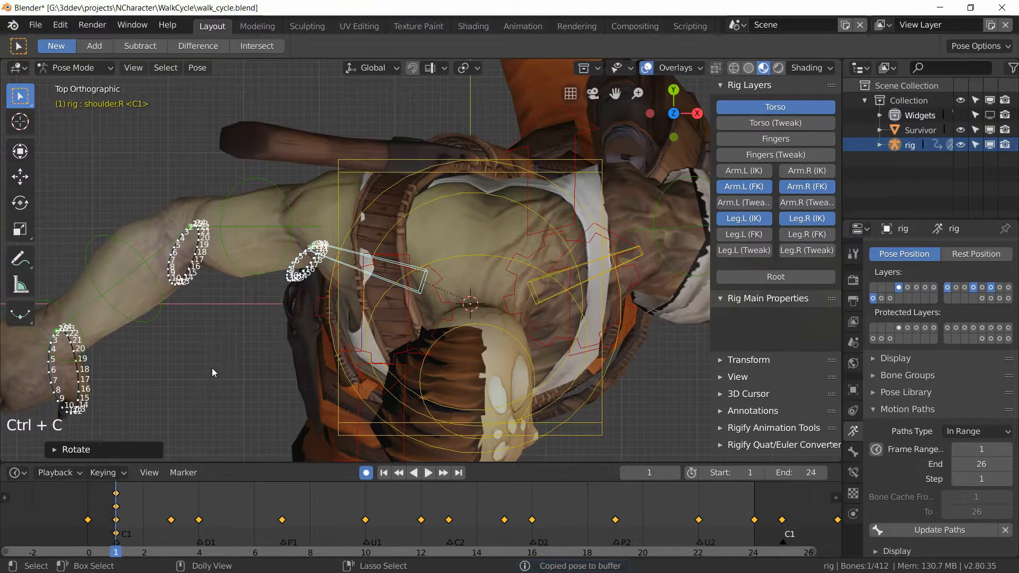
{"action": "key", "text": "ctrl+shift+v"}
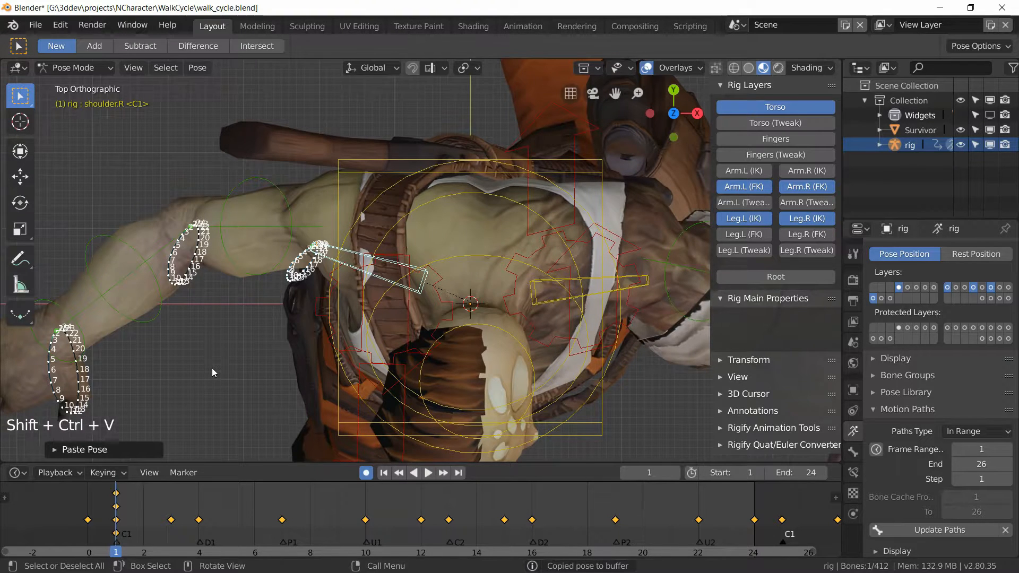
Examine the right shoulder, elbow and wrist motion paths from the front, close up and along the whole arm
{"action": "key", "text": "KP_1"}
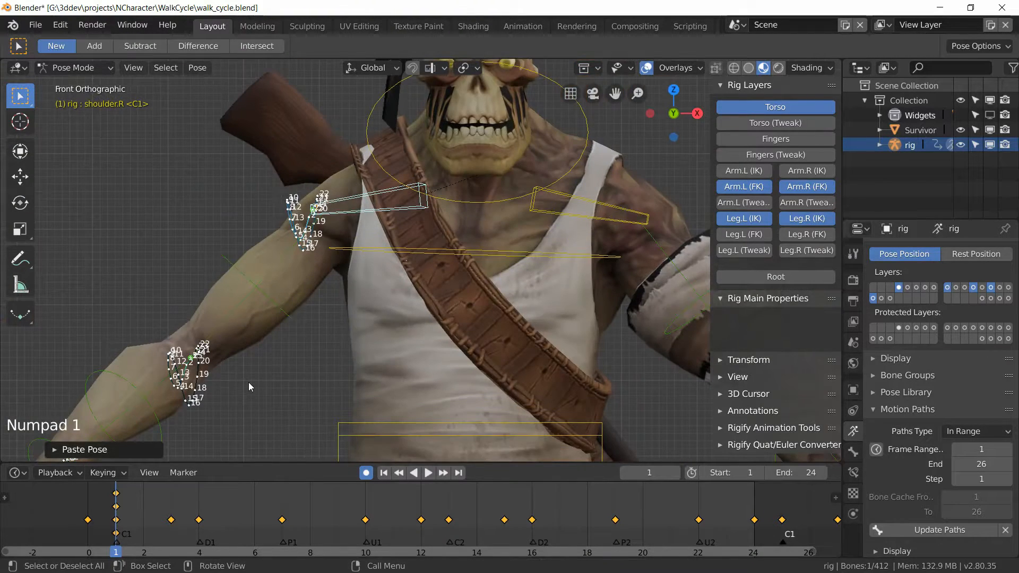
{"action": "middle_click_drag", "start_coordinate": [332, 317], "coordinate": [340, 266], "text": "shift"}
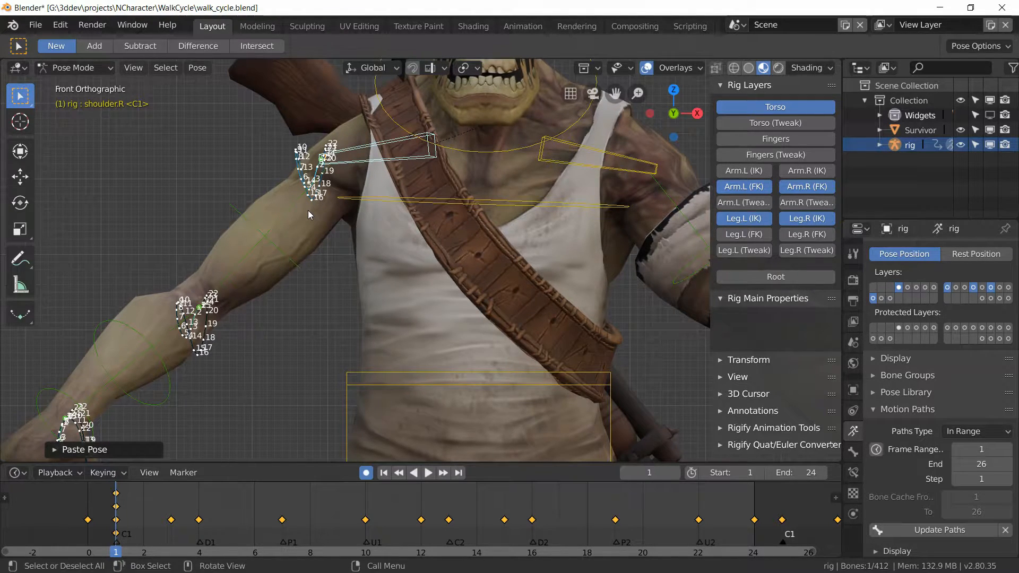
{"action": "middle_click_drag", "start_coordinate": [228, 326], "coordinate": [241, 295], "text": "shift"}
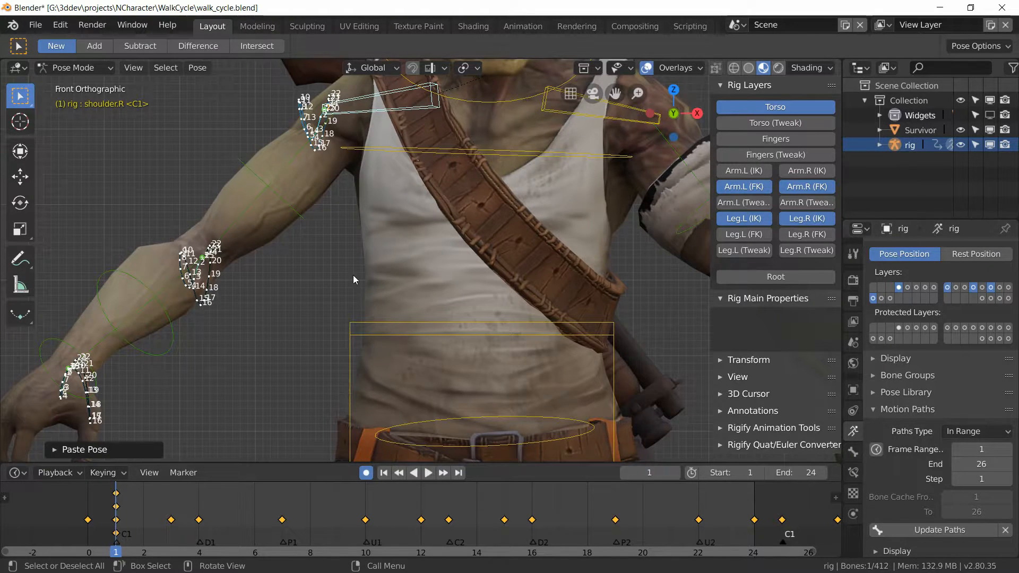
{"action": "middle_click_drag", "start_coordinate": [355, 232], "coordinate": [353, 291], "text": "shift"}
{"action": "scroll", "coordinate": [343, 253], "scroll_direction": "up", "scroll_amount": 3}
{"action": "middle_click_drag", "start_coordinate": [292, 235], "coordinate": [287, 318], "text": "shift"}
{"action": "scroll", "coordinate": [256, 267], "scroll_direction": "up", "scroll_amount": 1}
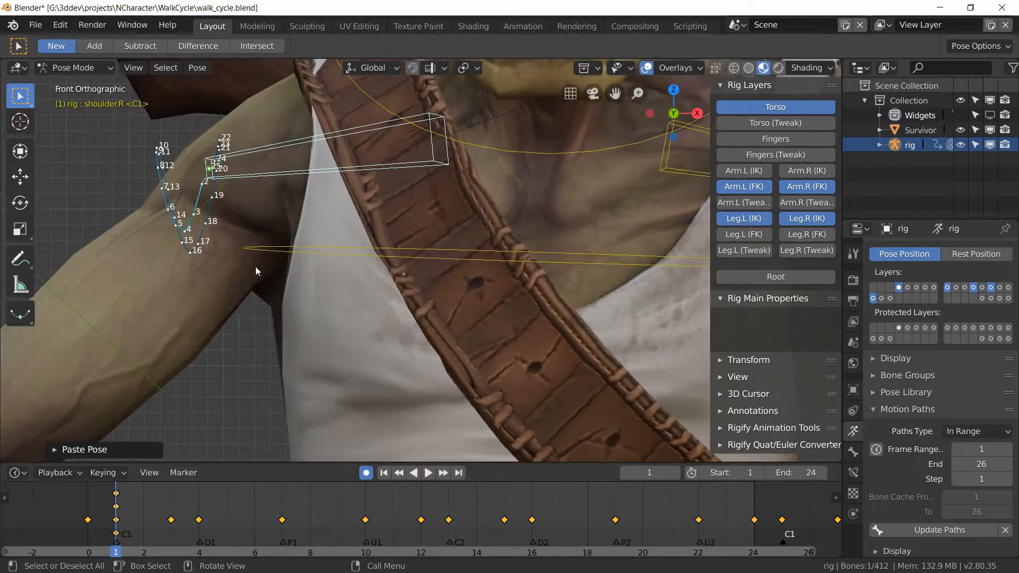
{"action": "scroll", "coordinate": [242, 313], "scroll_direction": "down", "scroll_amount": 5}
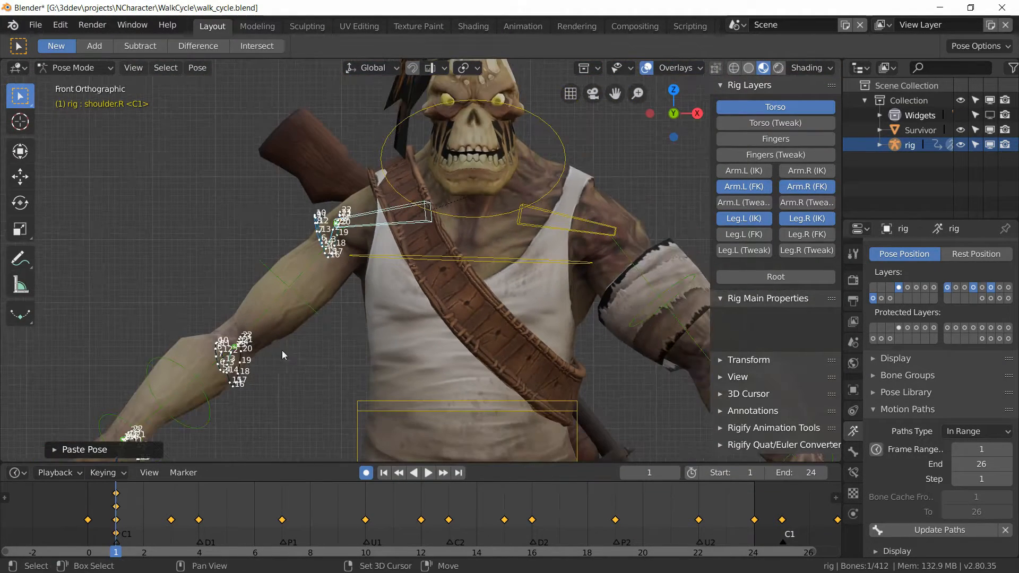
{"action": "middle_click_drag", "start_coordinate": [273, 356], "coordinate": [312, 202], "text": "shift"}
{"action": "middle_click_drag", "start_coordinate": [301, 267], "coordinate": [333, 308], "text": "shift"}
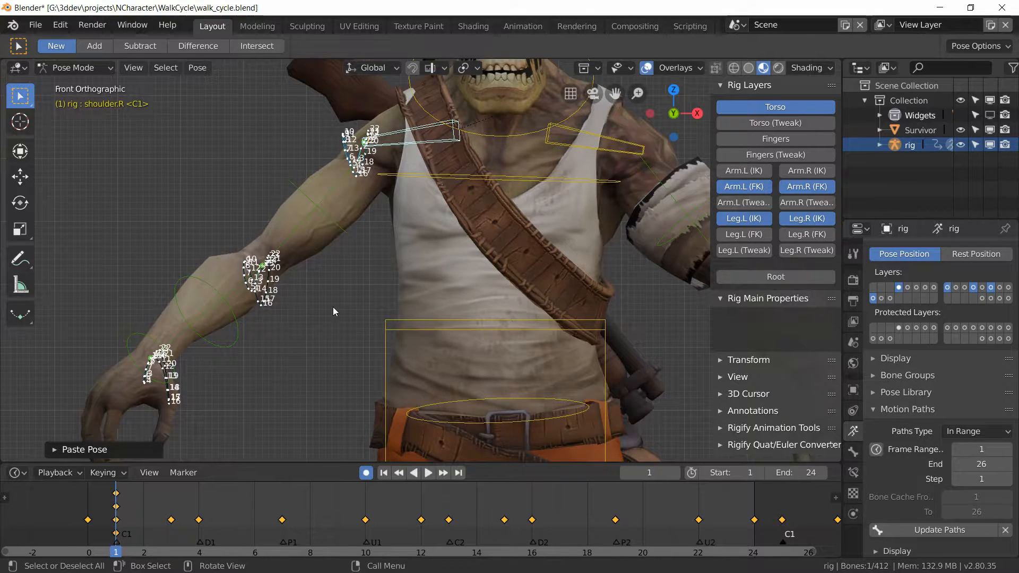
Turn off auto keying, hide the Torso and both leg IK rig layers, and show the Arm.L (IK) and Arm.R (IK) layers
{"action": "left_click", "coordinate": [367, 473]}
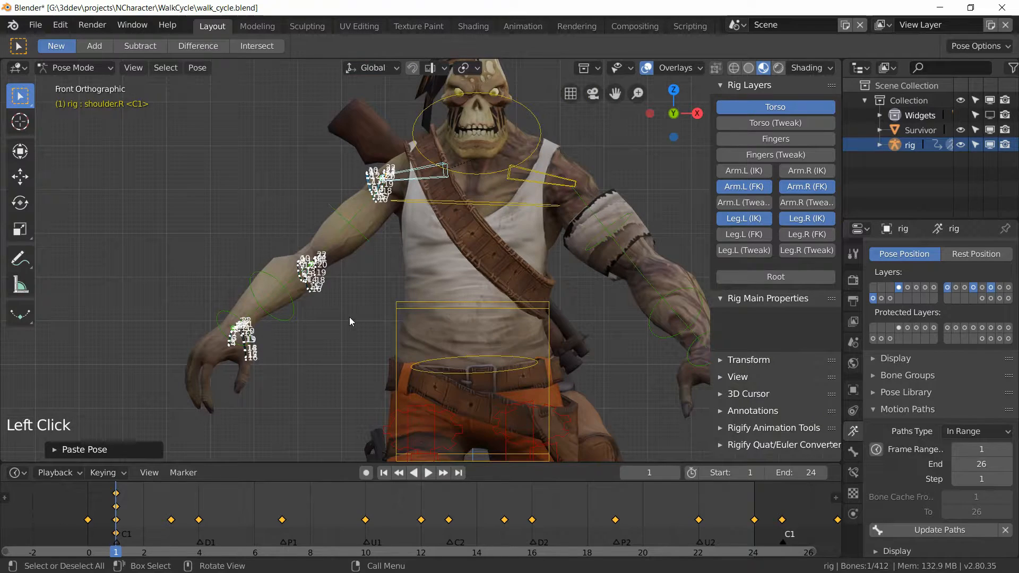
{"action": "left_click", "coordinate": [769, 108]}
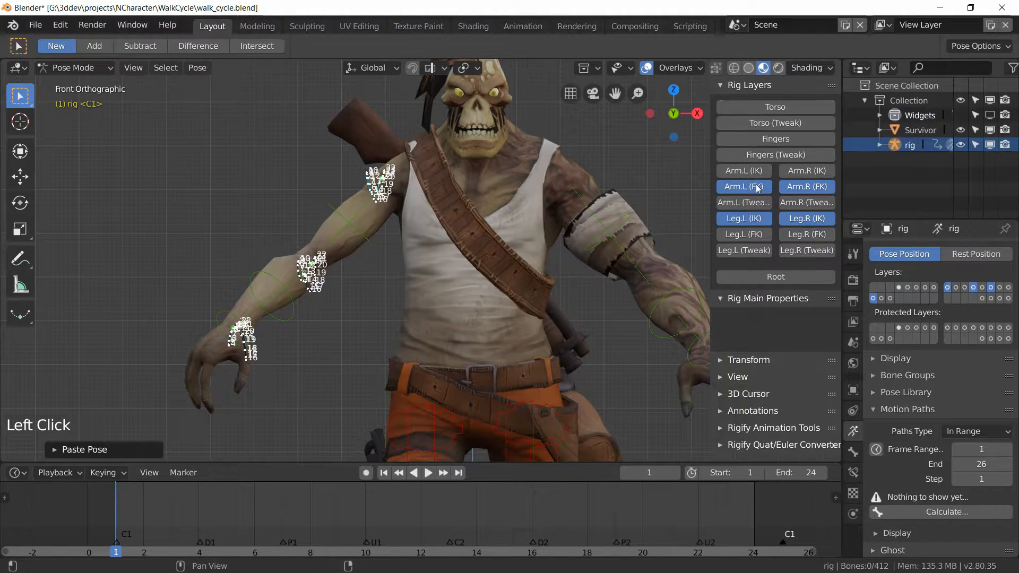
{"action": "left_click", "coordinate": [744, 218]}
{"action": "left_click", "coordinate": [807, 218]}
{"action": "left_click", "coordinate": [759, 171]}
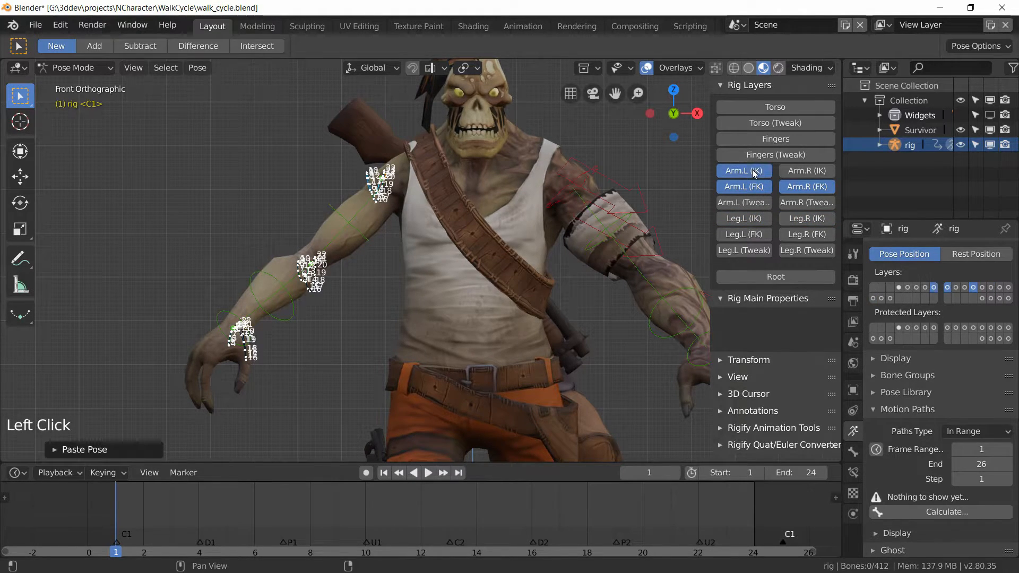
{"action": "left_click", "coordinate": [798, 174]}
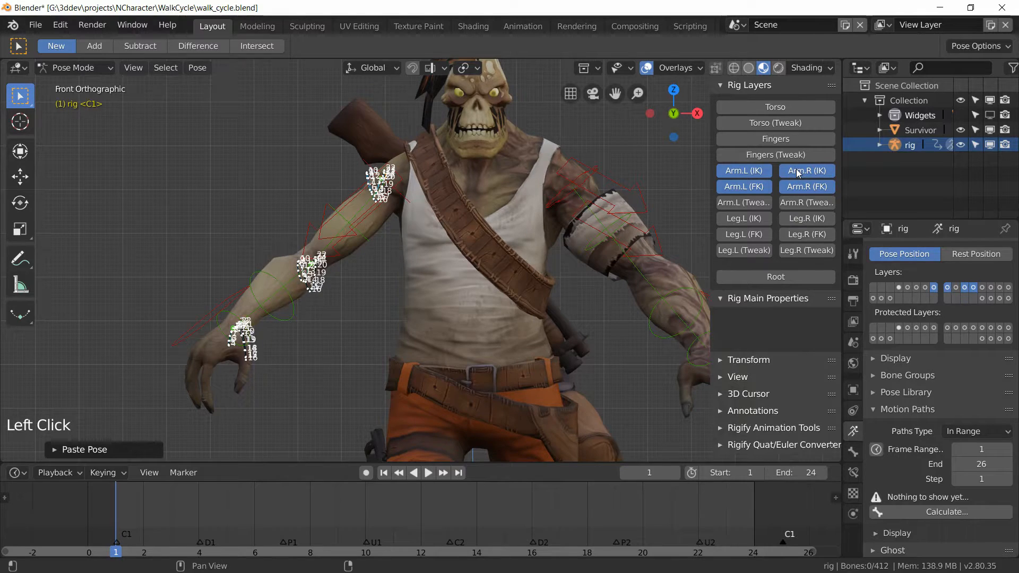
Hide the Arm.L (FK) and Arm.R (FK) rig layers and show them again
{"action": "left_click", "coordinate": [747, 190]}
{"action": "left_click", "coordinate": [807, 186]}
{"action": "middle_click_drag", "start_coordinate": [358, 342], "coordinate": [439, 302], "text": "shift"}
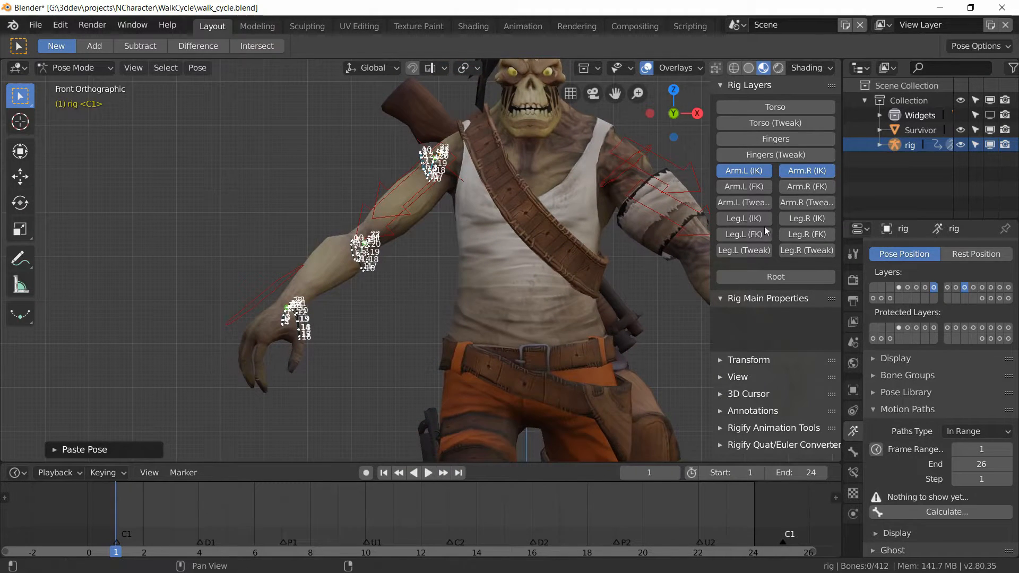
{"action": "left_click", "coordinate": [752, 187]}
{"action": "left_click", "coordinate": [799, 185]}
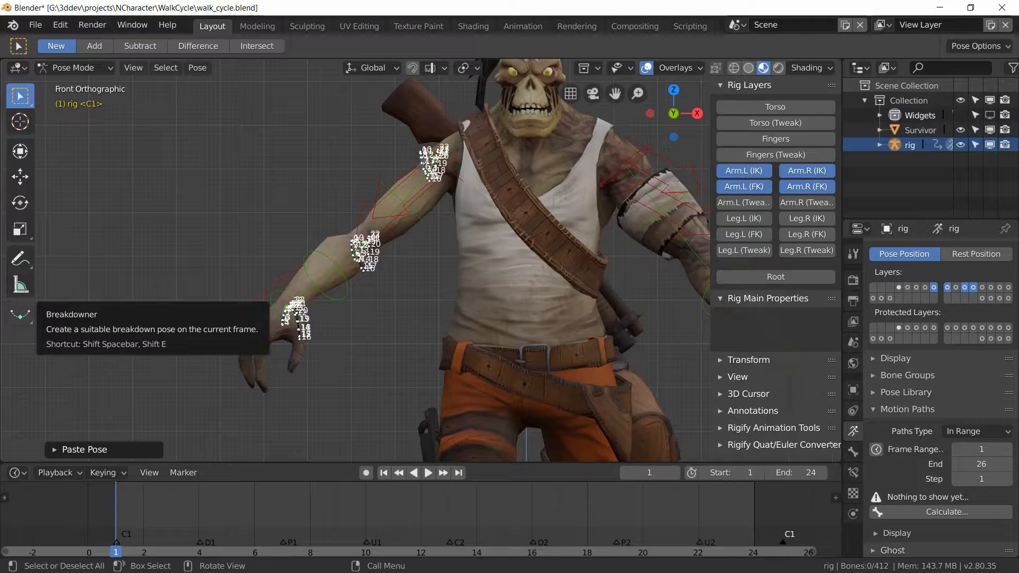
Save the file and switch the right arm to IK by setting IK_FK to 0.000 on hand_ik.R
{"action": "key", "text": "ctrl+s"}
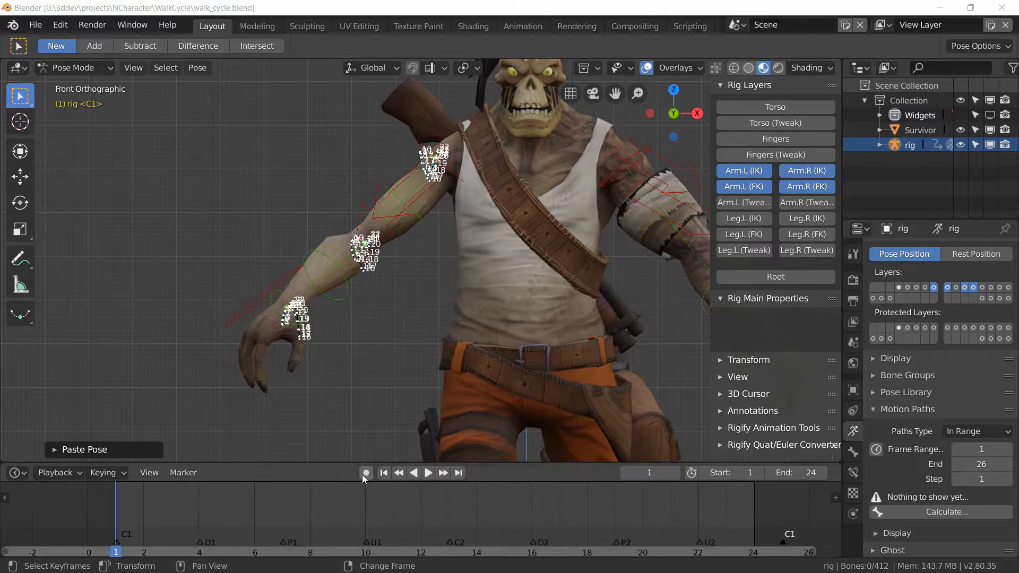
{"action": "left_click", "coordinate": [237, 310]}
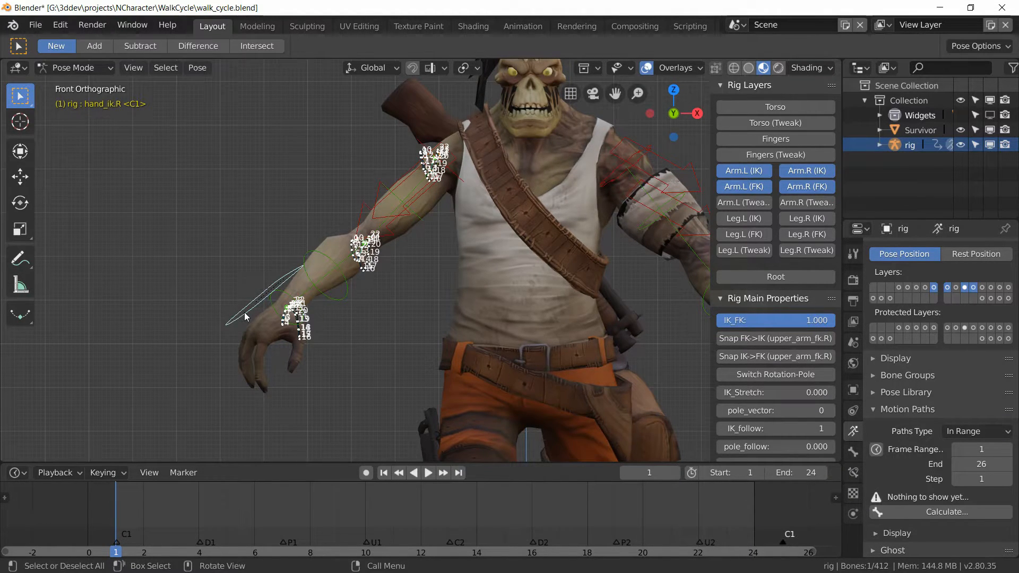
{"action": "left_click_drag", "start_coordinate": [822, 324], "coordinate": [732, 323]}
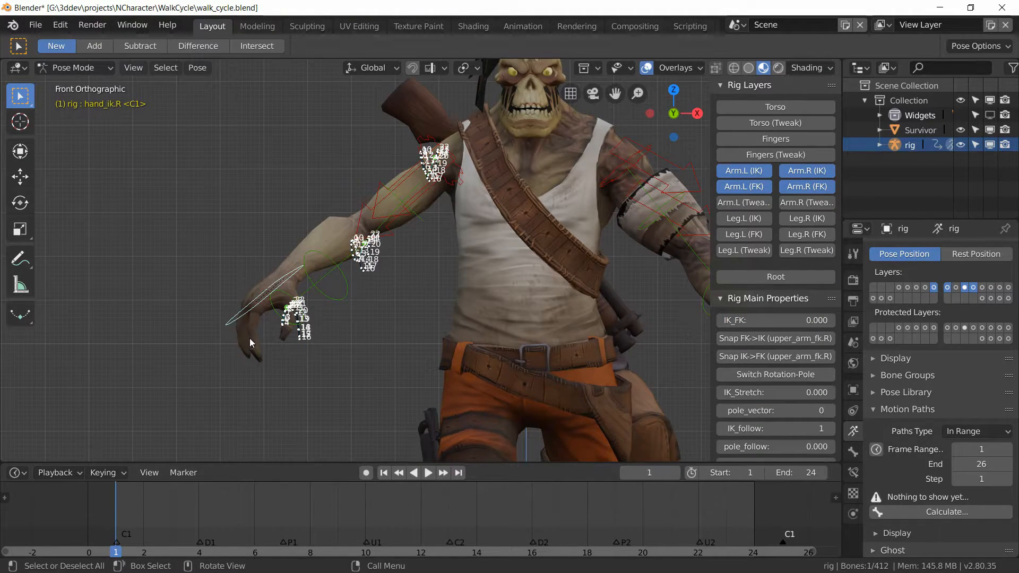
Lower hand_ik.R in the front view to beside the right hip and rotate it until the hand hangs nearly vertical
{"action": "key", "text": "g"}
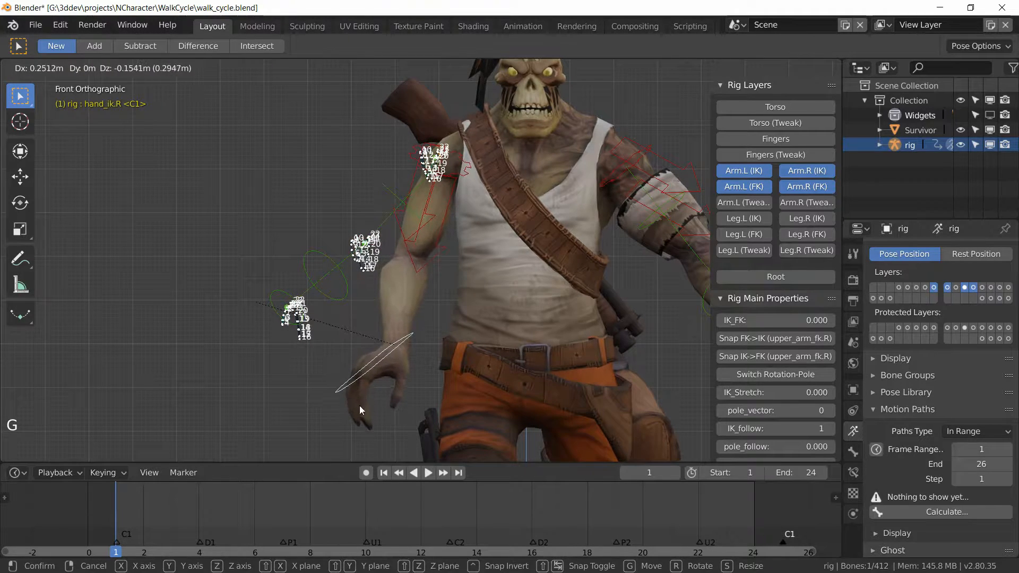
{"action": "left_click", "coordinate": [310, 410]}
{"action": "key", "text": "r"}
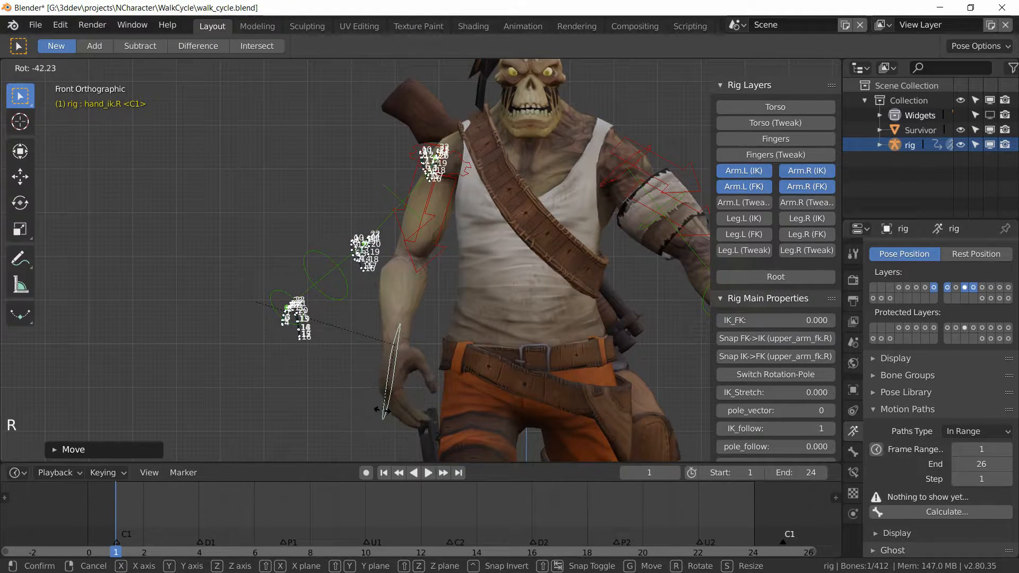
{"action": "left_click", "coordinate": [390, 415]}
Move hand_ik.R backward and slightly down in the side view so the right arm hangs beside the body
{"action": "key", "text": "KP_3"}
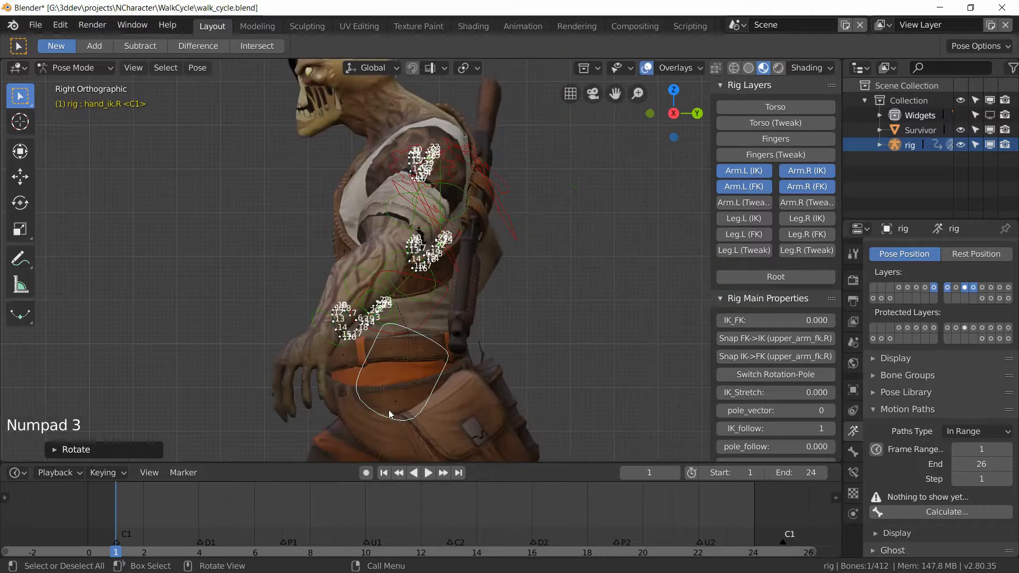
{"action": "key", "text": "ctrl+KP_3"}
{"action": "key", "text": "g"}
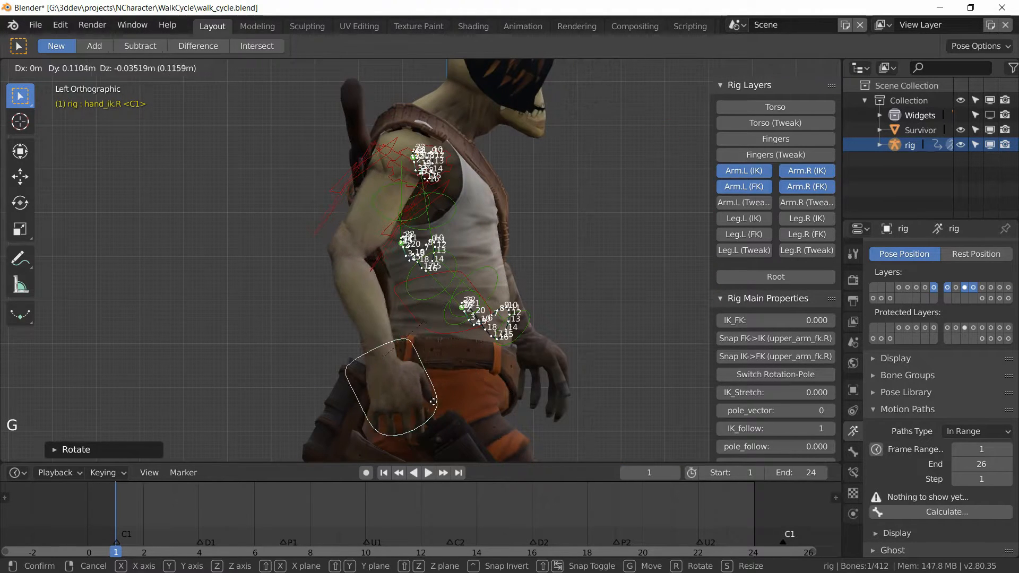
{"action": "left_click", "coordinate": [424, 416]}
{"action": "middle_click_drag", "start_coordinate": [475, 409], "coordinate": [520, 335], "text": "shift"}
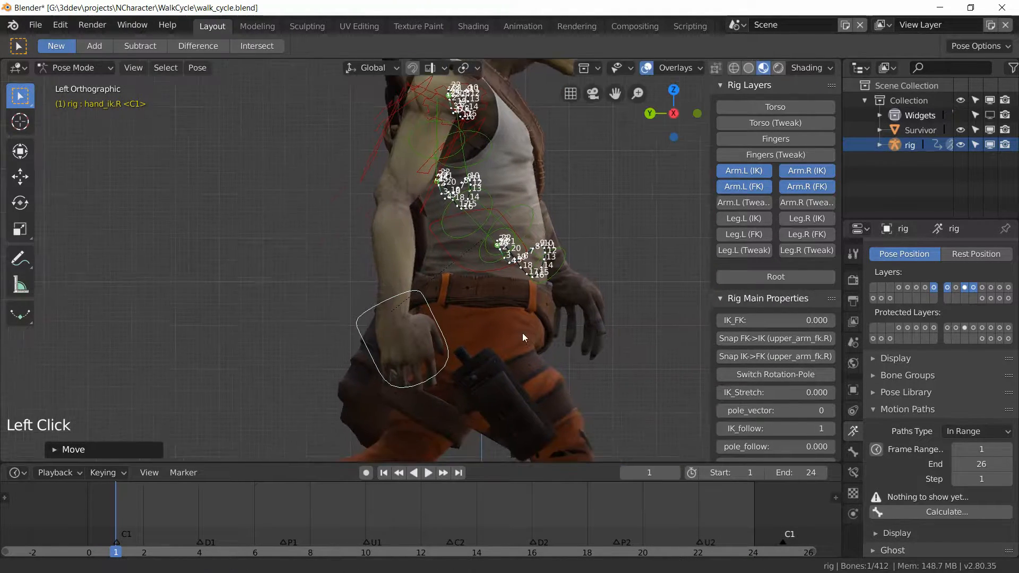
Move hand_ik.R slightly outward from the right hip in the front view
{"action": "key", "text": "KP_1"}
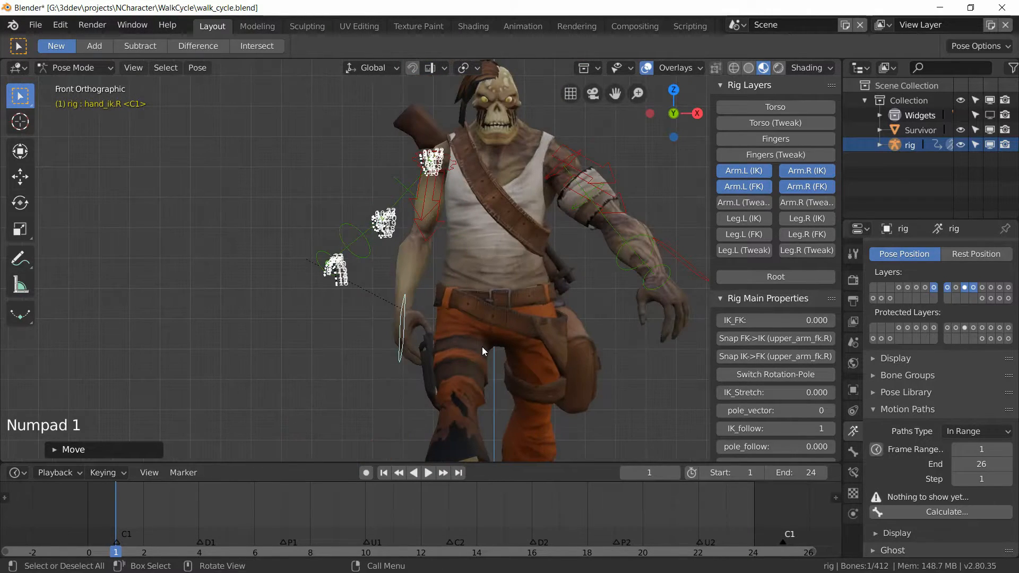
{"action": "key", "text": "g"}
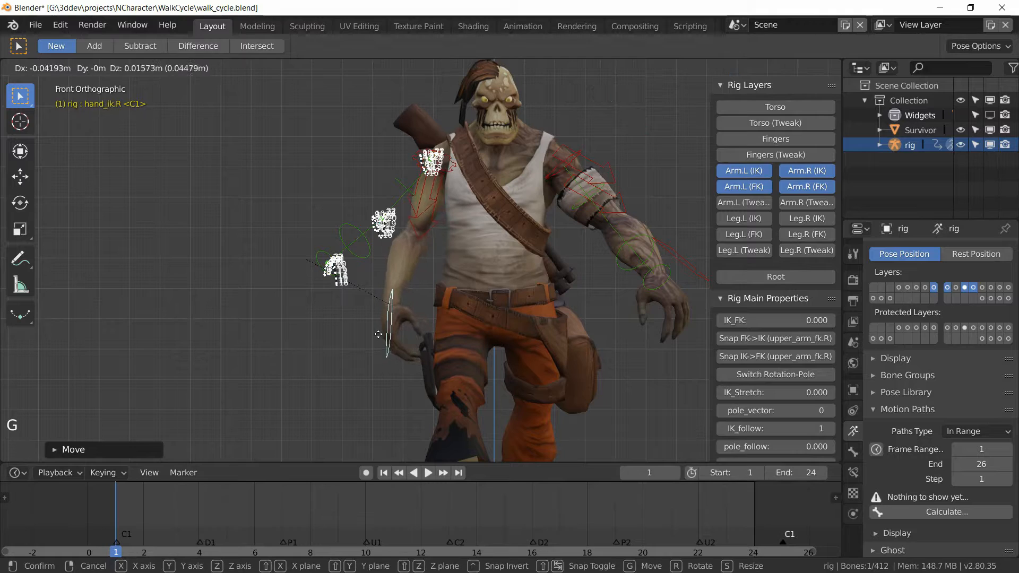
{"action": "left_click", "coordinate": [379, 339]}
Rotate upper_arm_ik.R about its local Y axis to adjust the direction of the right elbow
{"action": "scroll", "coordinate": [393, 262], "scroll_direction": "up", "scroll_amount": 2}
{"action": "left_click", "coordinate": [444, 201]}
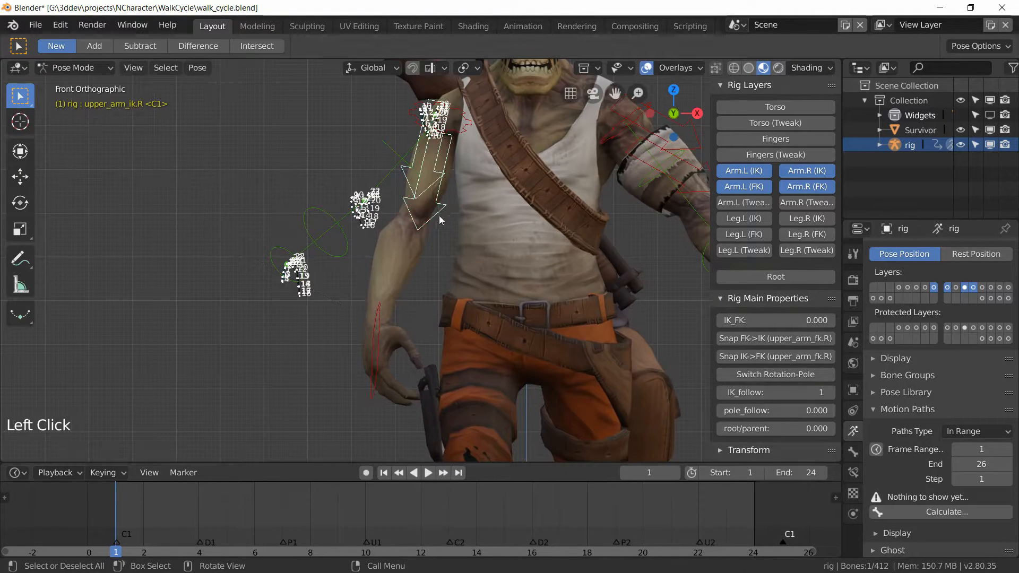
{"action": "key", "text": "r"}
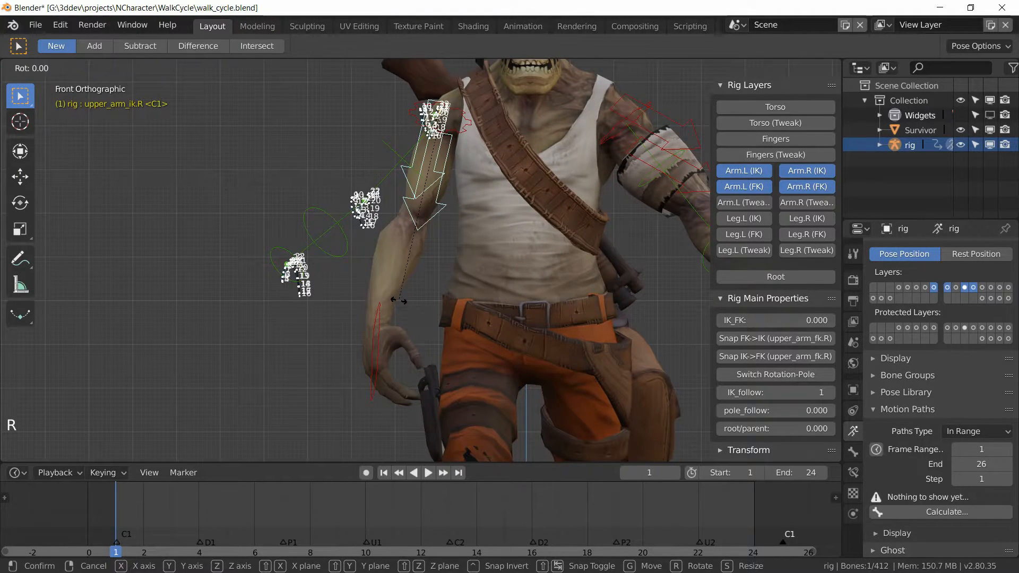
{"action": "key", "text": "y"}
{"action": "key", "text": "y"}
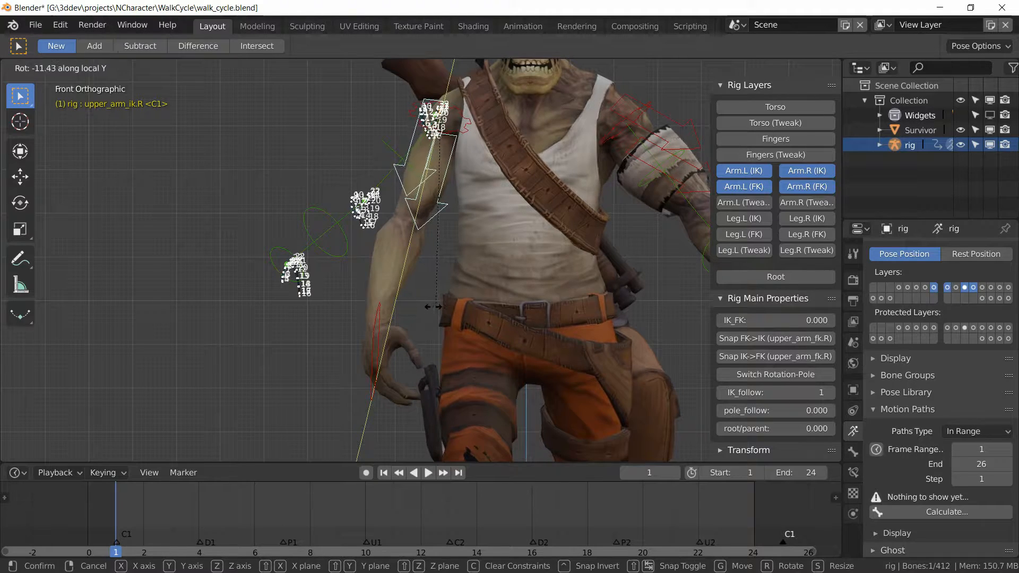
{"action": "left_click", "coordinate": [396, 297]}
Fine-tune the position of hand_ik.R beside the right thigh in the front view
{"action": "left_click", "coordinate": [368, 393]}
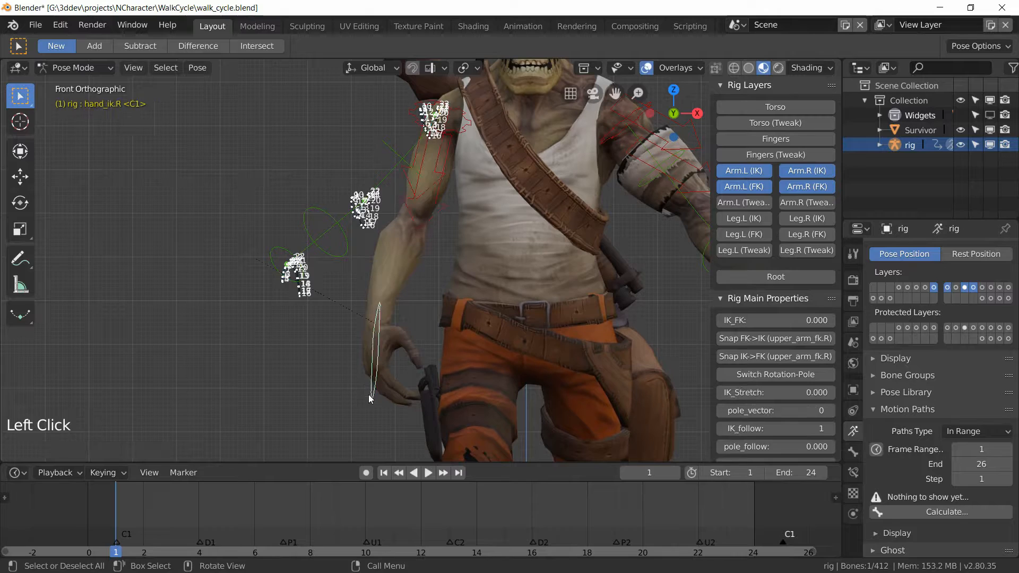
{"action": "key", "text": "g"}
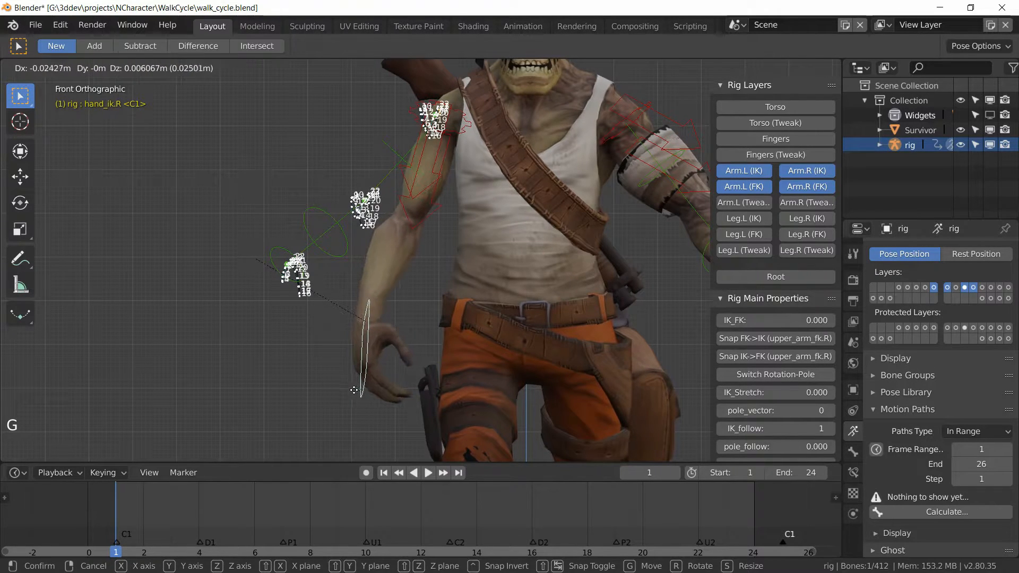
{"action": "left_click", "coordinate": [366, 399]}
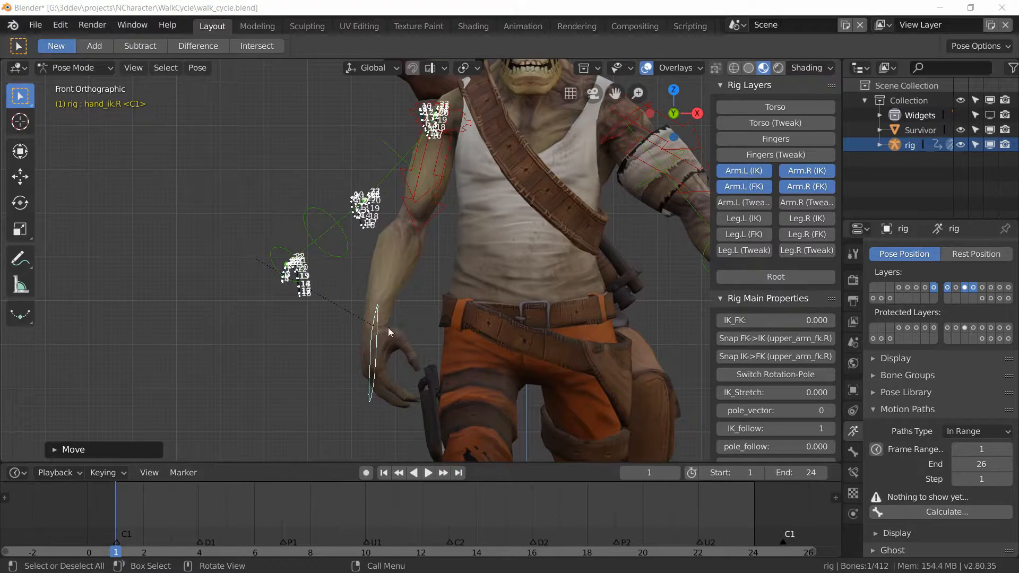
Rotate hand_ik.R about its local Y axis and refine the wrist orientation with a small trackball rotation
{"action": "left_click", "coordinate": [364, 408]}
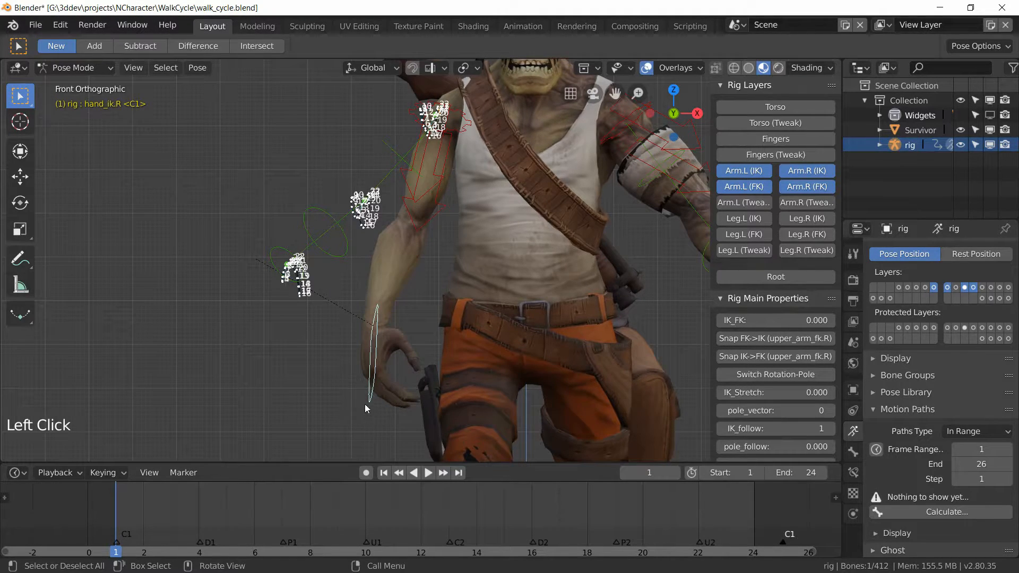
{"action": "key", "text": "r"}
{"action": "key", "text": "y"}
{"action": "key", "text": "y"}
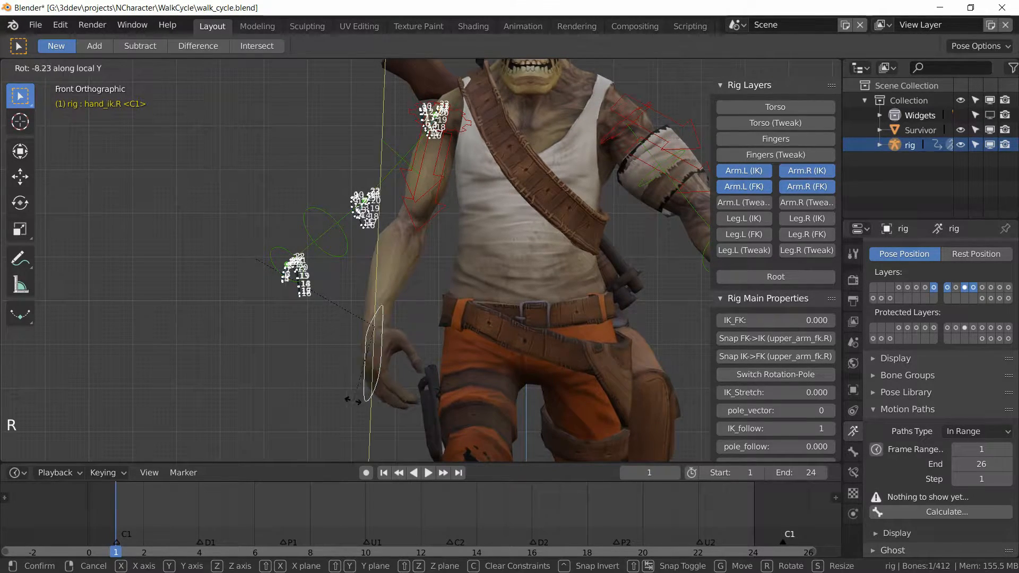
{"action": "left_click", "coordinate": [345, 405]}
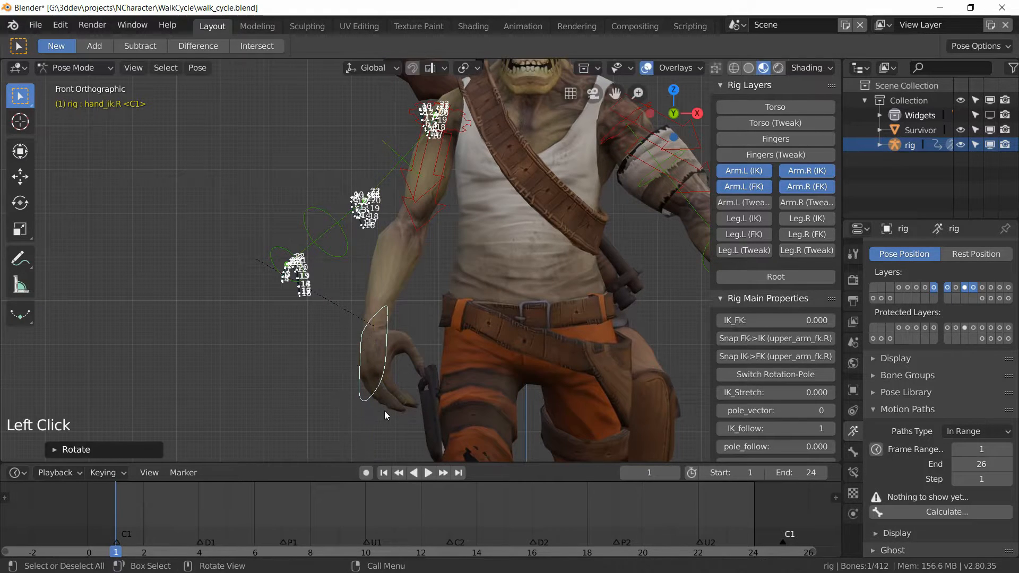
{"action": "key", "text": "r"}
{"action": "key", "text": "r"}
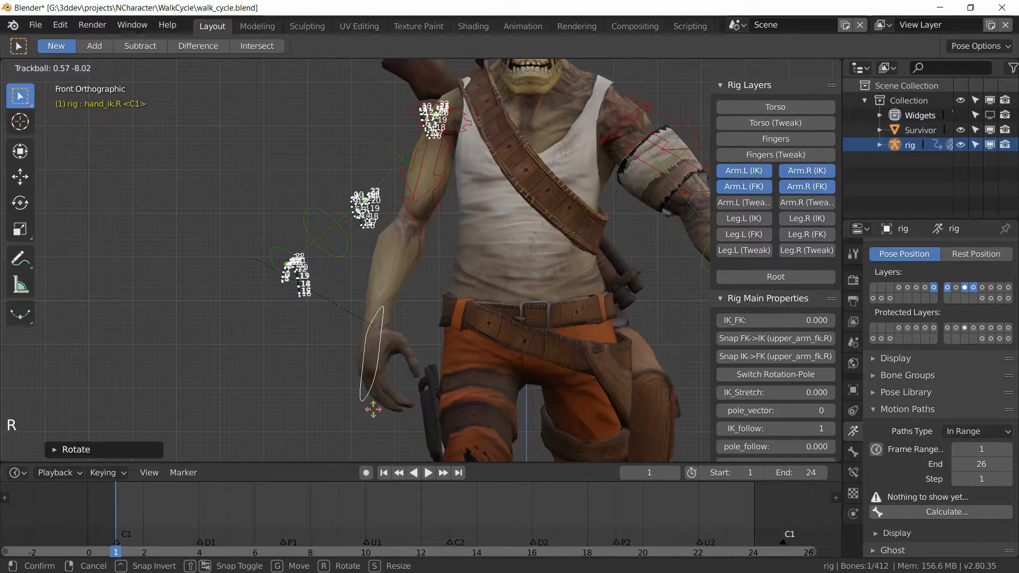
{"action": "left_click", "coordinate": [373, 409]}
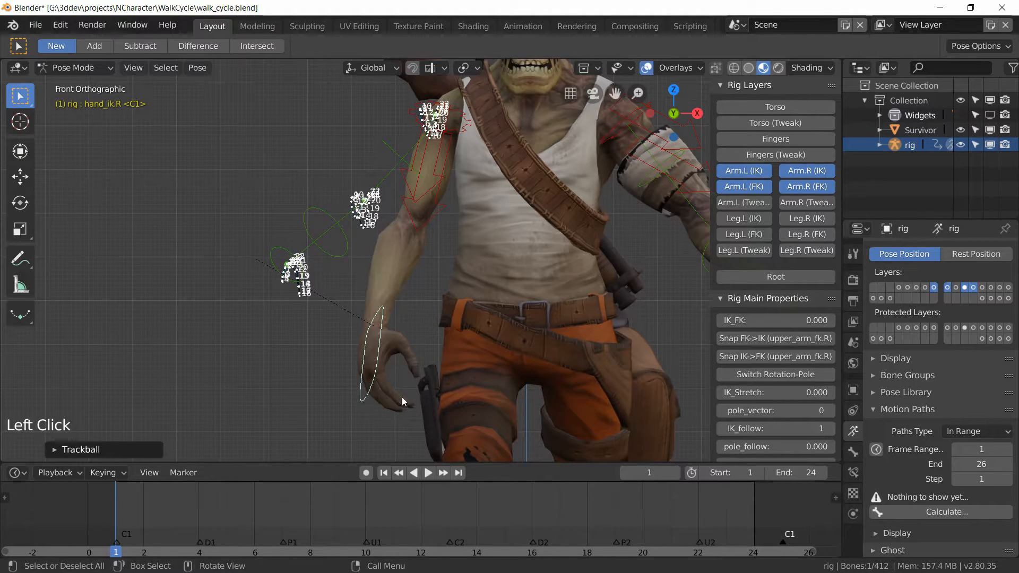
Switch the left arm to IK by setting IK_FK to 0.000 for hand_ik.L
{"action": "middle_click_drag", "start_coordinate": [387, 373], "coordinate": [190, 321], "text": "shift"}
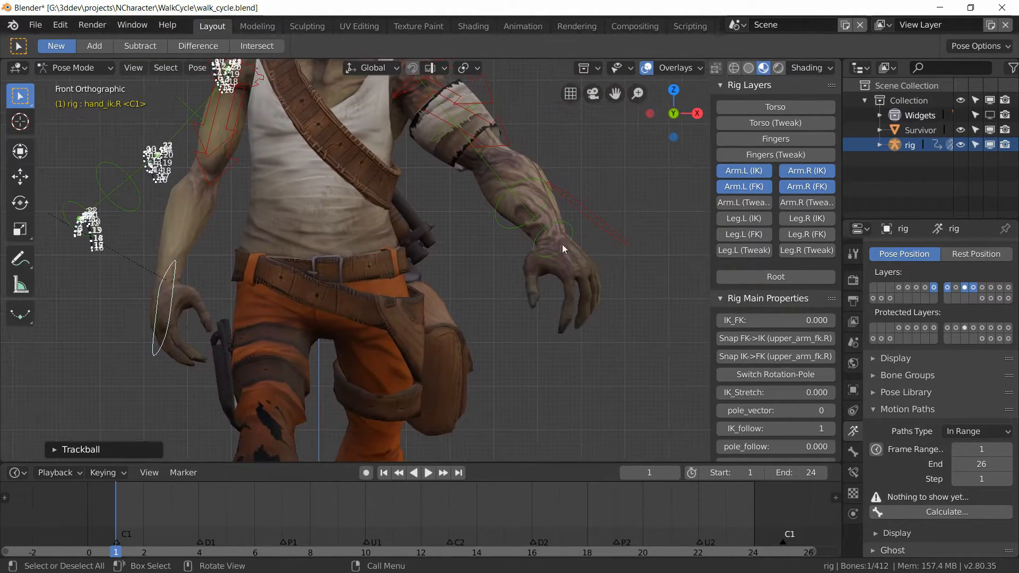
{"action": "left_click", "coordinate": [601, 222]}
{"action": "left_click_drag", "start_coordinate": [825, 321], "coordinate": [718, 320]}
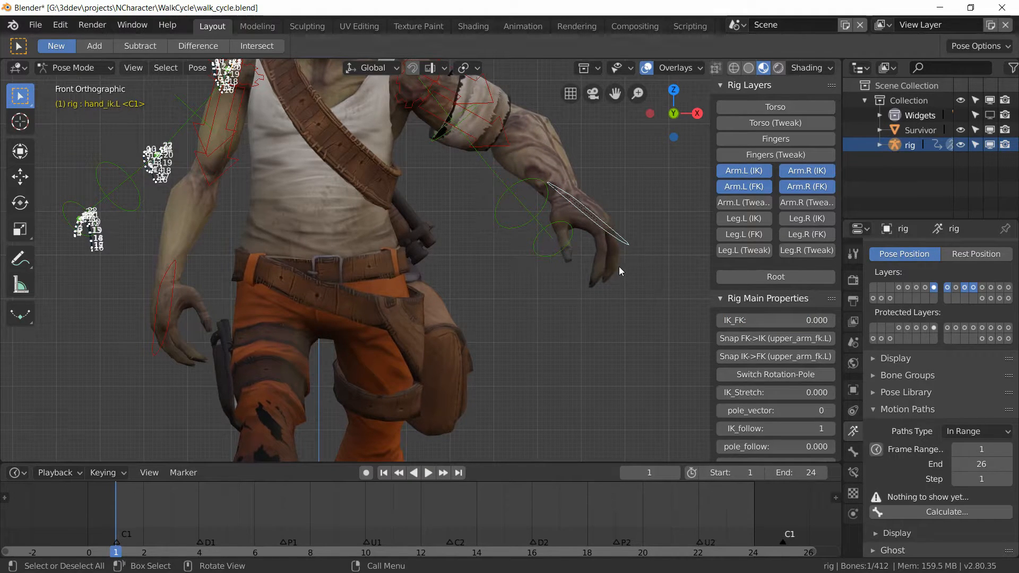
Move hand_ik.L inward and forward so the left arm swings in front of the body
{"action": "key", "text": "g"}
{"action": "left_click", "coordinate": [519, 326]}
{"action": "middle_click_drag", "start_coordinate": [519, 326], "coordinate": [464, 339]}
{"action": "key", "text": "g"}
{"action": "left_click", "coordinate": [326, 320]}
Rotate hand_ik.L from the side and from an angled view to align the left hand with the forearm
{"action": "key", "text": "r"}
{"action": "left_click", "coordinate": [262, 317]}
{"action": "middle_click_drag", "start_coordinate": [262, 317], "coordinate": [568, 335]}
{"action": "key", "text": "r"}
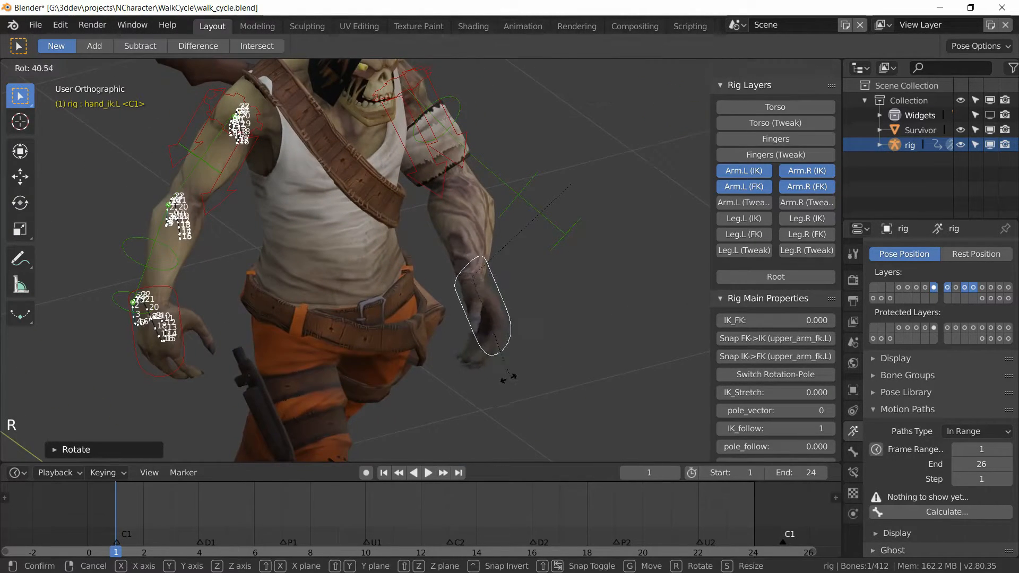
{"action": "left_click", "coordinate": [479, 384]}
Rotate hand_ik.L about 42 degrees around its local Y axis to turn the left palm
{"action": "middle_click_drag", "start_coordinate": [479, 383], "coordinate": [515, 302]}
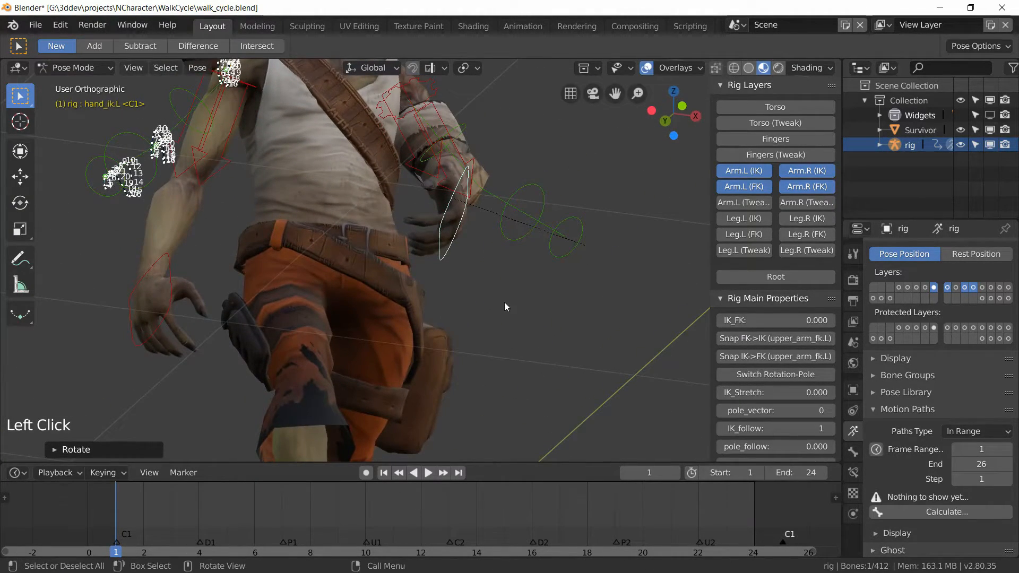
{"action": "key", "text": "r"}
{"action": "key", "text": "y"}
{"action": "key", "text": "y"}
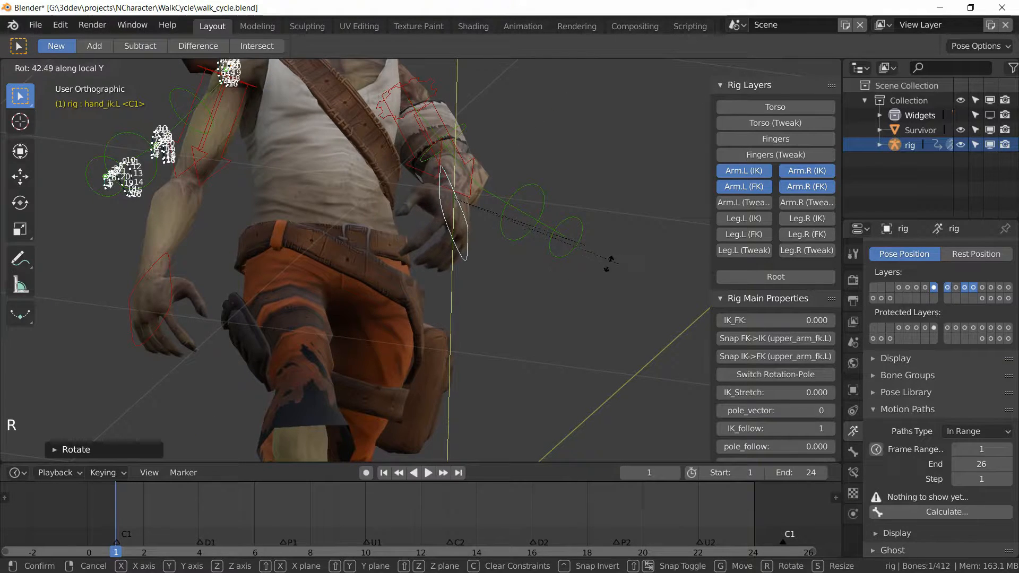
{"action": "left_click", "coordinate": [610, 263]}
Raise hand_ik.L slightly forward in the right side view and tilt the left hand further forward
{"action": "middle_click_drag", "start_coordinate": [542, 272], "coordinate": [381, 309]}
{"action": "key", "text": "KP_3"}
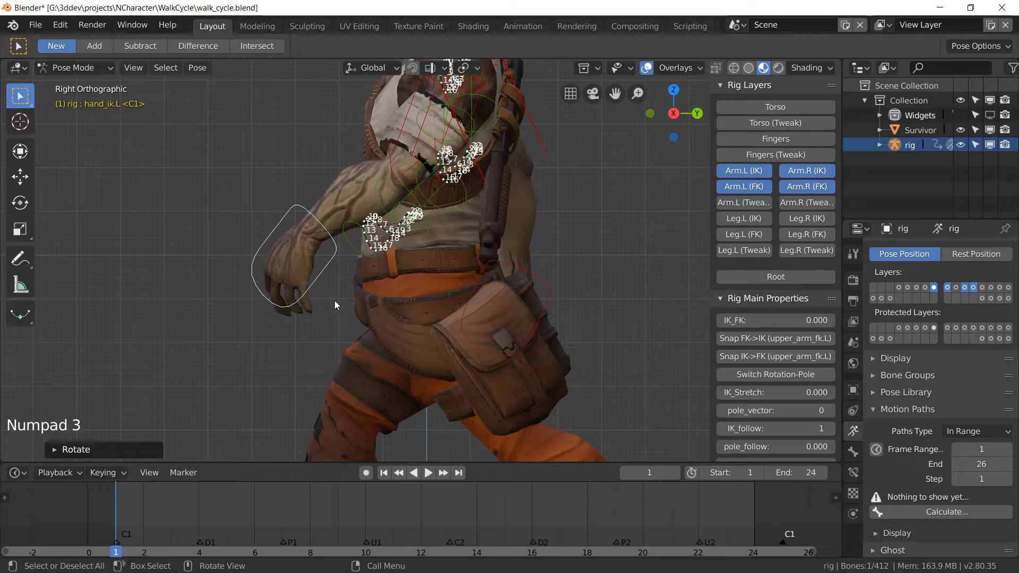
{"action": "key", "text": "g"}
{"action": "left_click", "coordinate": [296, 304]}
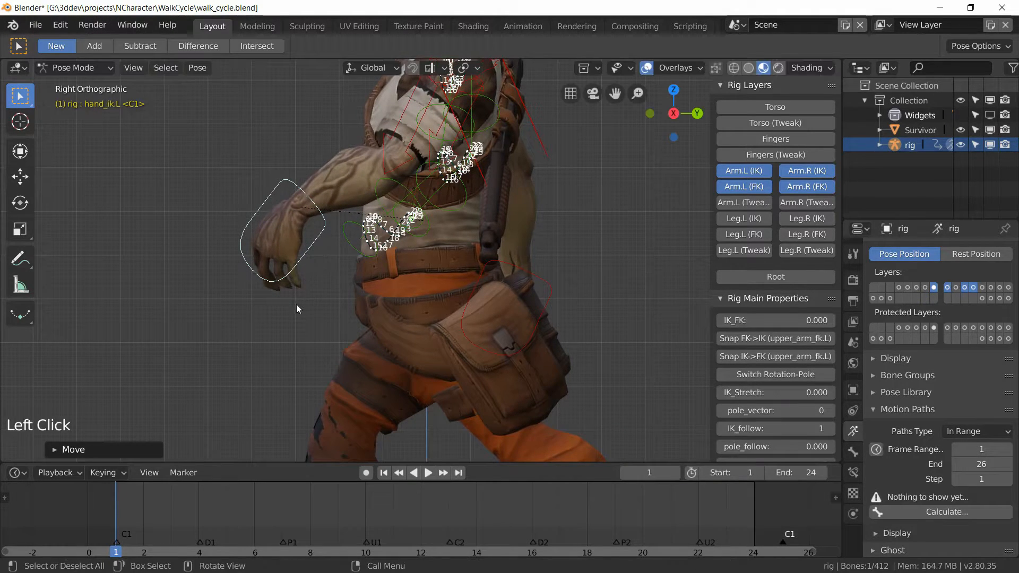
{"action": "key", "text": "r"}
{"action": "left_click", "coordinate": [250, 294]}
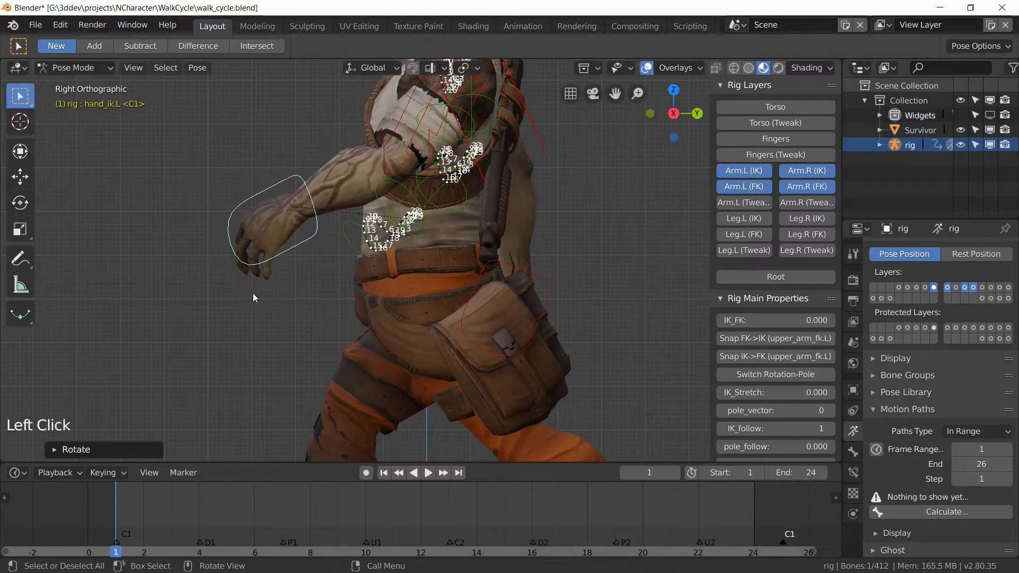
Move hand_ik.L outward and slightly down beside the left hip in the front view, and save the file
{"action": "key", "text": "KP_1"}
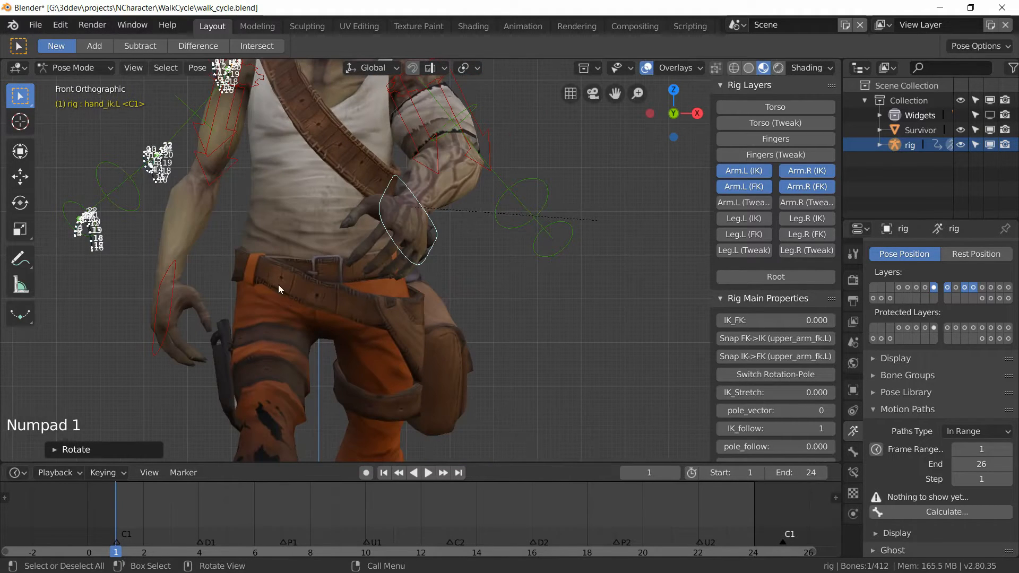
{"action": "key", "text": "g"}
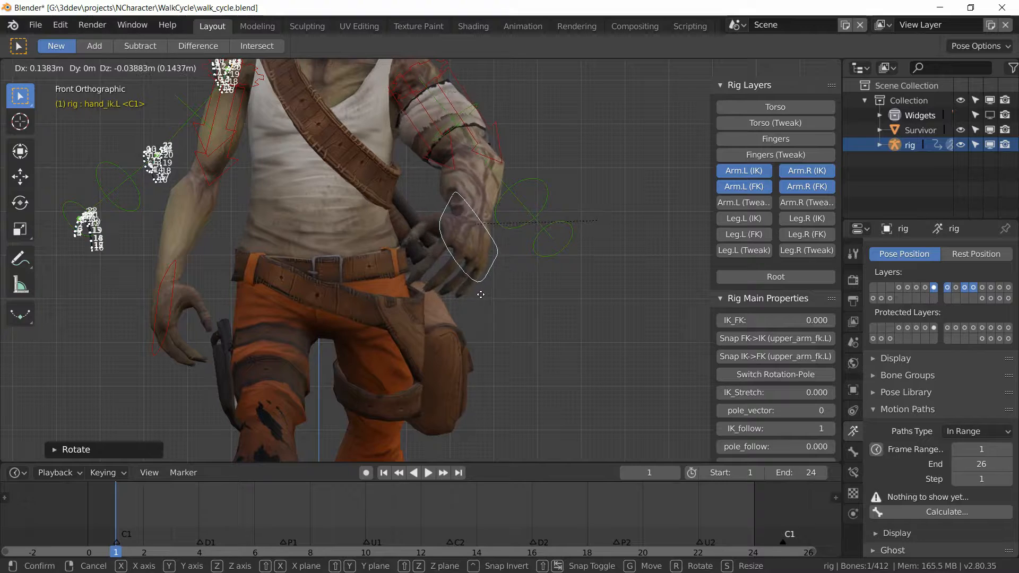
{"action": "left_click", "coordinate": [474, 298]}
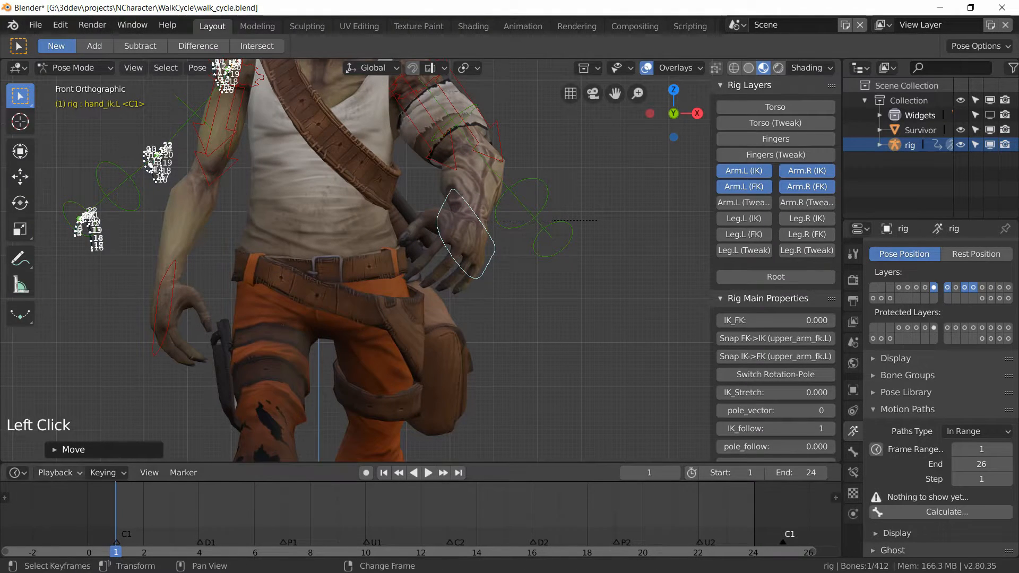
{"action": "key", "text": "ctrl+s"}
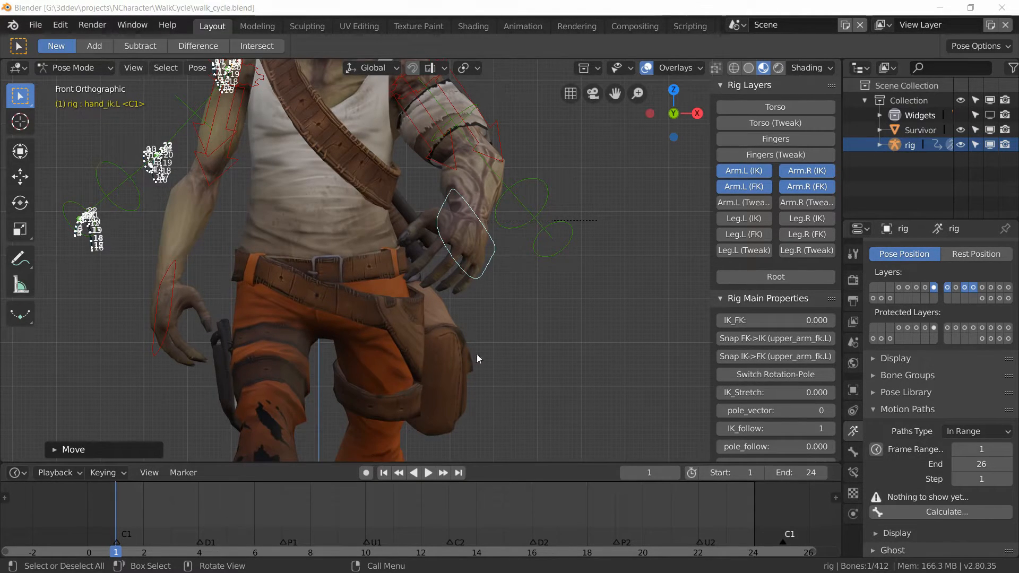
Snap the FK controls to the IK pose for the right arm and the left arm
{"action": "left_click", "coordinate": [155, 346]}
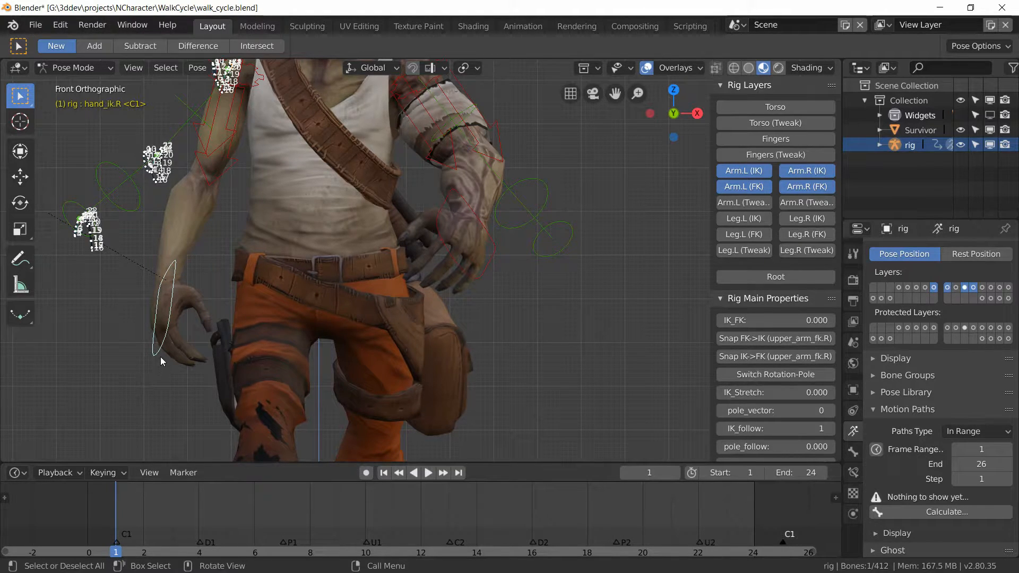
{"action": "left_click", "coordinate": [764, 340]}
{"action": "left_click", "coordinate": [492, 256]}
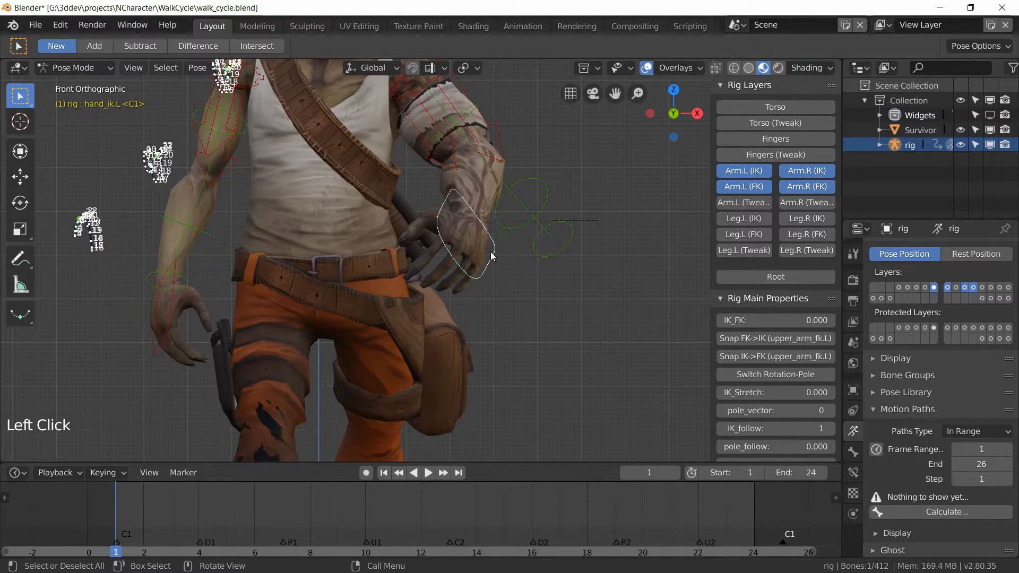
{"action": "left_click", "coordinate": [760, 338]}
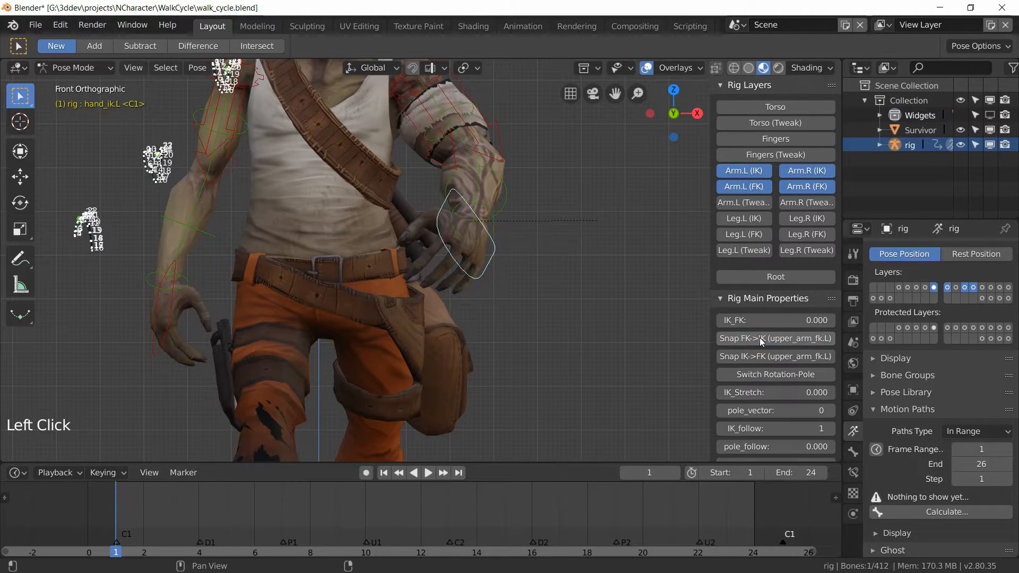
Switch both arms to FK by setting IK_FK to 1.000 for hand_ik.L and hand_ik.R
{"action": "left_click_drag", "start_coordinate": [726, 322], "coordinate": [833, 325]}
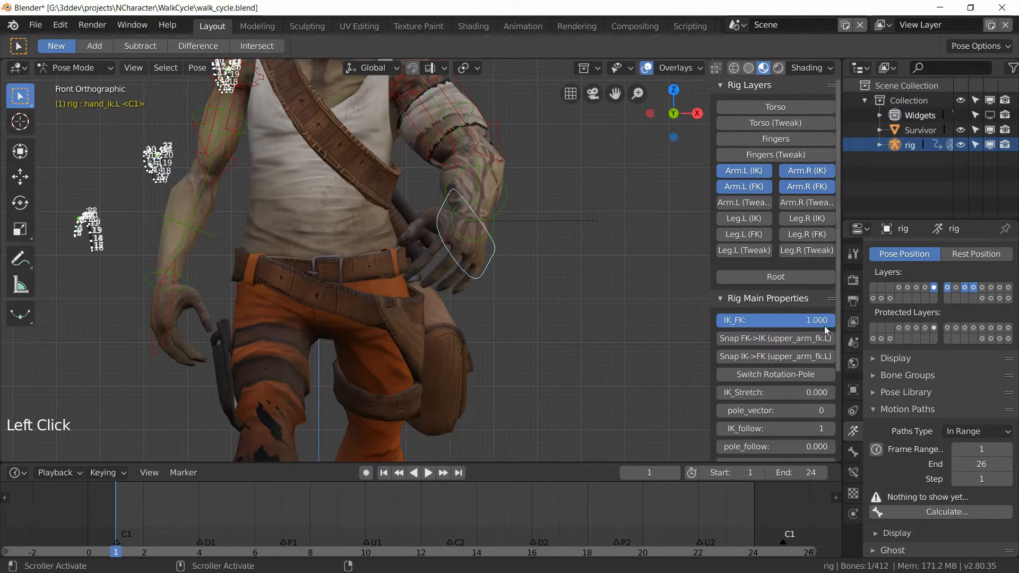
{"action": "left_click", "coordinate": [160, 338]}
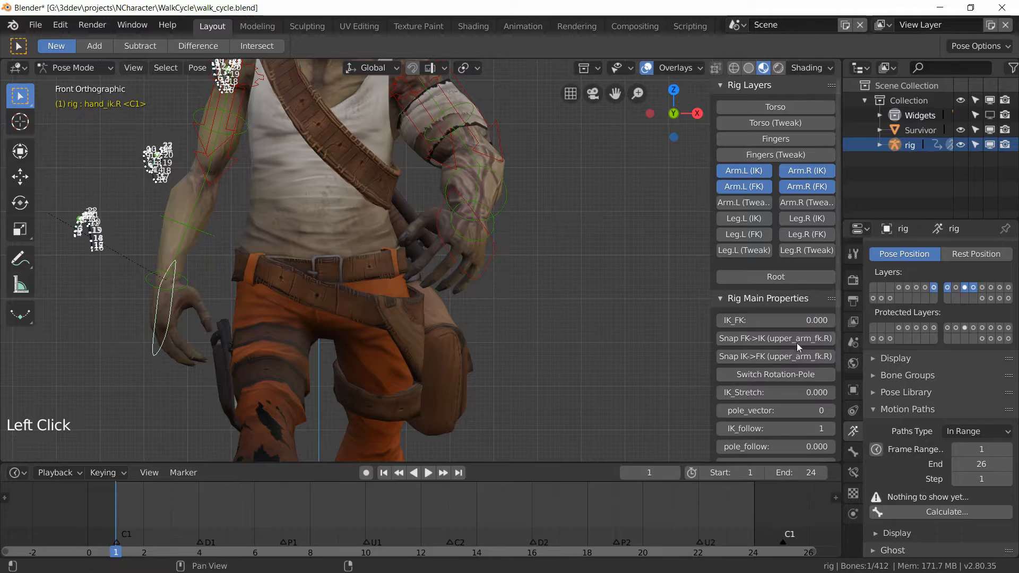
{"action": "left_click_drag", "start_coordinate": [719, 324], "coordinate": [833, 324]}
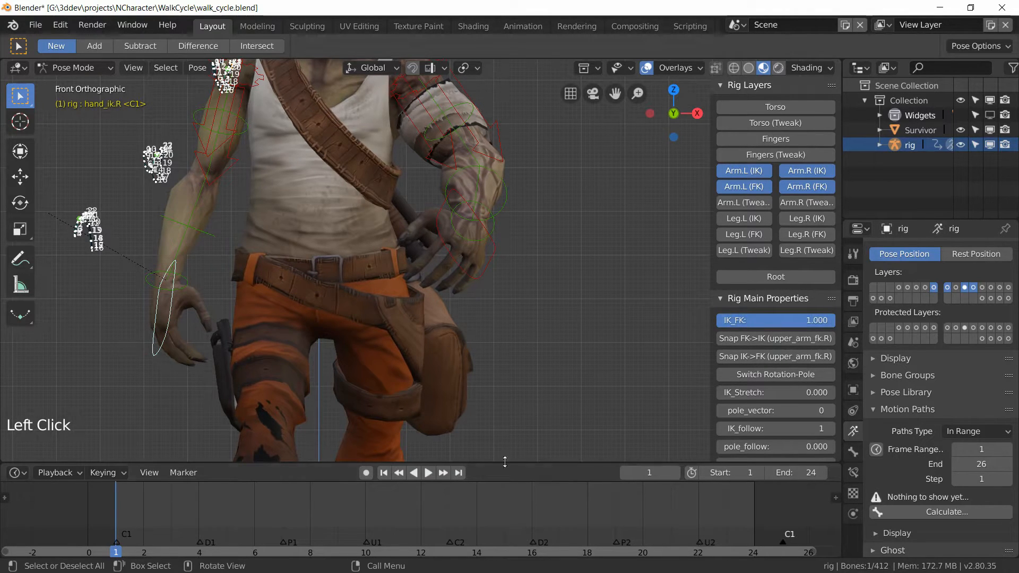
Enable automatic keyframing and hide the Arm.L (IK) and Arm.R (IK) rig layers
{"action": "left_click", "coordinate": [364, 472]}
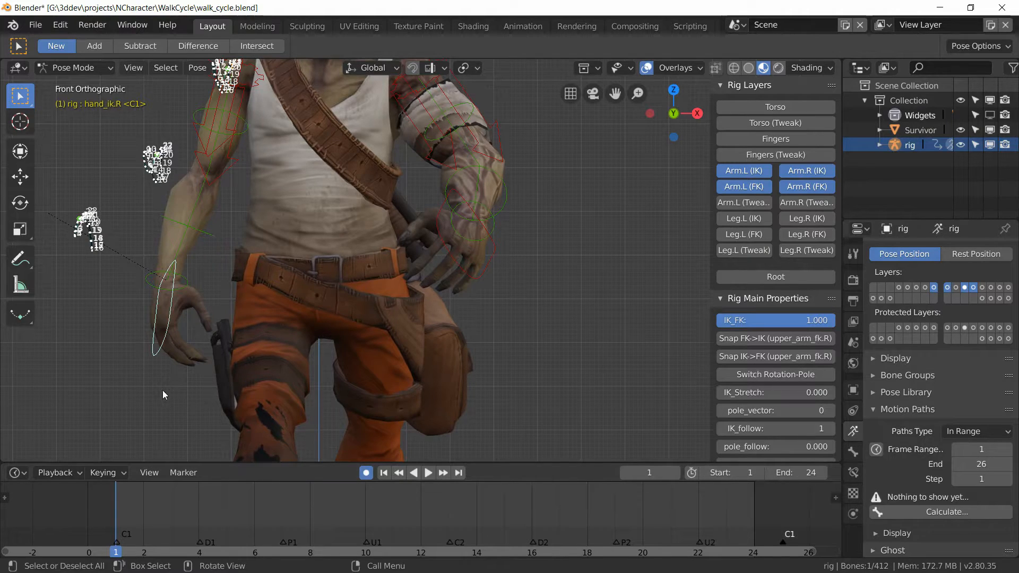
{"action": "left_click", "coordinate": [752, 173]}
{"action": "left_click", "coordinate": [805, 174]}
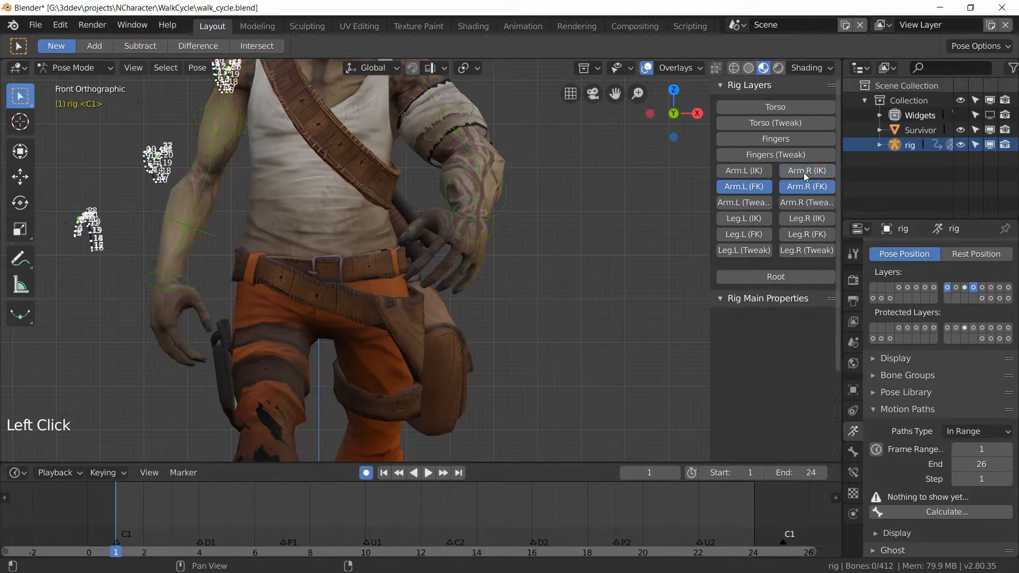
Insert a Rotation keyframe at frame 1 for all FK controls of both arms
{"action": "middle_click_drag", "start_coordinate": [425, 234], "coordinate": [454, 281], "text": "shift"}
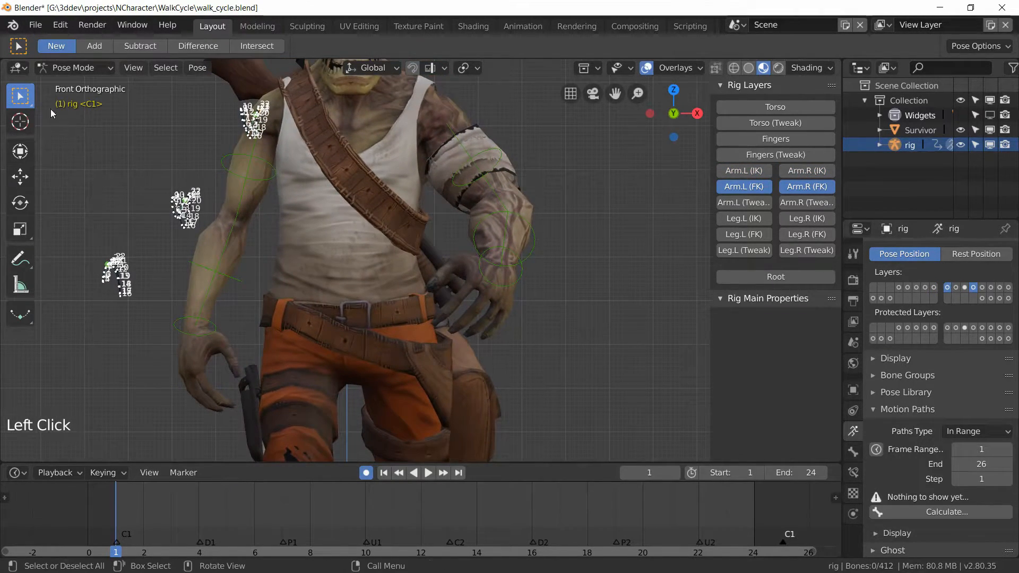
{"action": "key", "text": "b"}
{"action": "left_click_drag", "start_coordinate": [123, 110], "coordinate": [600, 378]}
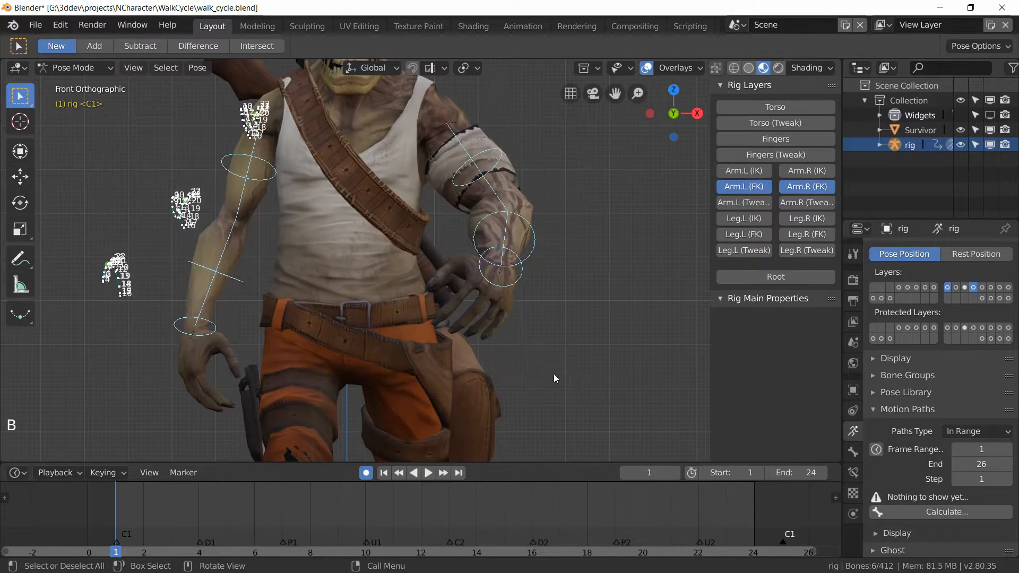
{"action": "key", "text": "i"}
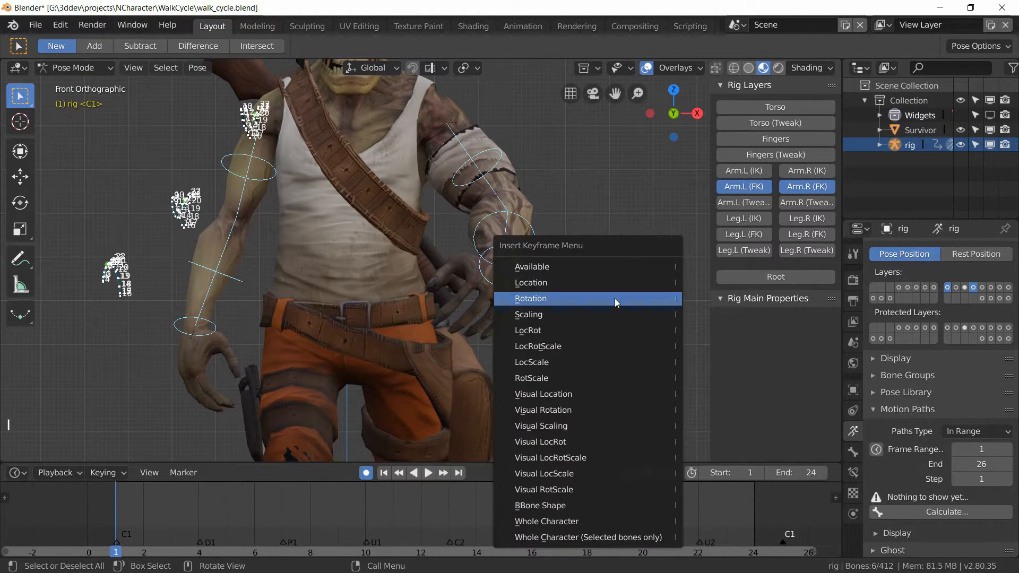
{"action": "left_click", "coordinate": [544, 300]}
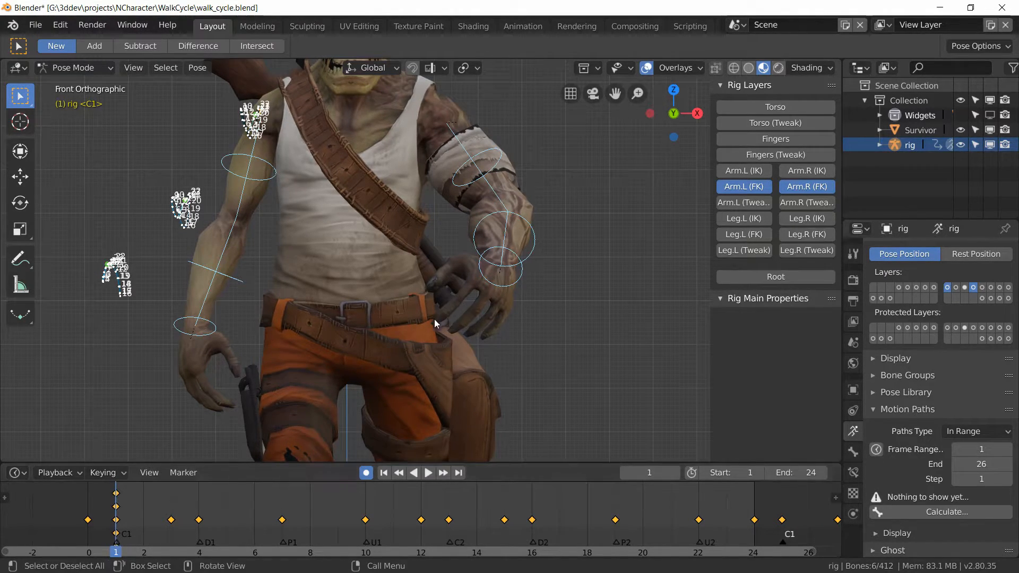
Copy the right arm's FK pose from frame 1 and paste it at frame 25
{"action": "key", "text": "alt+a"}
{"action": "key", "text": "b"}
{"action": "left_click_drag", "start_coordinate": [140, 133], "coordinate": [285, 388]}
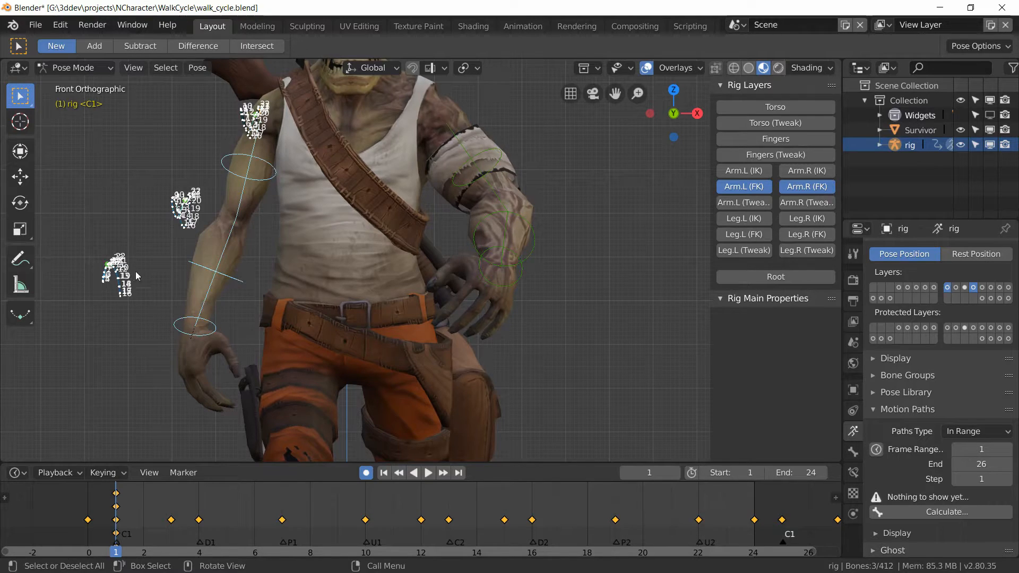
{"action": "key", "text": "ctrl+c"}
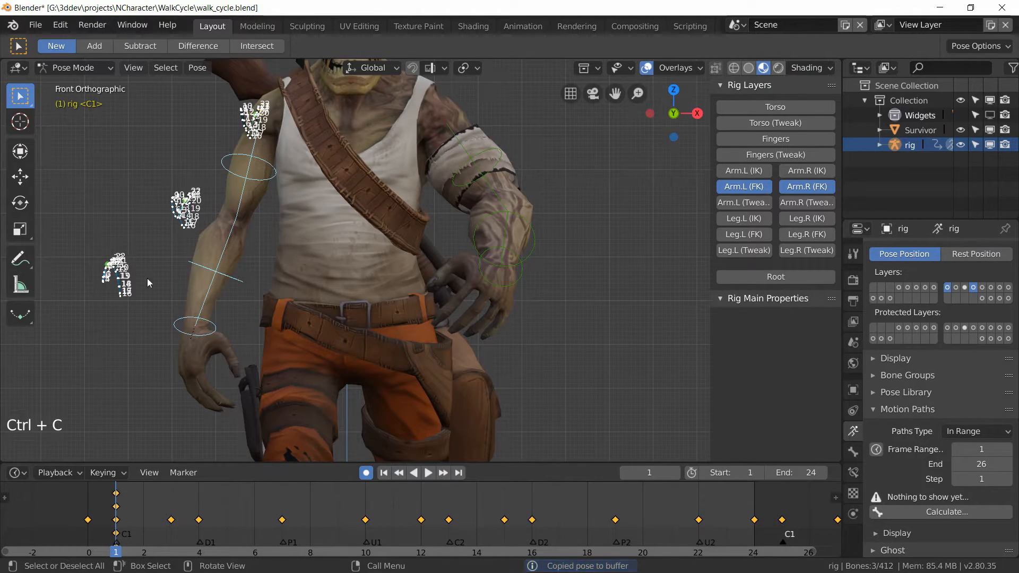
{"action": "right_click", "coordinate": [781, 506]}
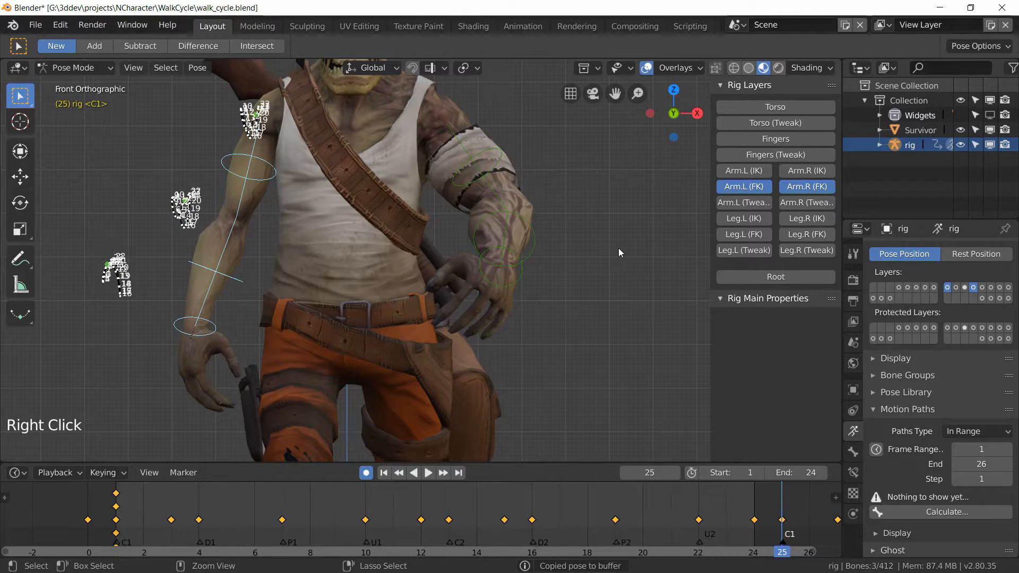
{"action": "key", "text": "ctrl+v"}
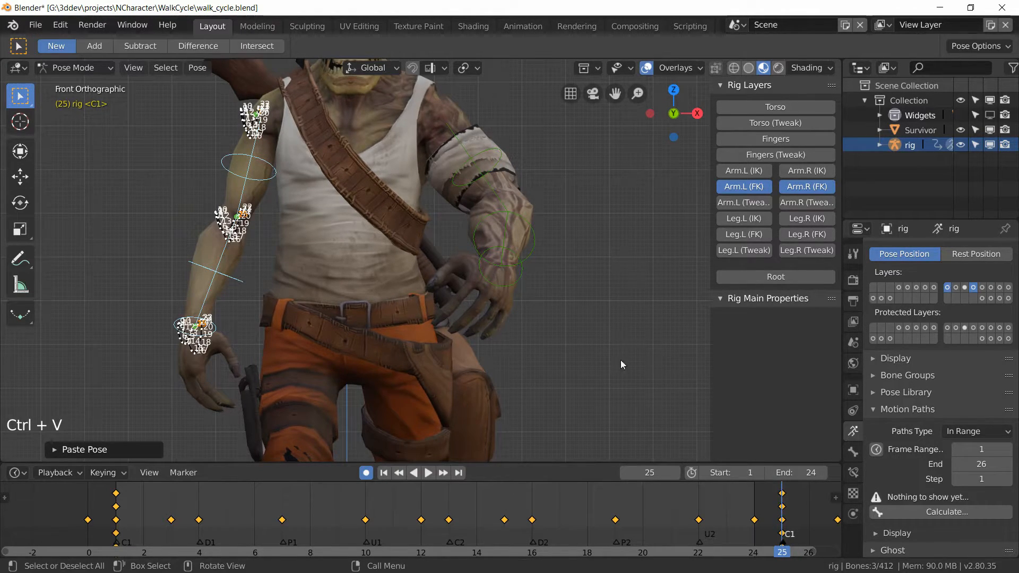
Rotate upper_arm_fk.R forward at frame 13 so the right arm swings ahead of the body, and save the file
{"action": "right_click", "coordinate": [451, 502]}
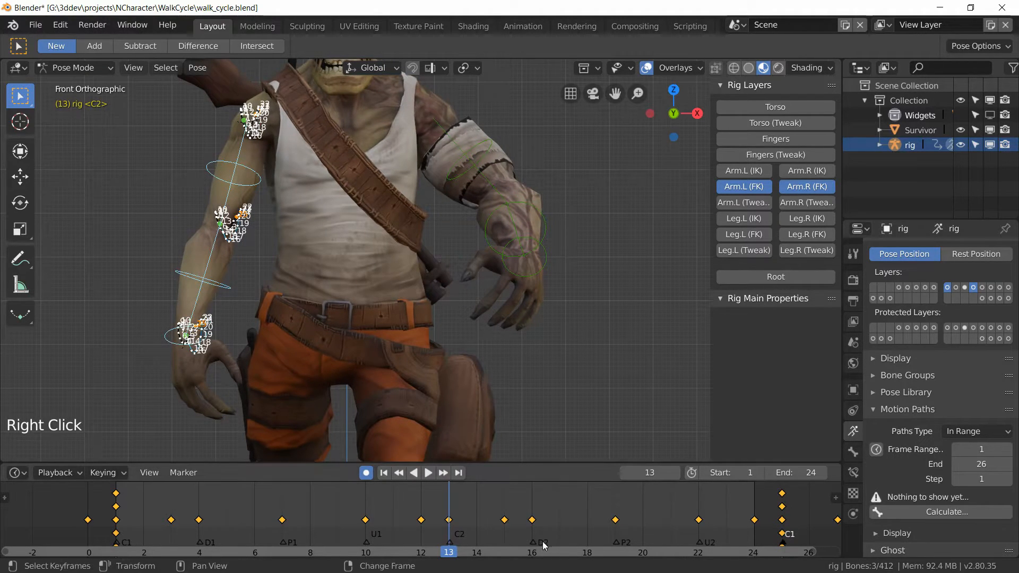
{"action": "key", "text": "ctrl+KP_3"}
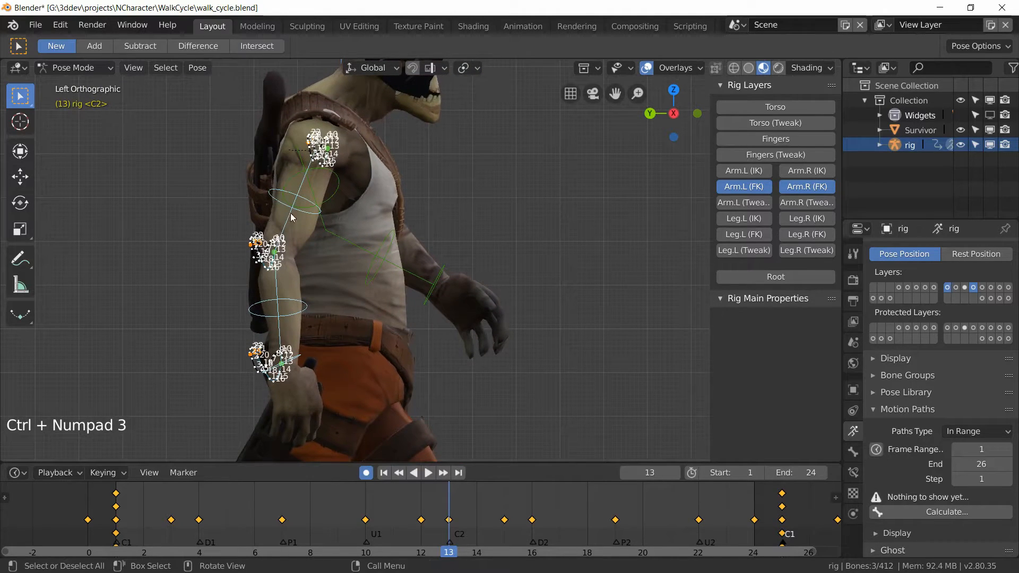
{"action": "left_click", "coordinate": [273, 205]}
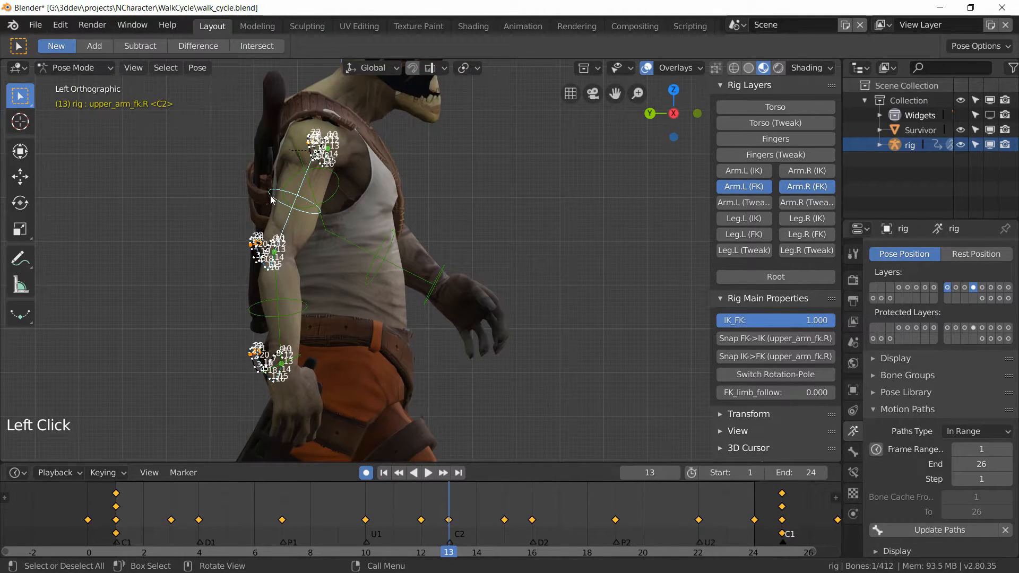
{"action": "key", "text": "r"}
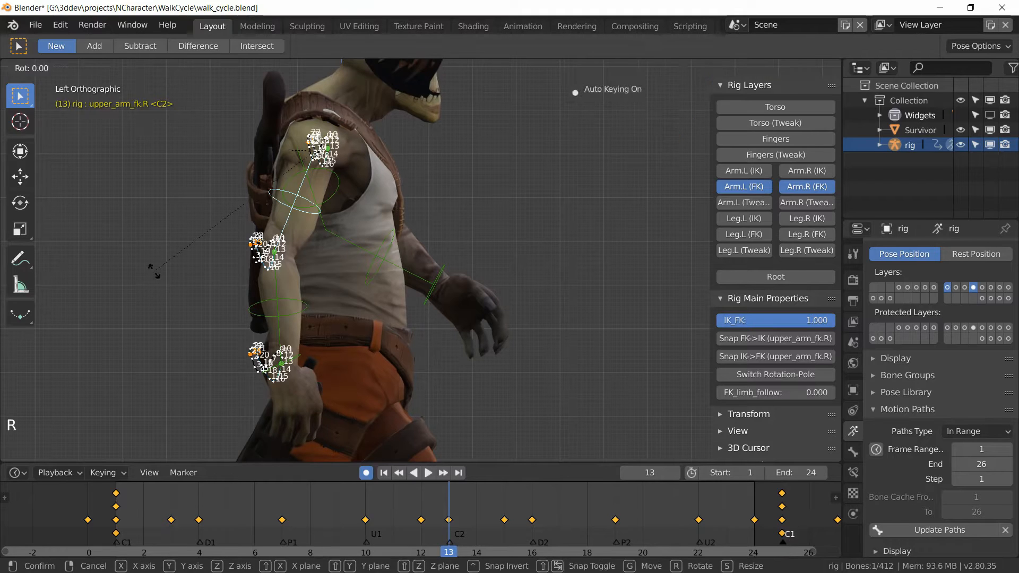
{"action": "left_click", "coordinate": [303, 265]}
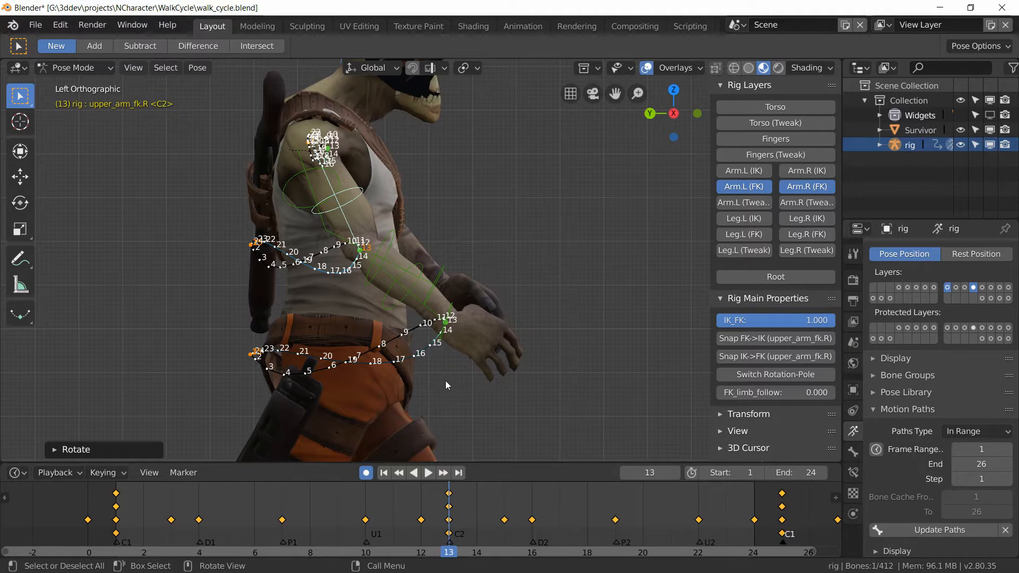
{"action": "middle_click_drag", "start_coordinate": [438, 382], "coordinate": [412, 352]}
{"action": "key", "text": "KP_3"}
{"action": "key", "text": "ctrl+KP_3"}
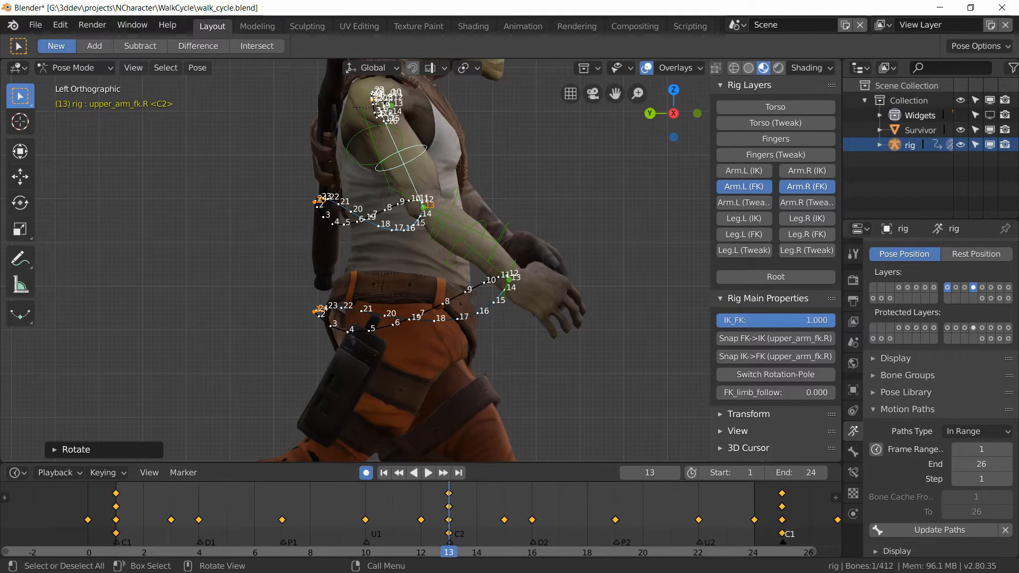
{"action": "key", "text": "ctrl+s"}
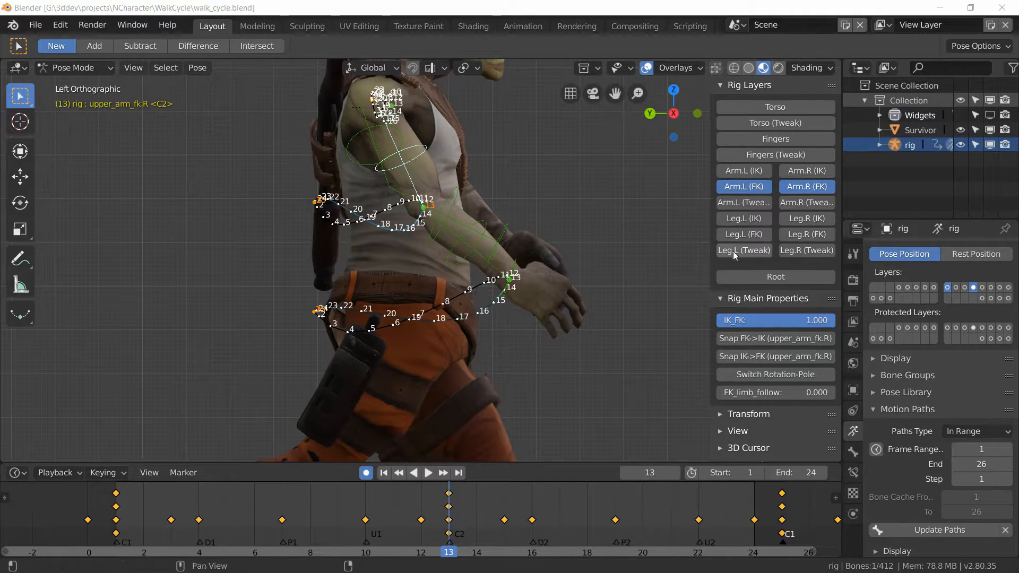
Hide the Arm.L (FK) rig layer, leaving only Arm.R (FK) shown
{"action": "left_click", "coordinate": [801, 186]}
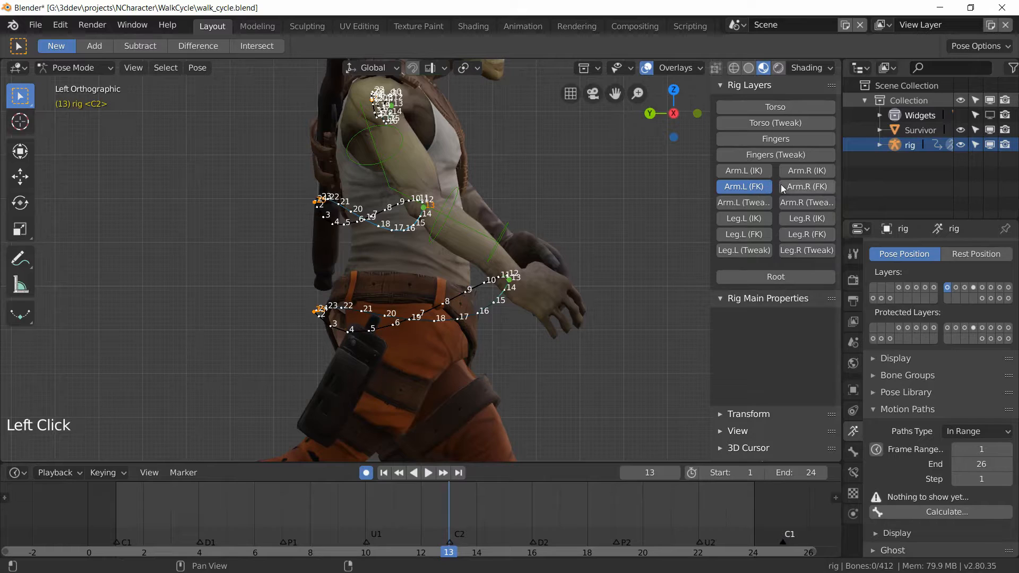
{"action": "left_click", "coordinate": [799, 189]}
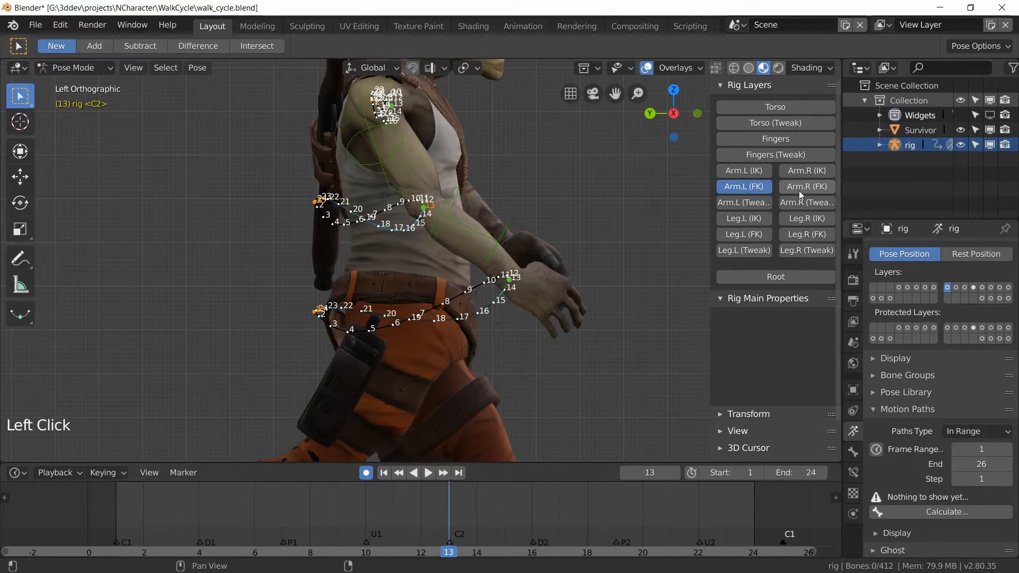
{"action": "left_click", "coordinate": [744, 187]}
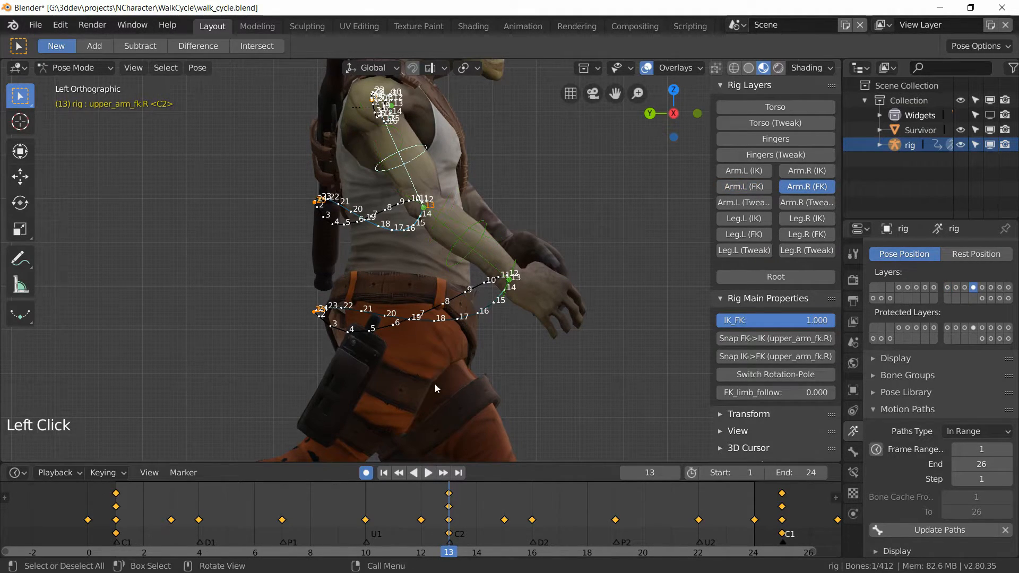
Insert a Rotation keyframe for forearm_fk.R at frame 13
{"action": "scroll", "coordinate": [434, 381], "scroll_direction": "up", "scroll_amount": 2}
{"action": "scroll", "coordinate": [446, 357], "scroll_direction": "up", "scroll_amount": 4}
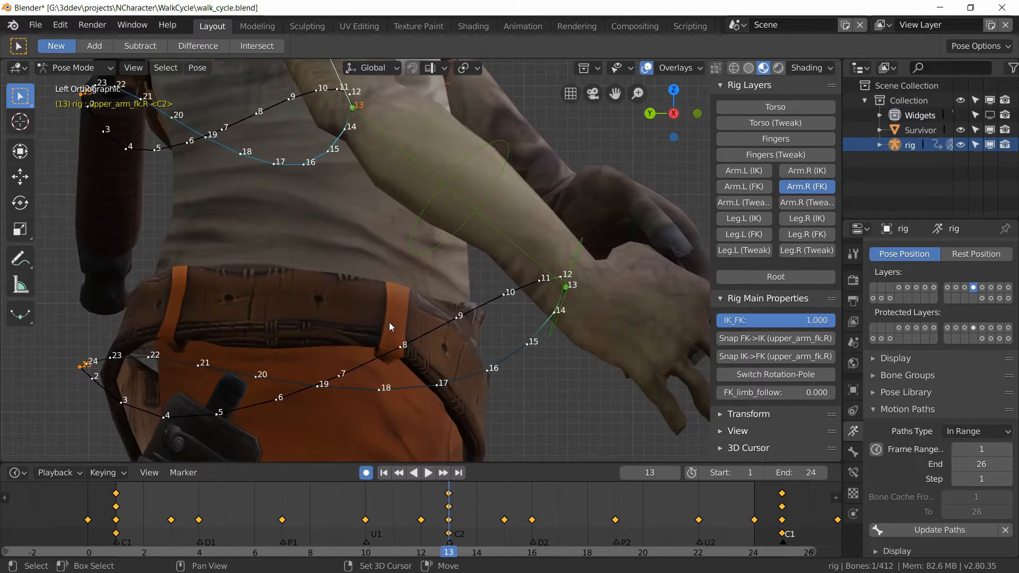
{"action": "left_click", "coordinate": [514, 171]}
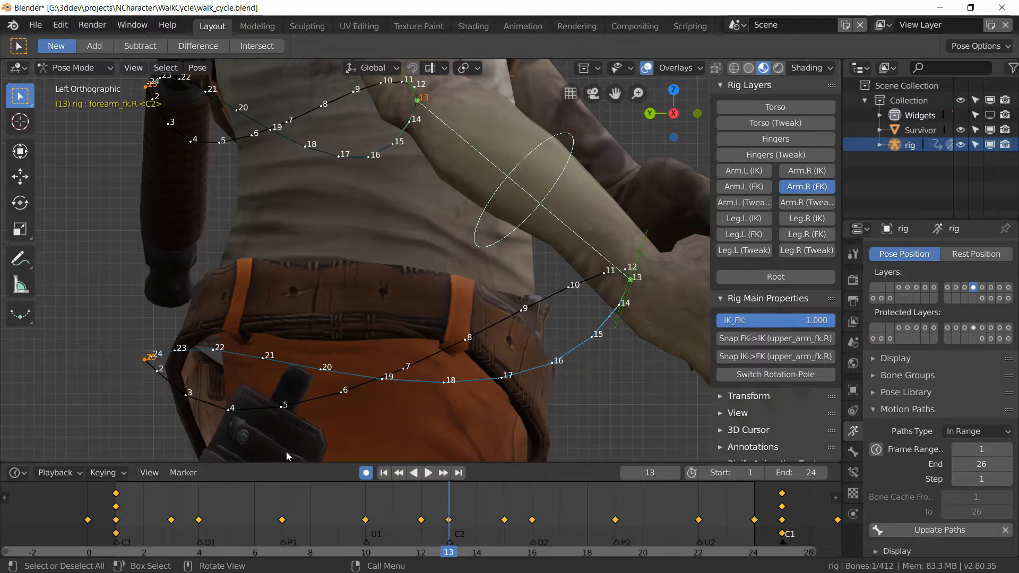
{"action": "right_click", "coordinate": [116, 509]}
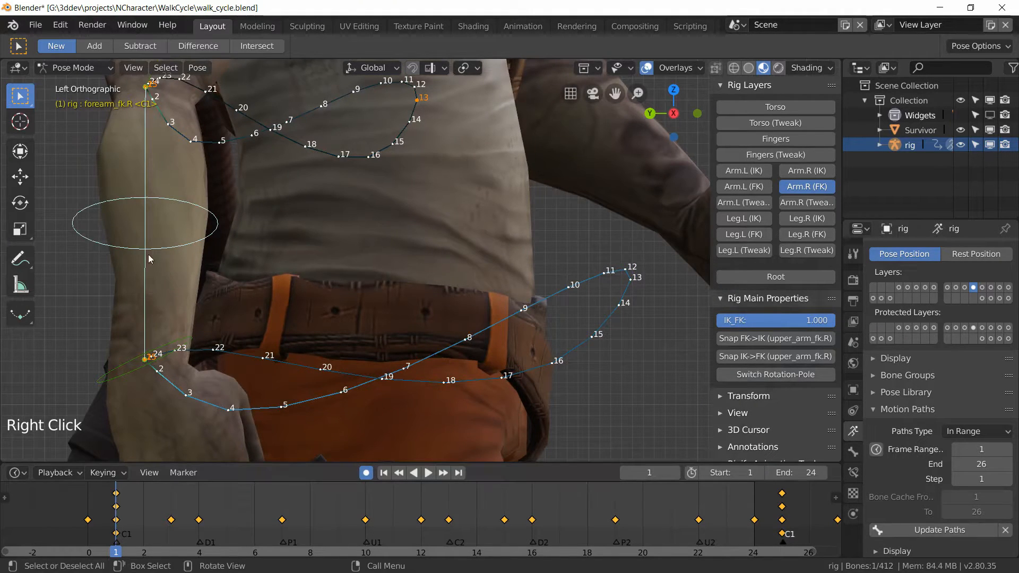
{"action": "right_click", "coordinate": [450, 526]}
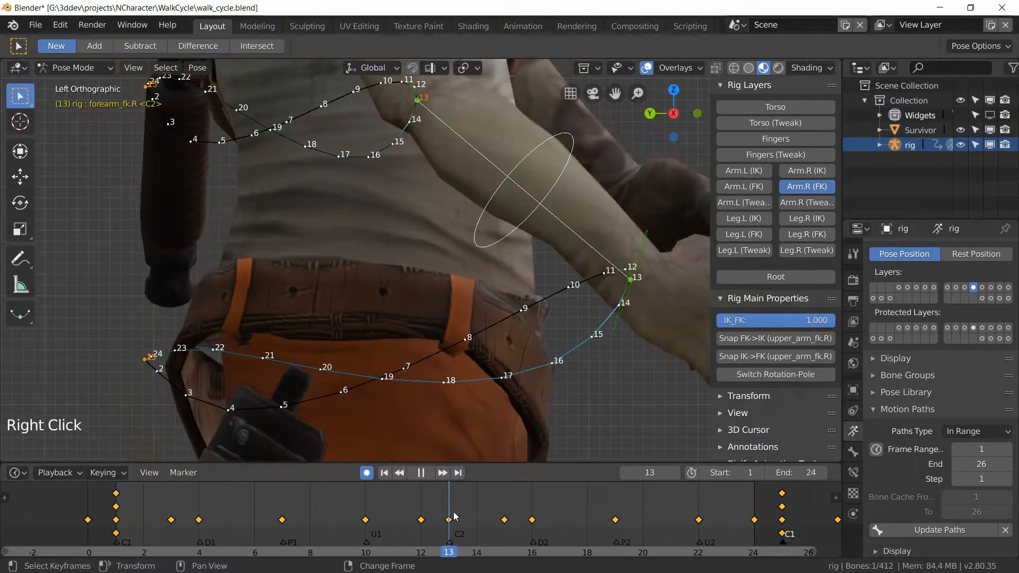
{"action": "key", "text": "i"}
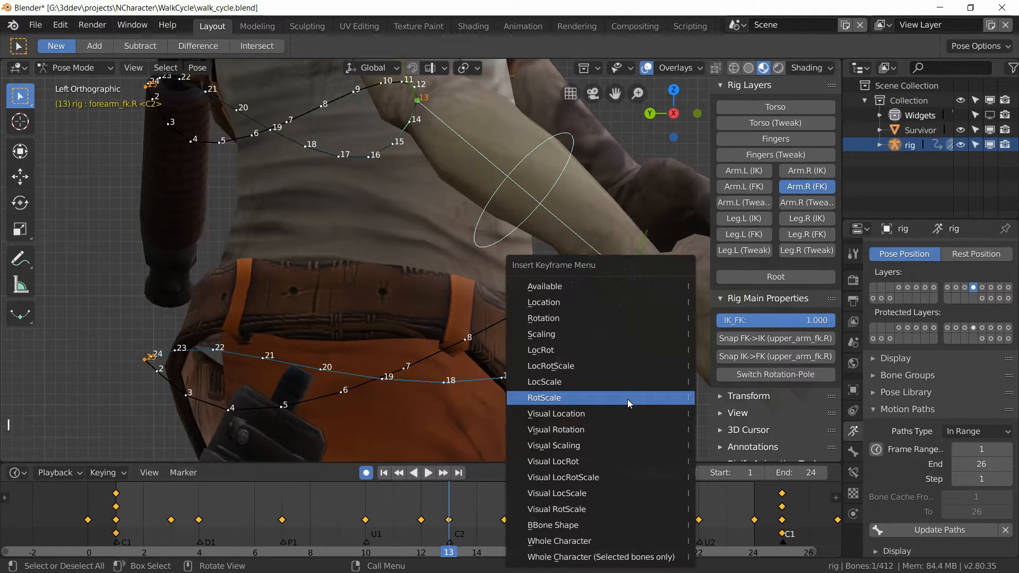
{"action": "left_click", "coordinate": [566, 317]}
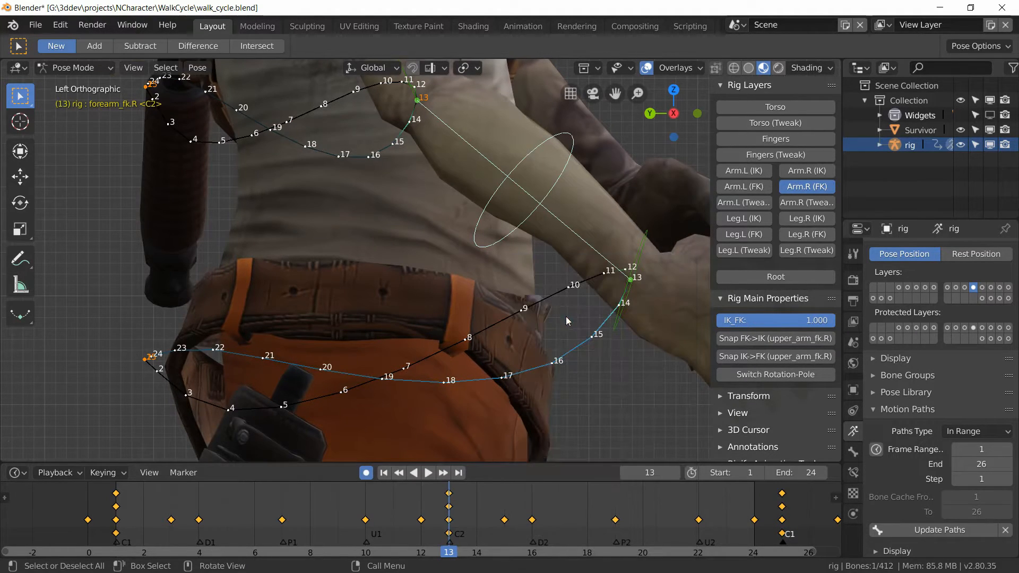
Insert Rotation keyframes for forearm_fk.R at passing frames 7 and 19, and update its motion paths
{"action": "right_click", "coordinate": [783, 510]}
{"action": "right_click_drag", "start_coordinate": [300, 508], "coordinate": [281, 510]}
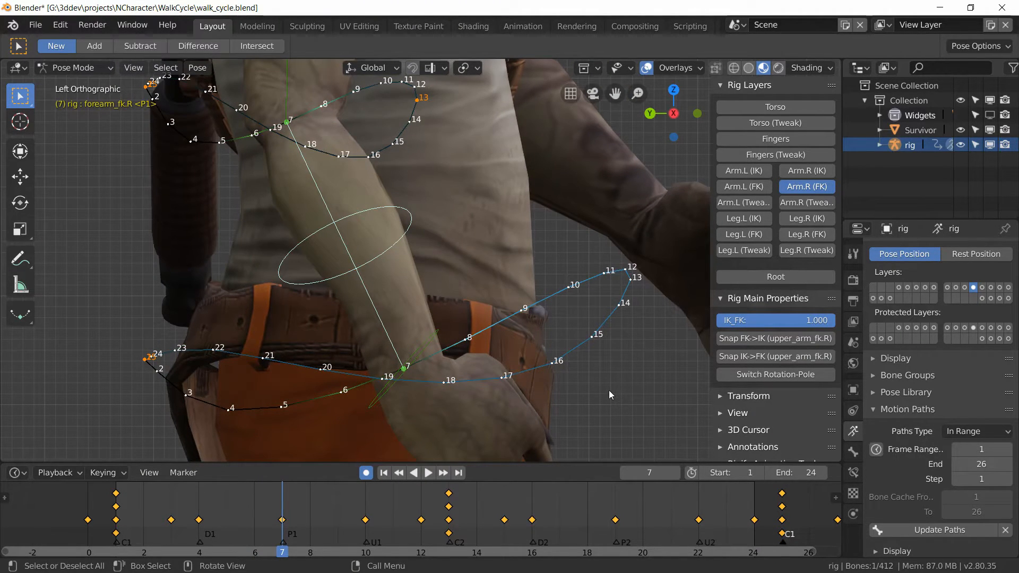
{"action": "key", "text": "i"}
{"action": "left_click", "coordinate": [552, 317]}
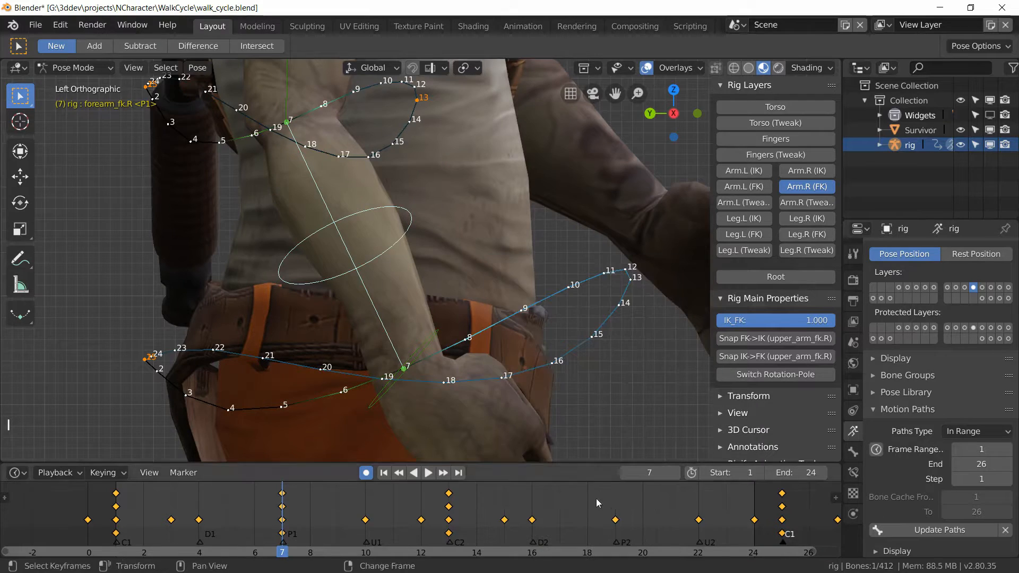
{"action": "right_click", "coordinate": [610, 497]}
{"action": "key", "text": "i"}
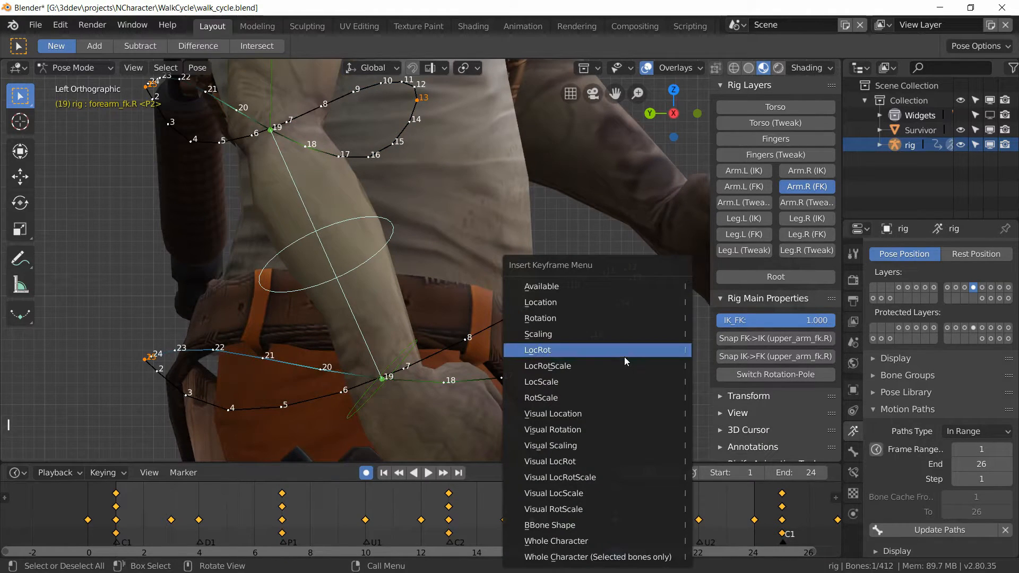
{"action": "left_click", "coordinate": [593, 318]}
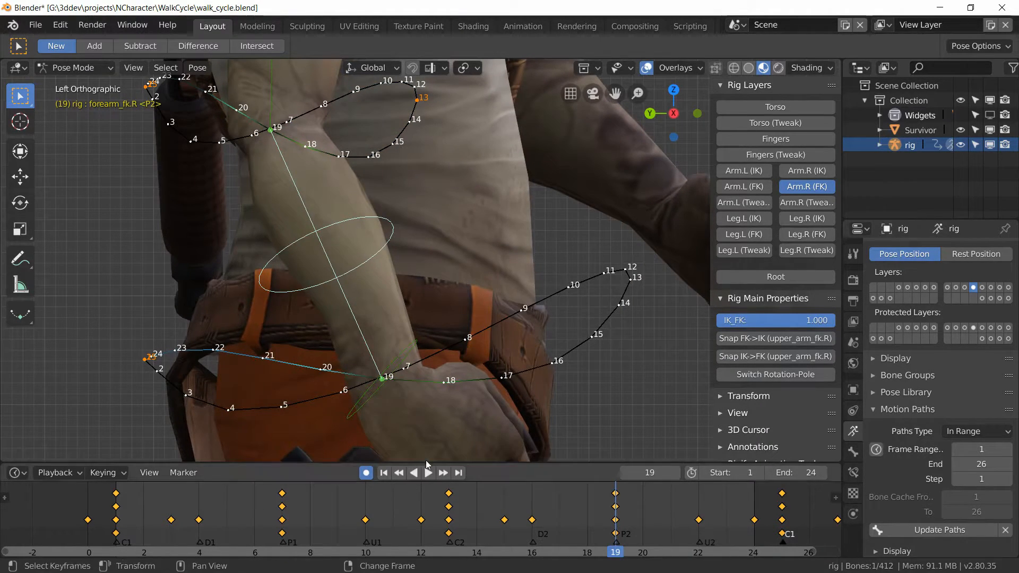
{"action": "left_click", "coordinate": [907, 529]}
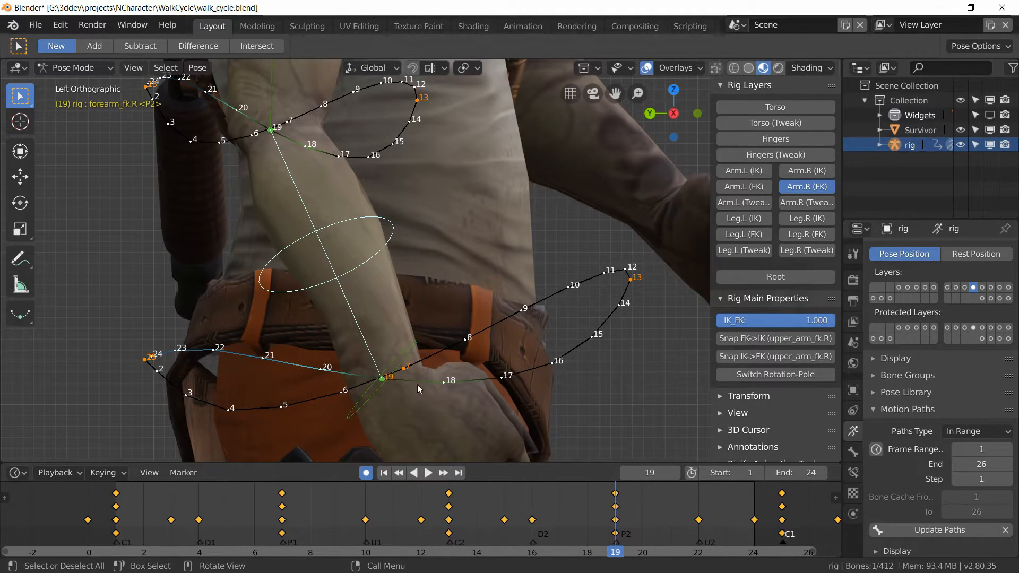
Insert Rotation keyframes for forearm_fk.R at frame 4 (D1) and frame 10 (U1)
{"action": "right_click", "coordinate": [633, 512]}
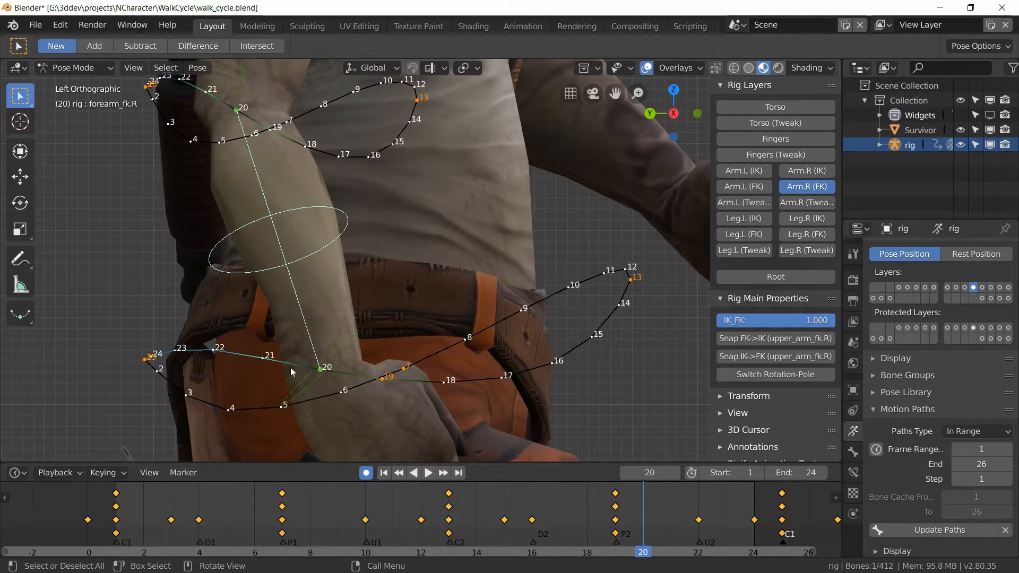
{"action": "right_click_drag", "start_coordinate": [622, 504], "coordinate": [643, 507]}
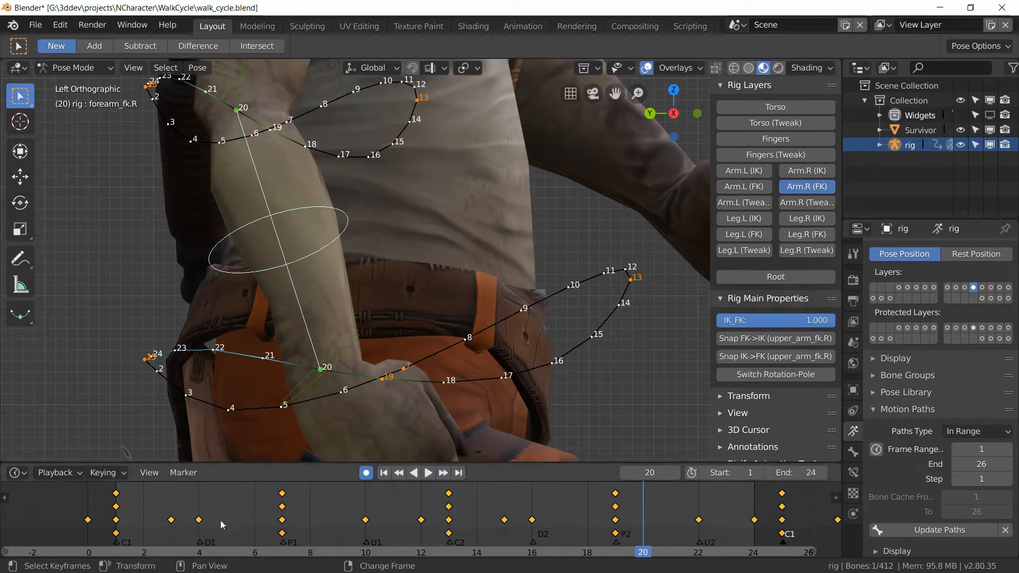
{"action": "right_click_drag", "start_coordinate": [117, 509], "coordinate": [206, 511]}
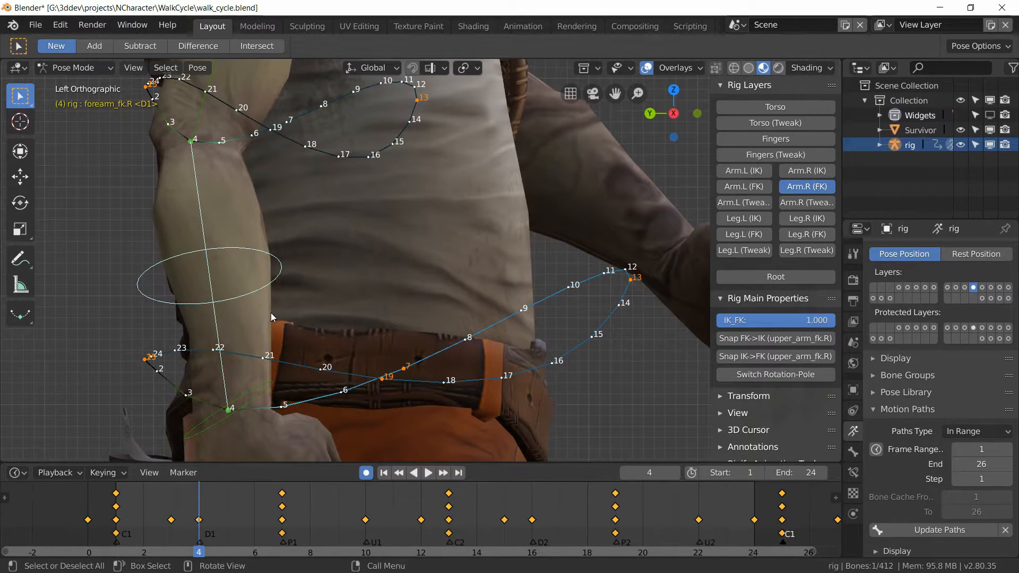
{"action": "key", "text": "i"}
{"action": "left_click", "coordinate": [240, 317]}
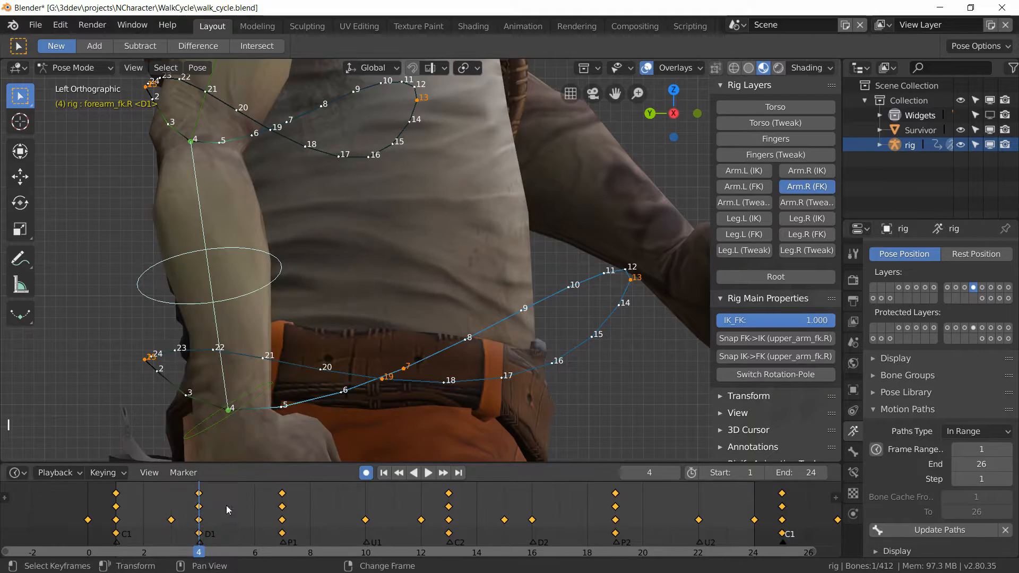
{"action": "right_click", "coordinate": [379, 518]}
{"action": "key", "text": "i"}
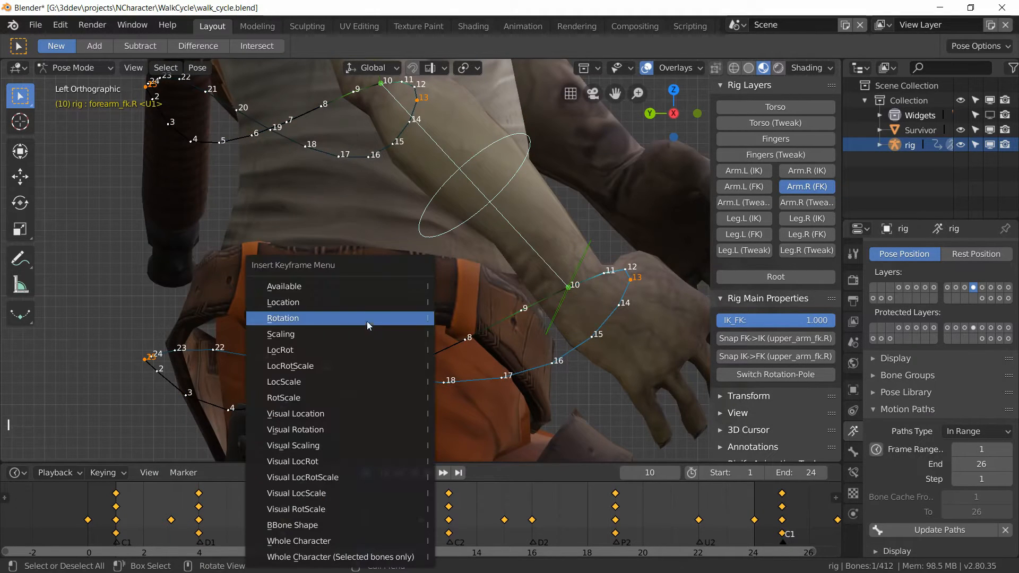
{"action": "left_click", "coordinate": [305, 318]}
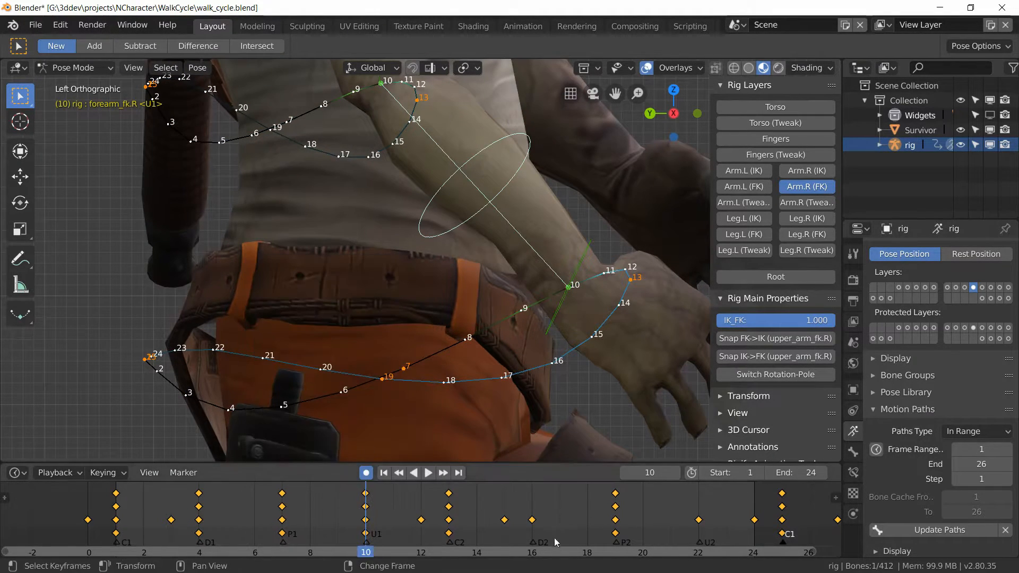
Insert Rotation keyframes for forearm_fk.R at frame 16 (D2) and frame 22 (U2), and update the motion paths
{"action": "right_click", "coordinate": [536, 504]}
{"action": "key", "text": "i"}
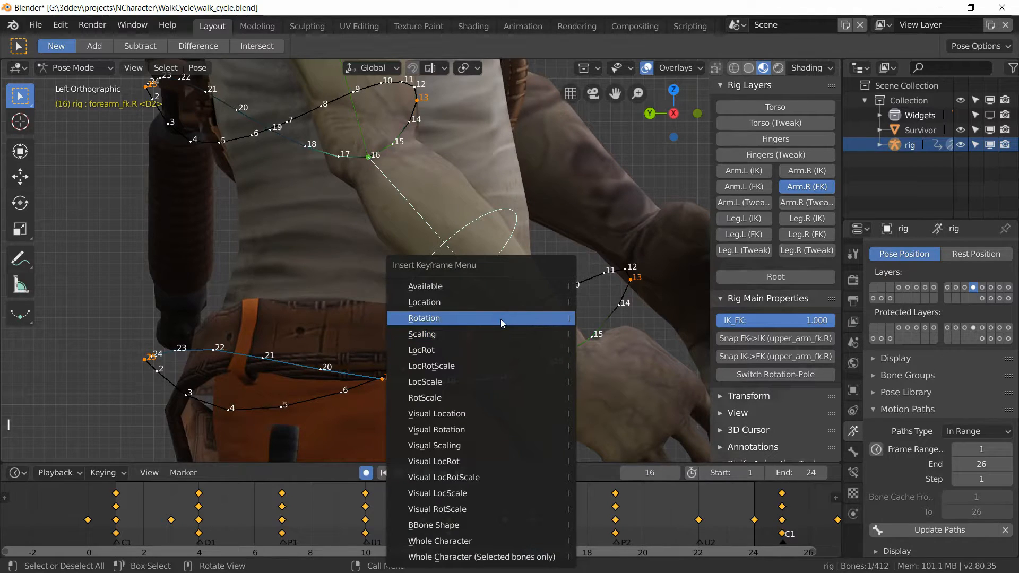
{"action": "left_click", "coordinate": [501, 320]}
{"action": "right_click", "coordinate": [700, 529]}
{"action": "key", "text": "i"}
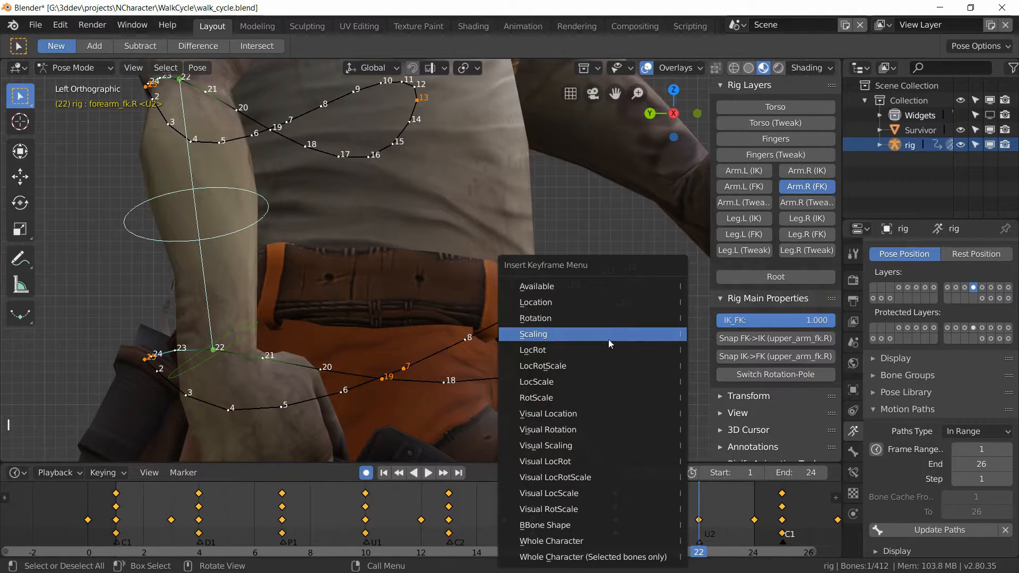
{"action": "left_click", "coordinate": [585, 318]}
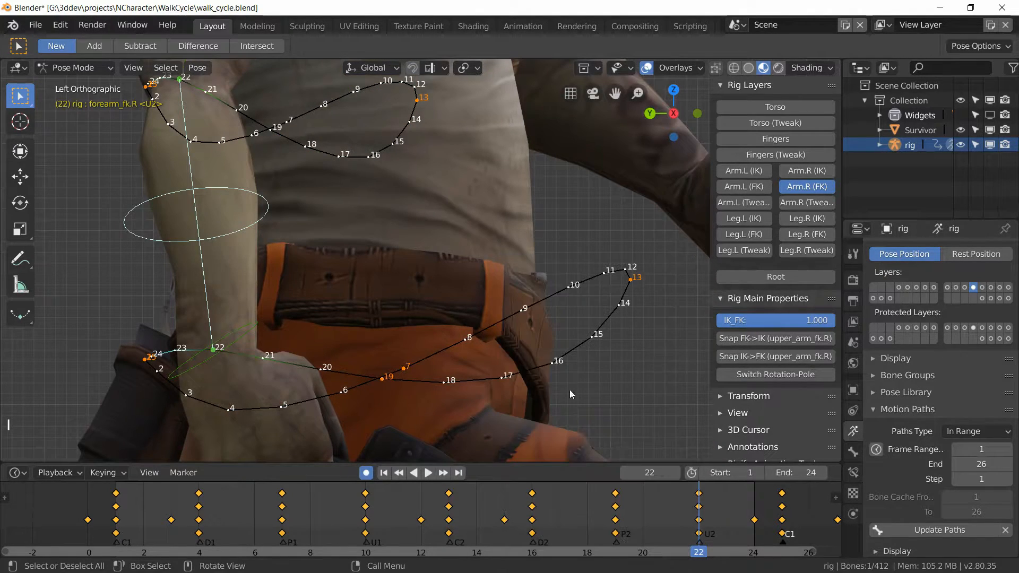
{"action": "left_click", "coordinate": [919, 533]}
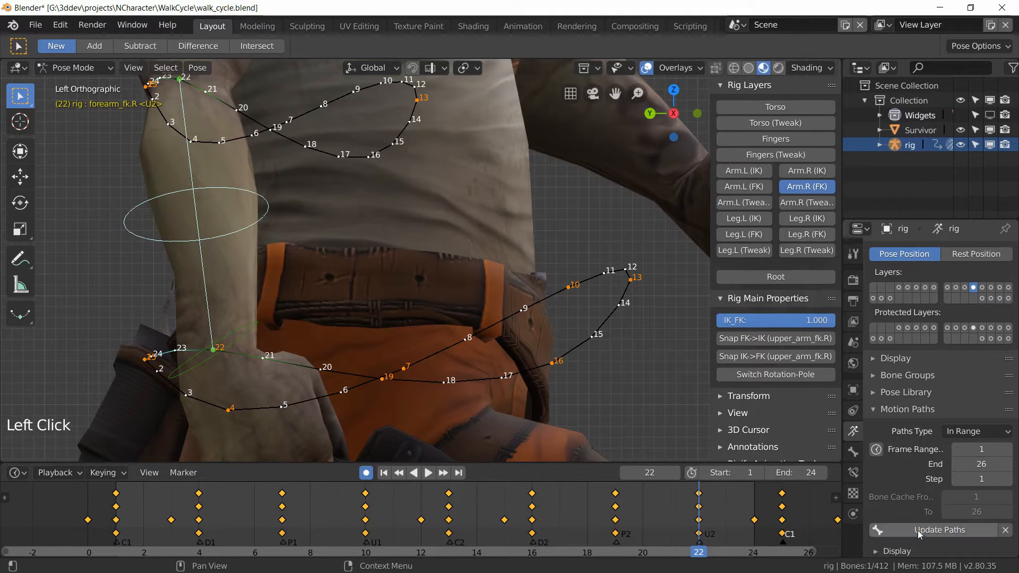
Save the file and rotate forearm_fk.R slightly forward at frame 10 (U1) to widen the wrist's motion arc
{"action": "right_click", "coordinate": [403, 512]}
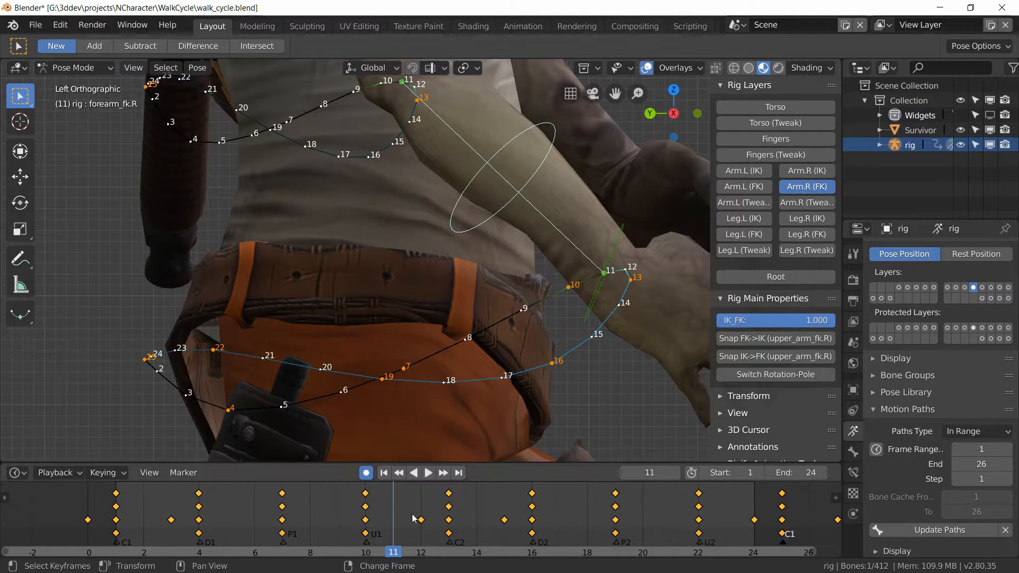
{"action": "right_click", "coordinate": [375, 514]}
{"action": "key", "text": "ctrl+s"}
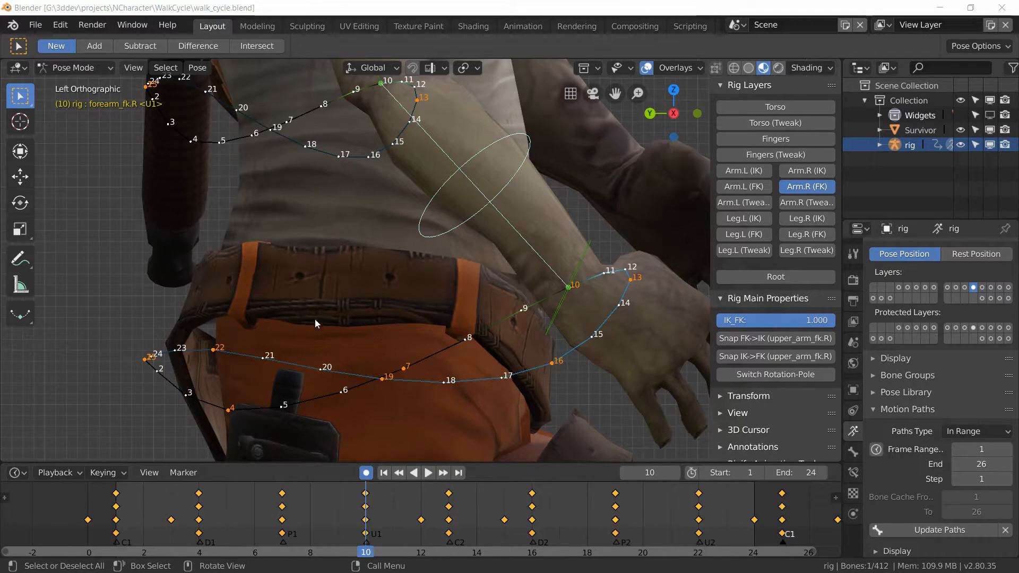
{"action": "left_click", "coordinate": [470, 185]}
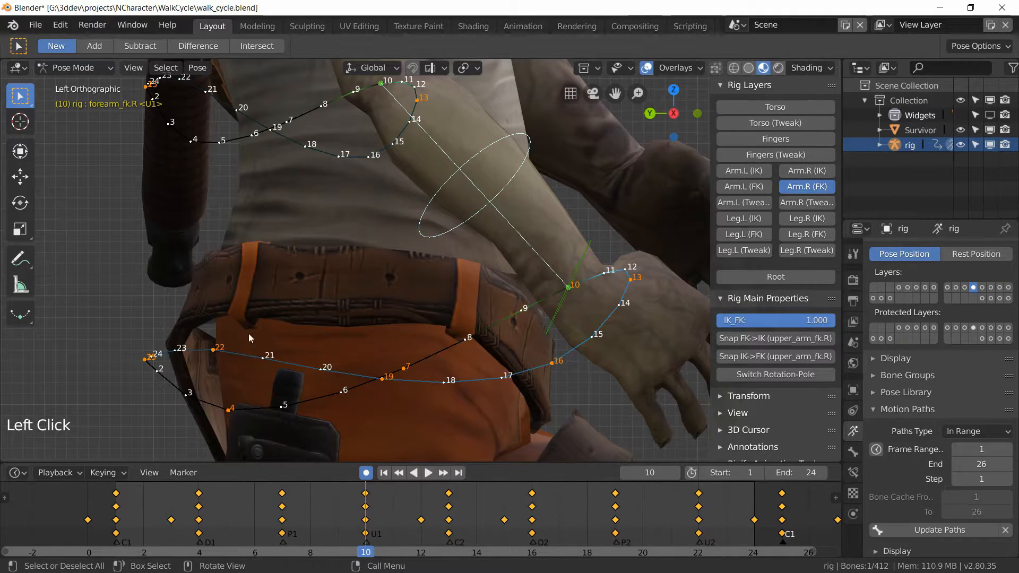
{"action": "key", "text": "r"}
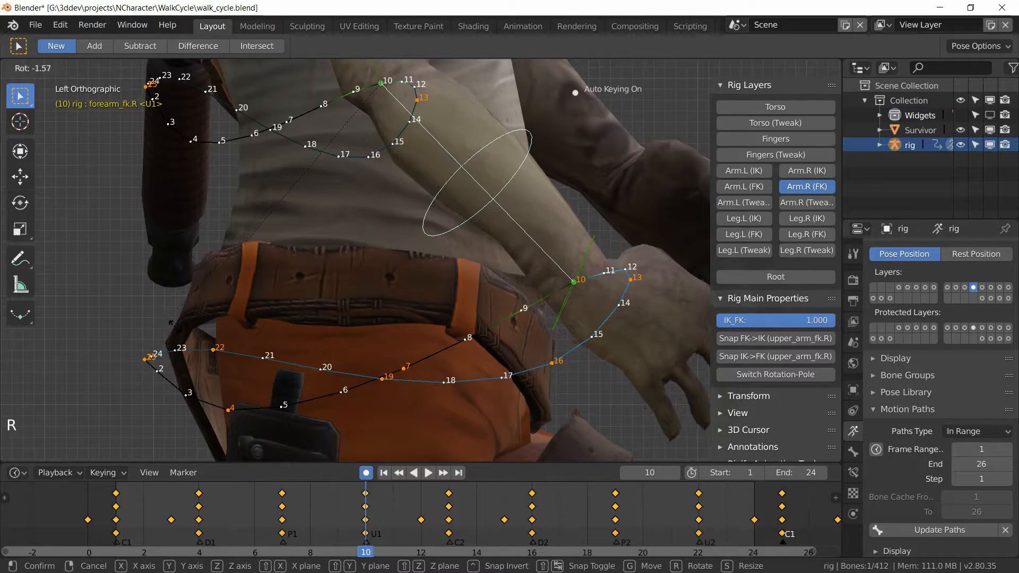
{"action": "left_click", "coordinate": [182, 328]}
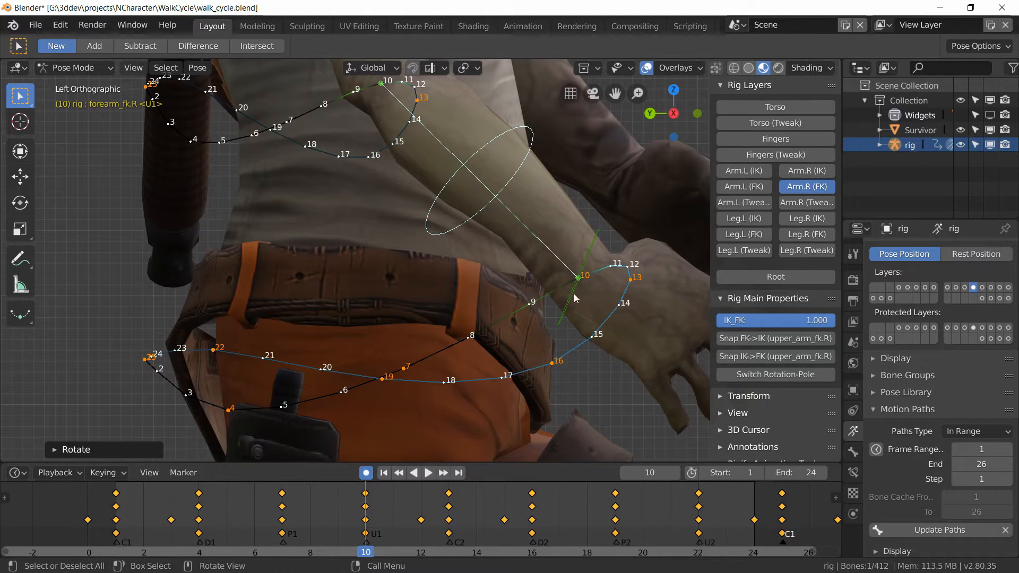
Rotate forearm_fk.R forward at frame 16 (D2) to round the wrist arc, and save the file
{"action": "right_click_drag", "start_coordinate": [377, 529], "coordinate": [530, 528]}
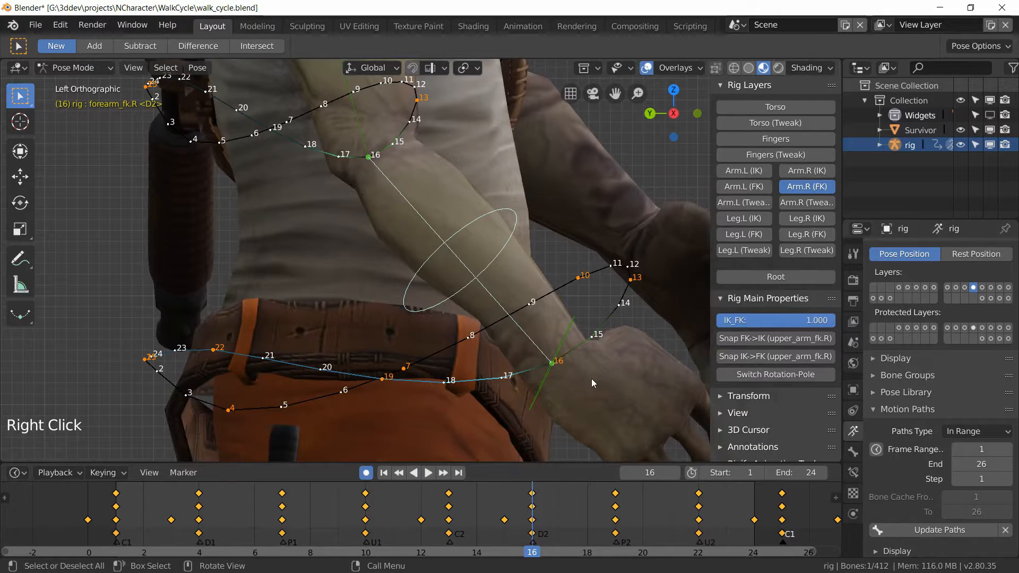
{"action": "key", "text": "r"}
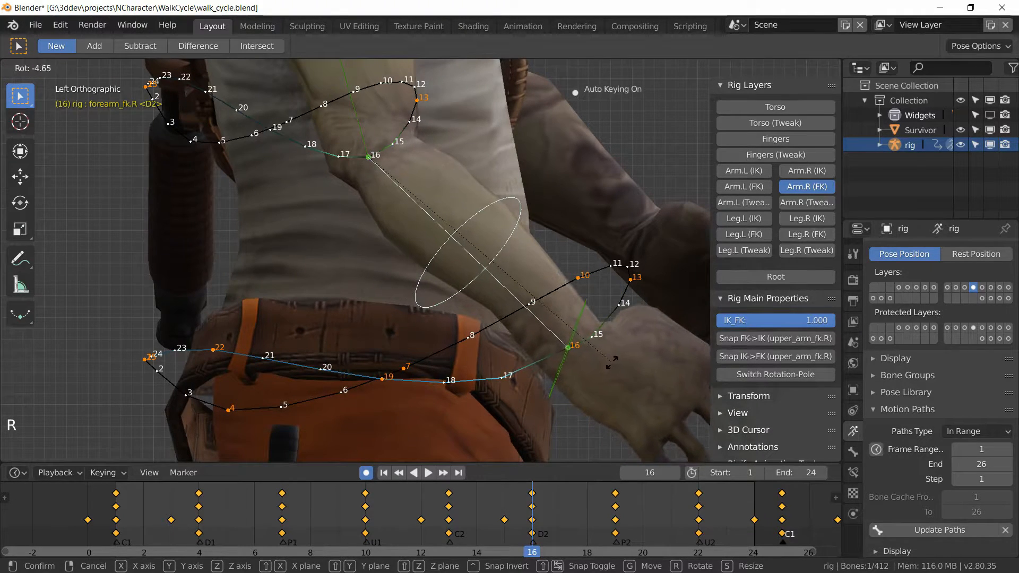
{"action": "left_click", "coordinate": [617, 359]}
{"action": "key", "text": "r"}
{"action": "left_click", "coordinate": [568, 356]}
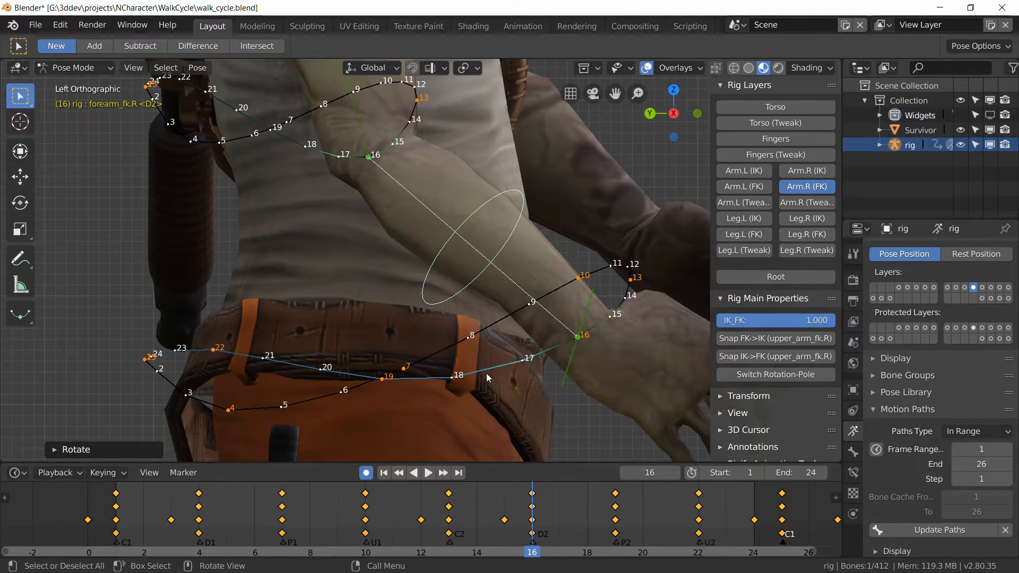
{"action": "key", "text": "ctrl+s"}
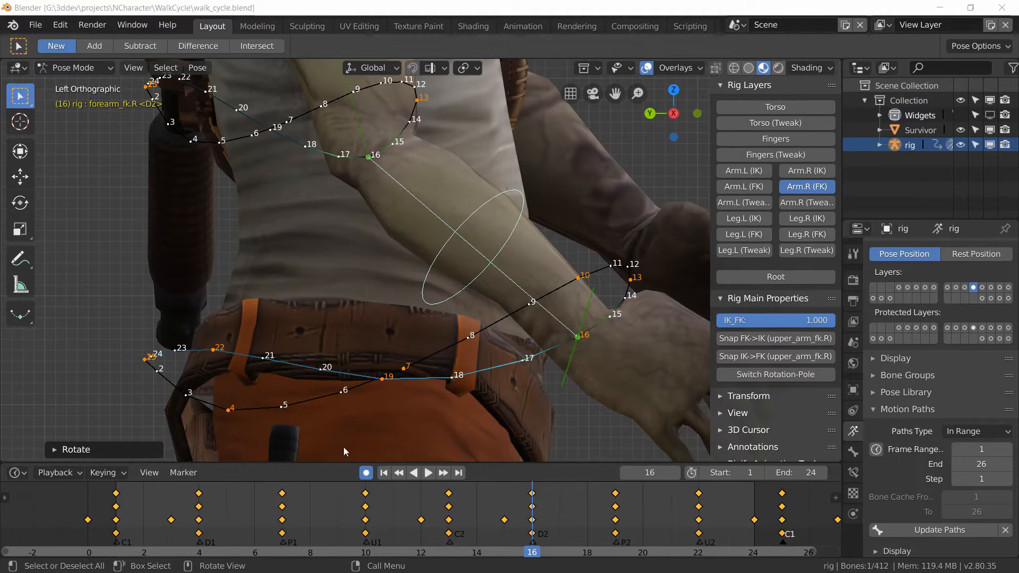
Rotate forearm_fk.R slightly backward at frame 22 (U2) to smooth the rear of the wrist arc
{"action": "right_click", "coordinate": [699, 508]}
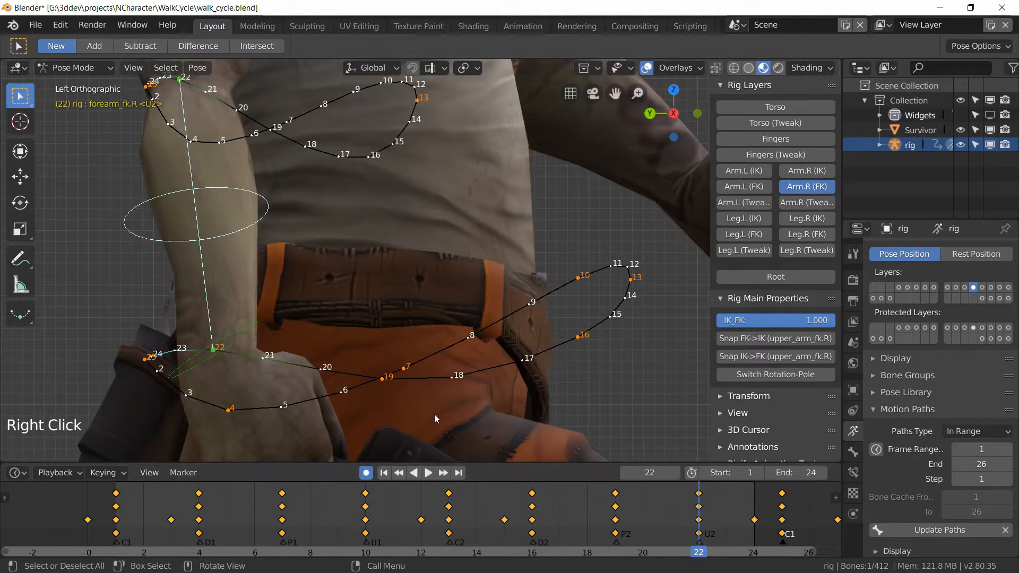
{"action": "key", "text": "r"}
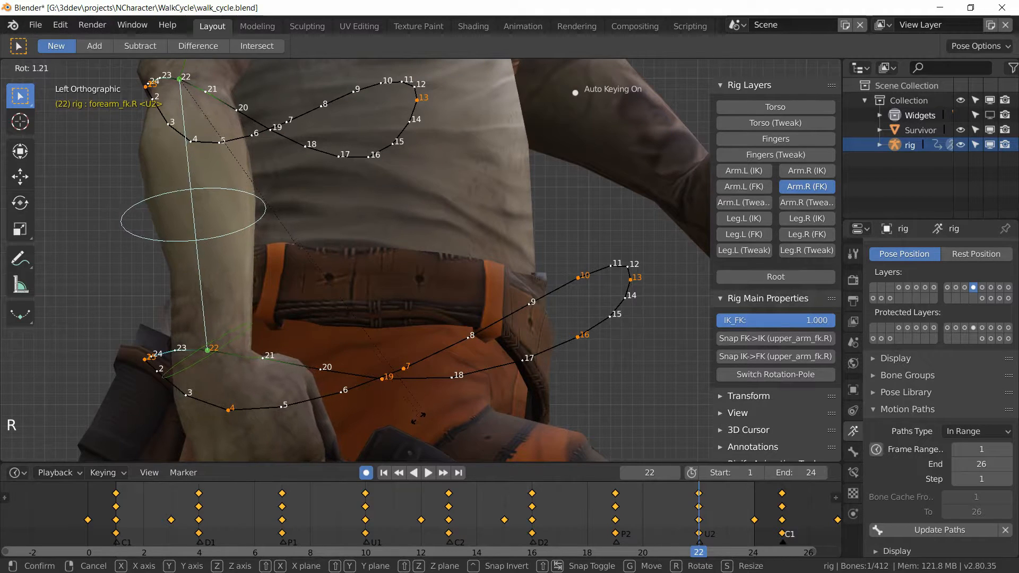
{"action": "left_click", "coordinate": [410, 418]}
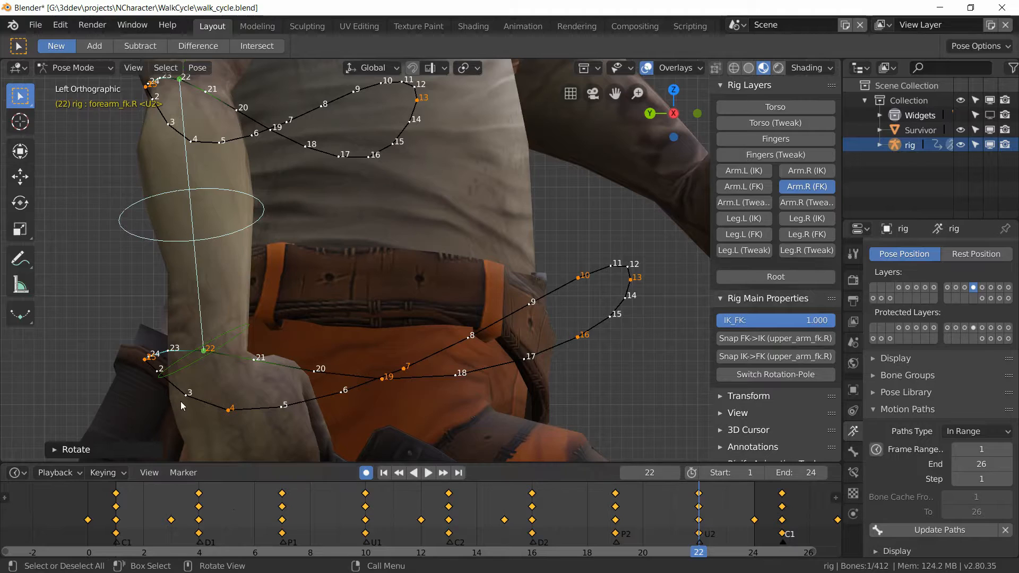
Rotate forearm_fk.R backward at frame 4 (D1) until the forearm hangs about vertical, and play back the walk cycle
{"action": "mouse_move", "coordinate": [207, 508]}
{"action": "right_mouse_down"}
{"action": "mouse_move", "coordinate": [226, 508]}
{"action": "mouse_move", "coordinate": [200, 508]}
{"action": "right_mouse_up"}
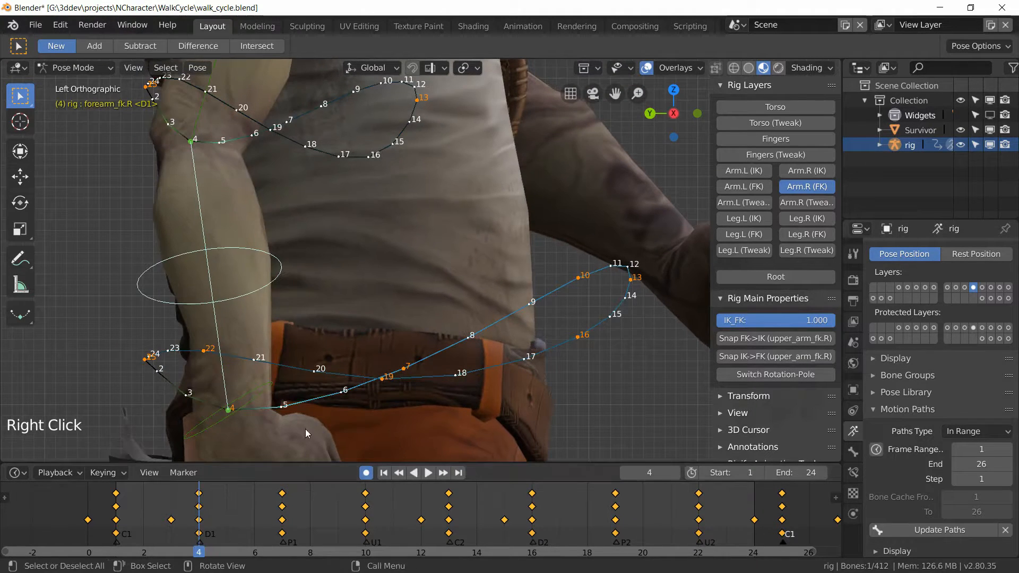
{"action": "key", "text": "r"}
{"action": "left_click", "coordinate": [265, 422]}
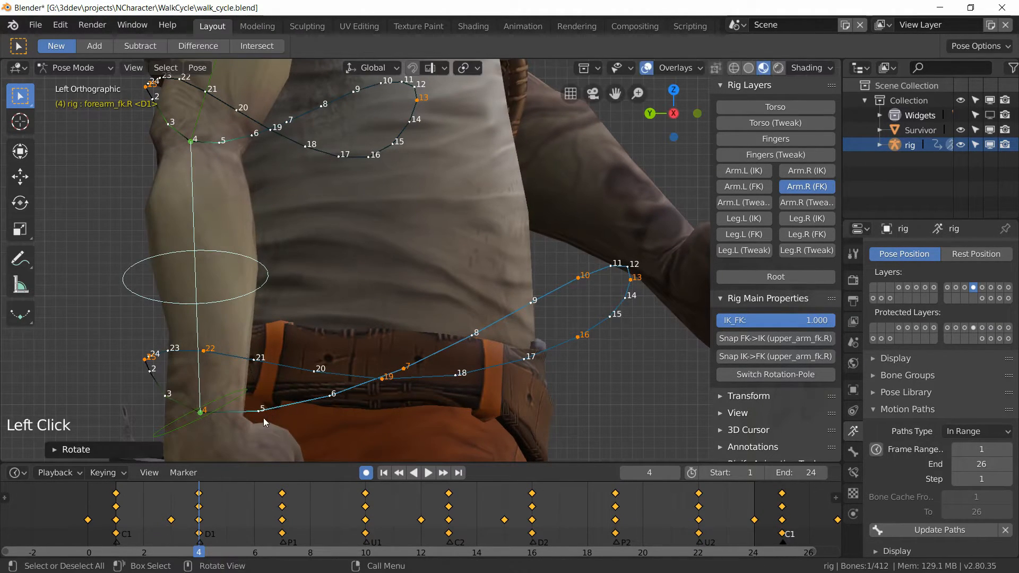
{"action": "key", "text": "r"}
{"action": "left_click", "coordinate": [254, 422]}
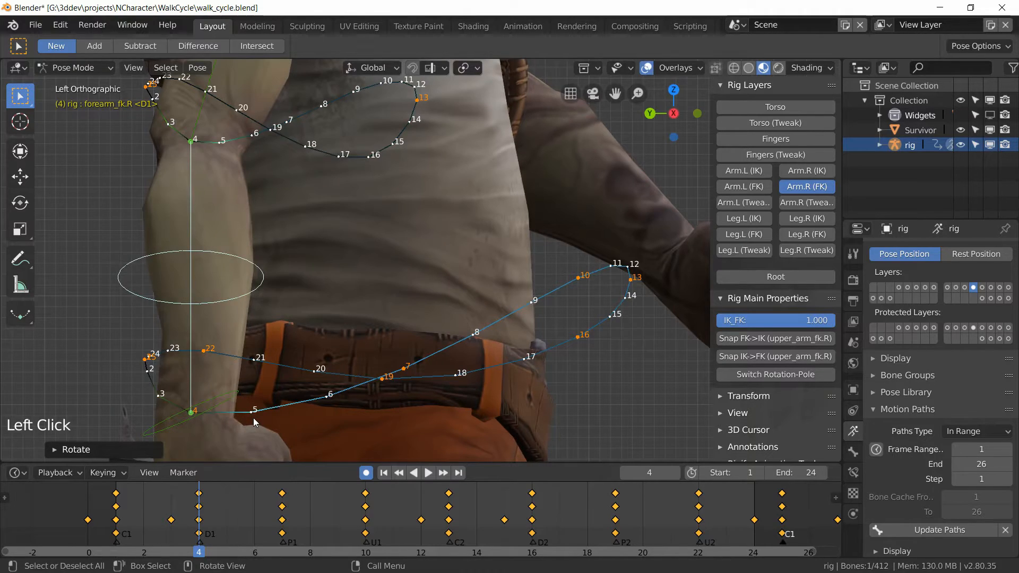
{"action": "key", "text": "space"}
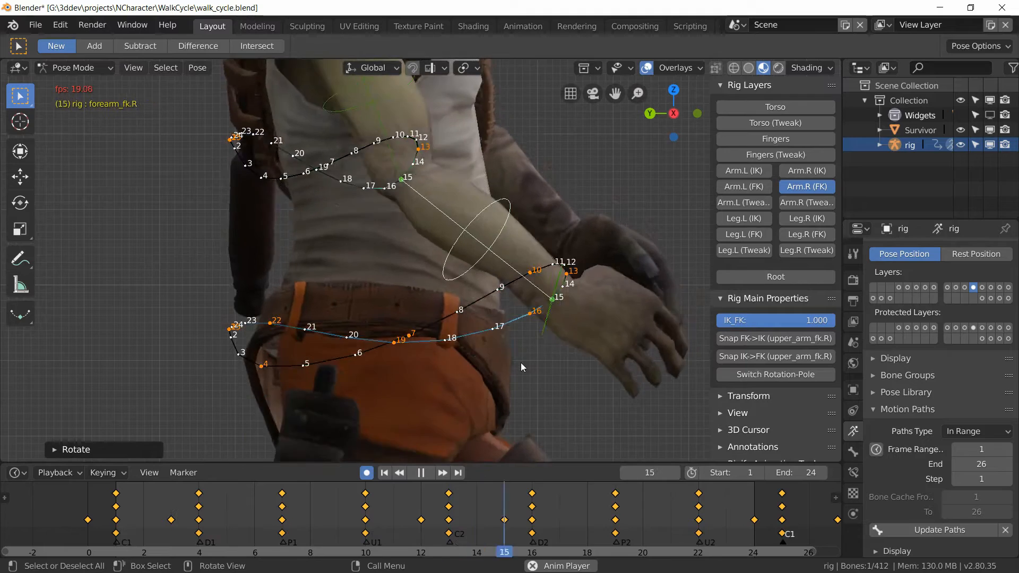
{"action": "key", "text": "space"}
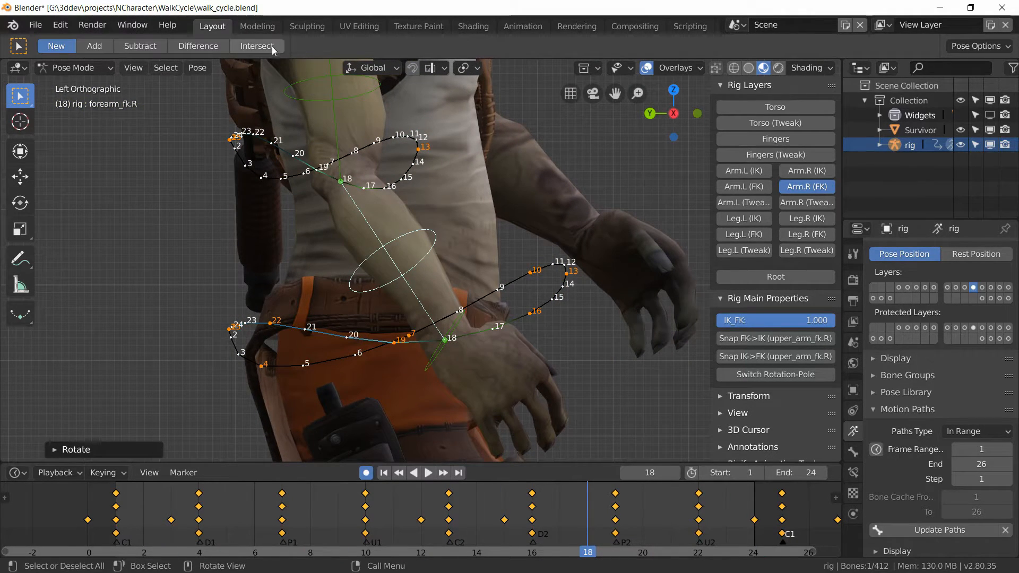
In the Animation workspace's Graph Editor, delete forearm_fk.R's X Euler Rotation keyframe at frame 7 (P1)
{"action": "left_click", "coordinate": [527, 29]}
{"action": "middle_click_drag", "start_coordinate": [539, 365], "coordinate": [517, 327]}
{"action": "scroll", "coordinate": [501, 349], "scroll_direction": "up", "scroll_amount": 2}
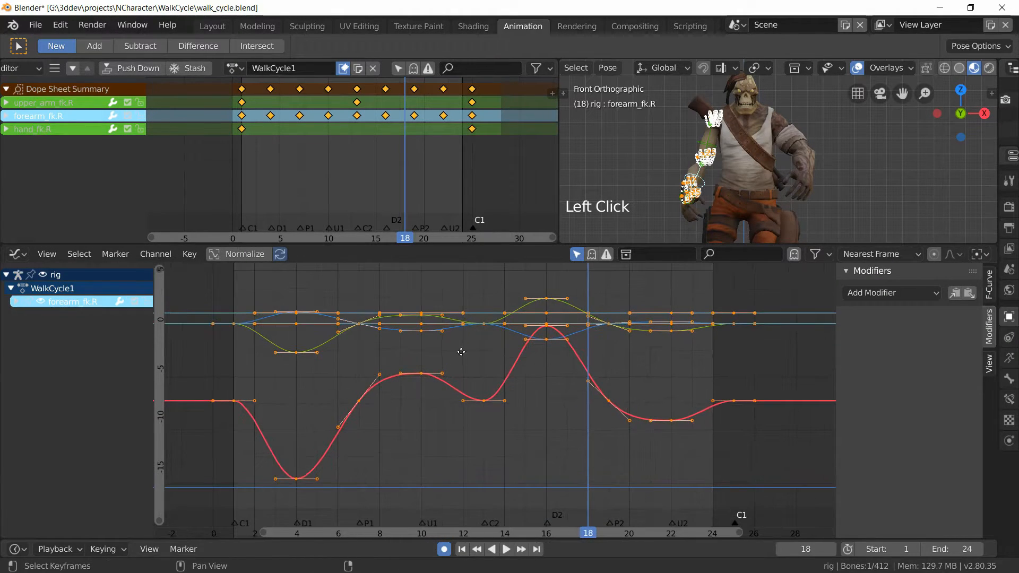
{"action": "middle_click_drag", "start_coordinate": [461, 352], "coordinate": [470, 359]}
{"action": "scroll", "coordinate": [512, 381], "scroll_direction": "up", "scroll_amount": 1}
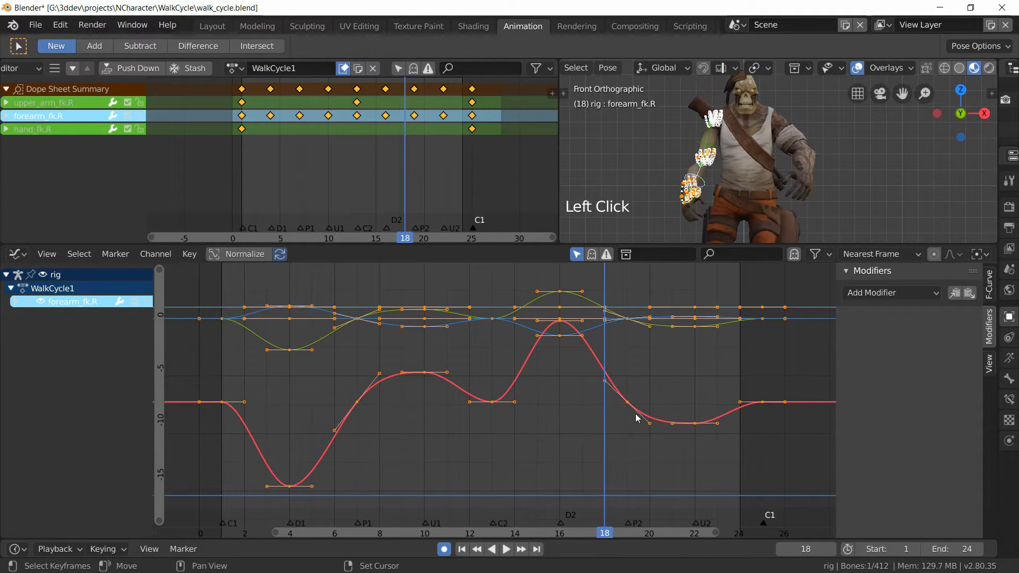
{"action": "left_click", "coordinate": [359, 402]}
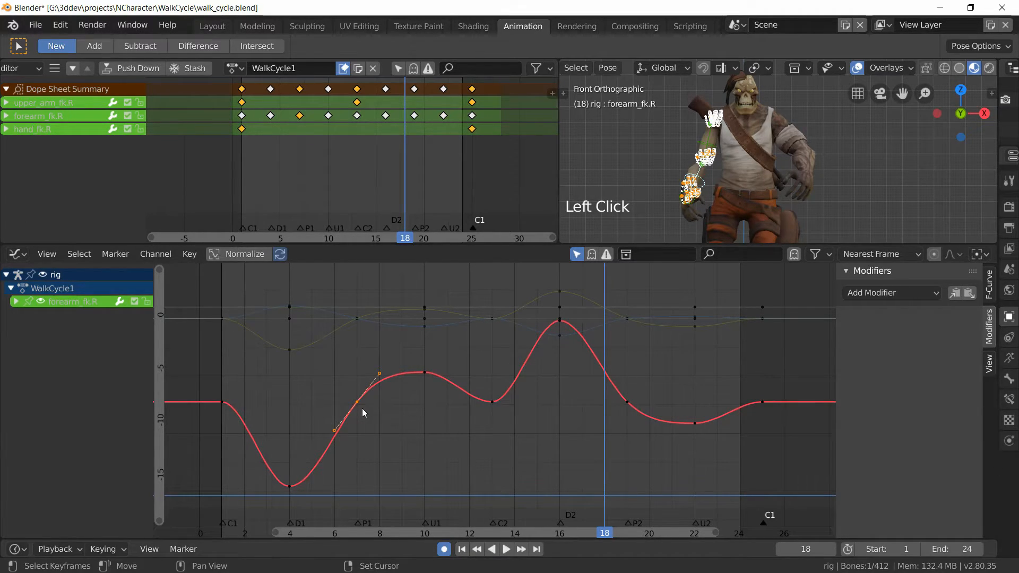
{"action": "key", "text": "x"}
{"action": "left_click", "coordinate": [387, 400]}
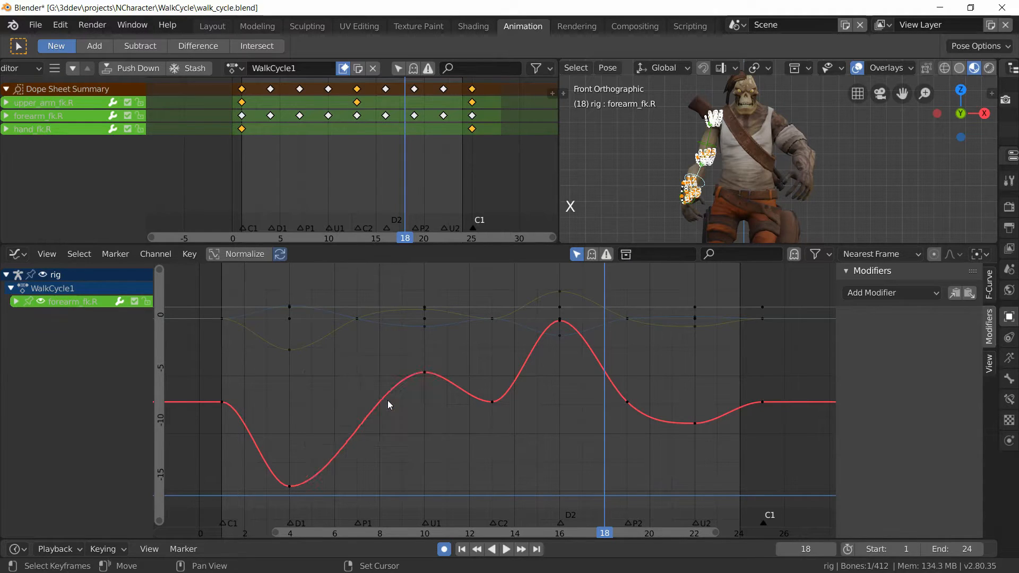
Delete forearm_fk.R's X Euler Rotation keyframe at frame 19 (P2)
{"action": "left_click", "coordinate": [635, 407]}
{"action": "left_click", "coordinate": [627, 404]}
{"action": "key", "text": "x"}
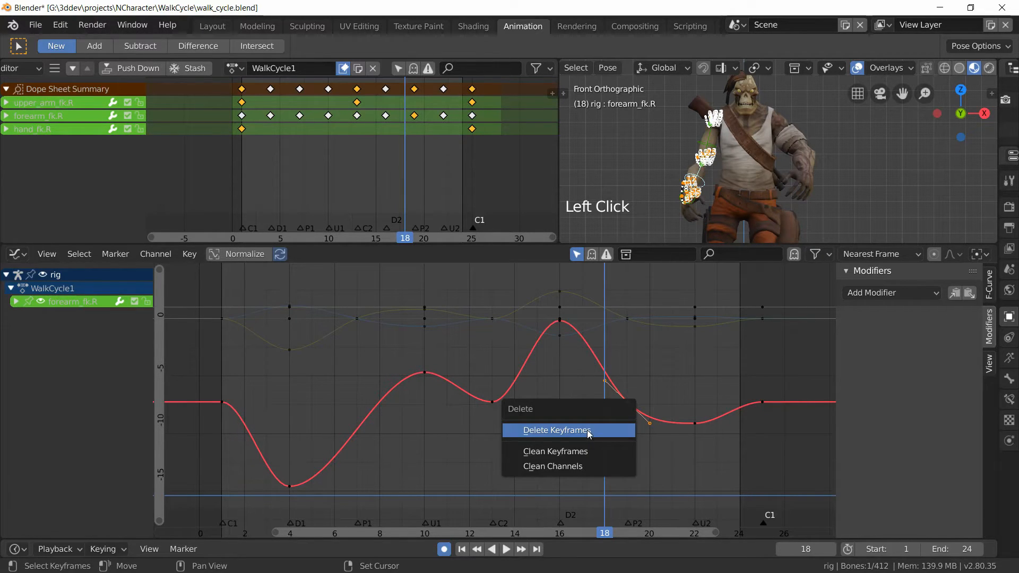
{"action": "left_click", "coordinate": [587, 430]}
{"action": "middle_click_drag", "start_coordinate": [576, 364], "coordinate": [577, 379]}
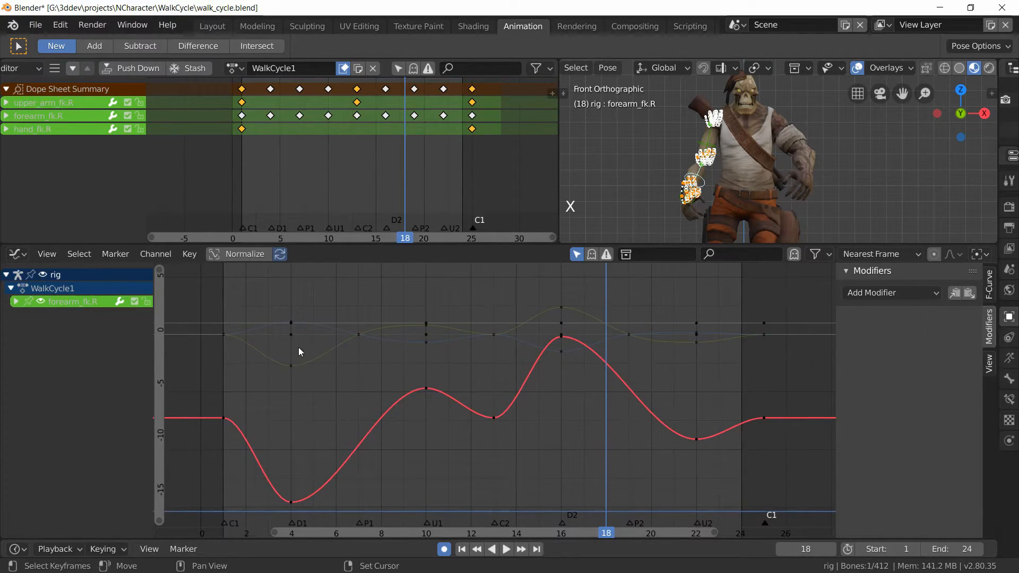
Expand the forearm_fk.R channels and hide its Location and Scale curves, leaving only the Euler Rotation curves shown
{"action": "left_click", "coordinate": [16, 304]}
{"action": "left_click", "coordinate": [17, 304]}
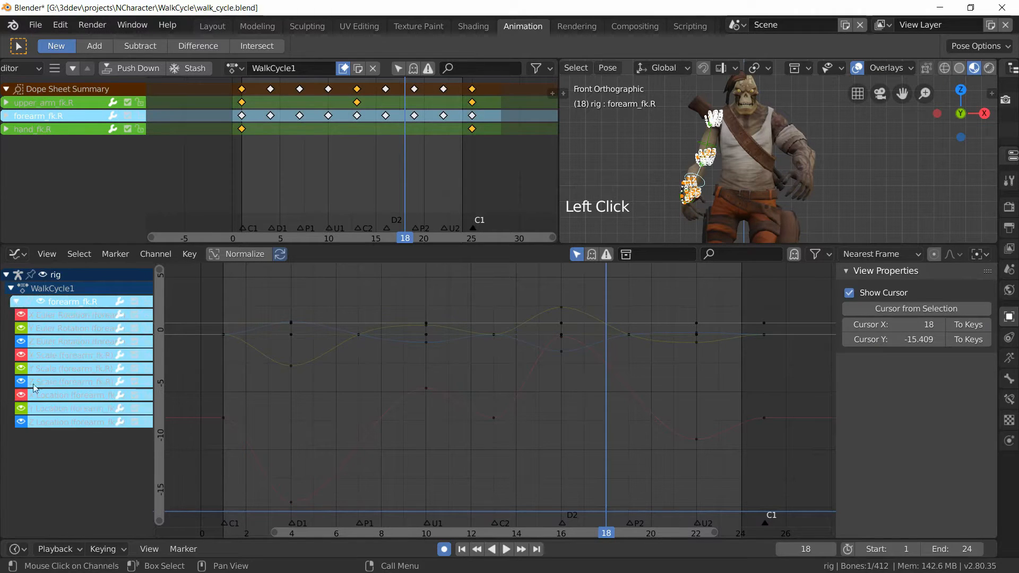
{"action": "left_click_drag", "start_coordinate": [21, 409], "coordinate": [21, 395]}
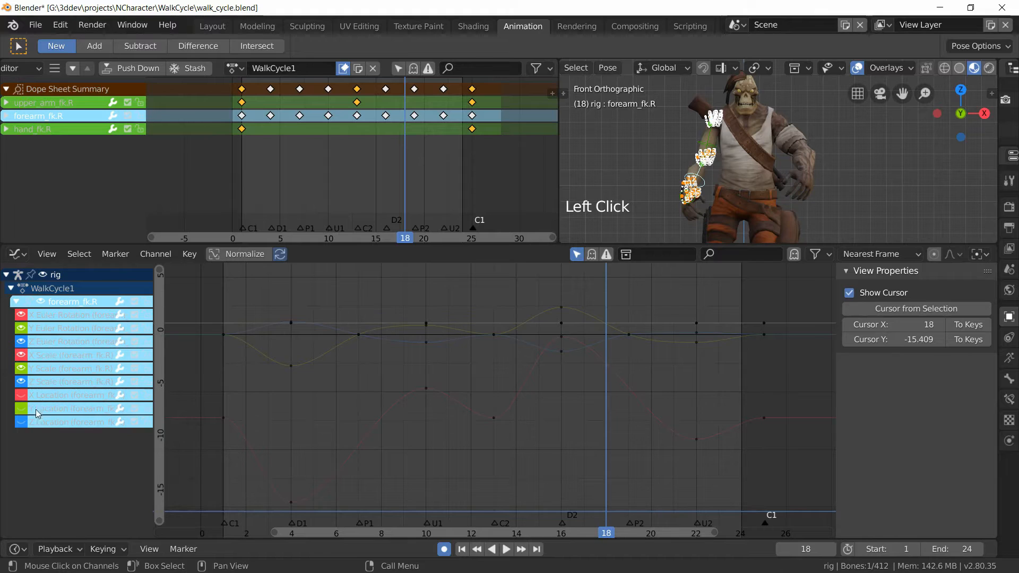
{"action": "left_click", "coordinate": [20, 381]}
{"action": "left_click_drag", "start_coordinate": [20, 370], "coordinate": [21, 355]}
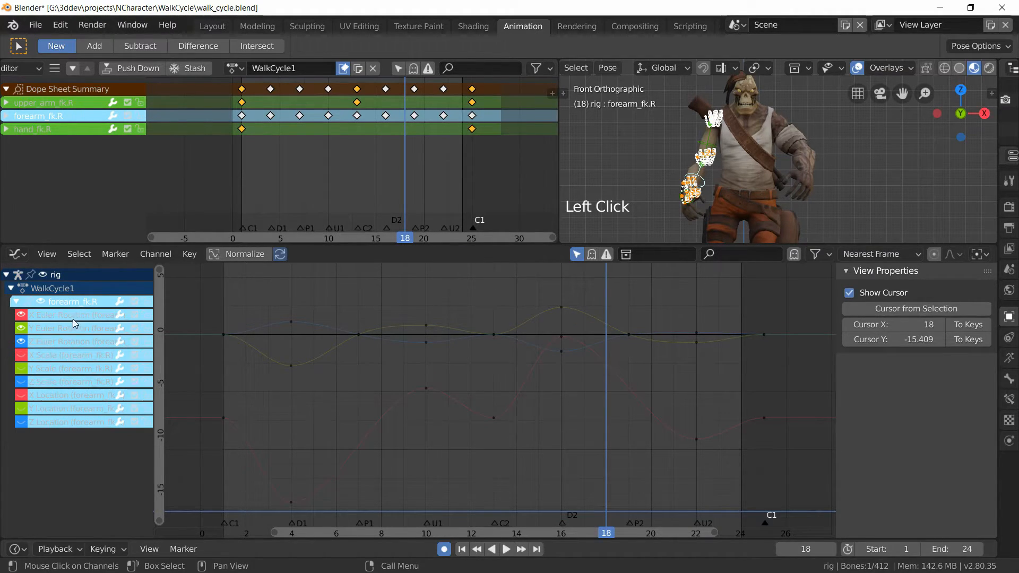
{"action": "scroll", "coordinate": [421, 360], "scroll_direction": "up", "scroll_amount": 1}
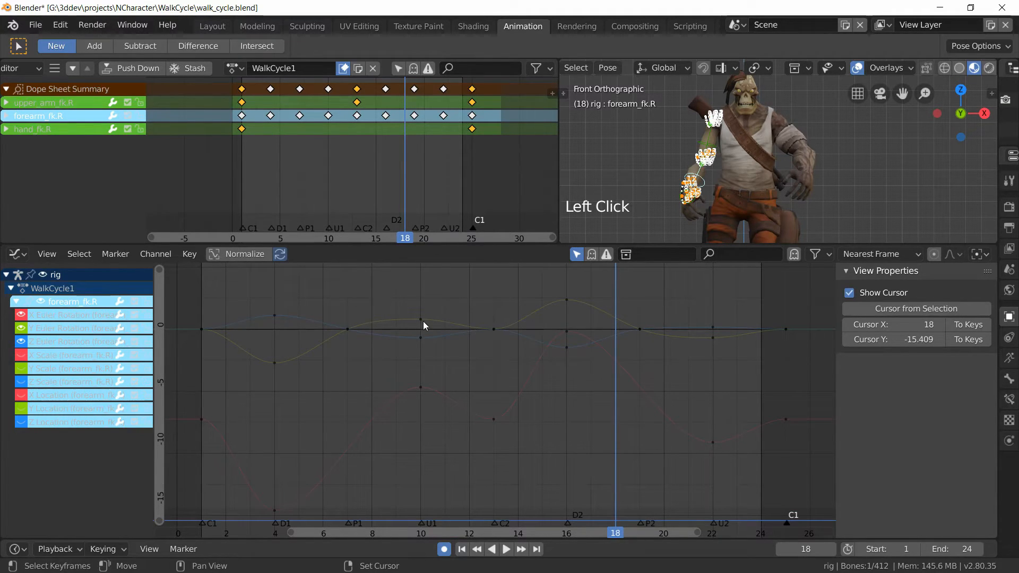
Delete the Y Euler Rotation keyframes of forearm_fk.R at frames 7, 13 and 19
{"action": "left_click", "coordinate": [348, 330]}
{"action": "key", "text": "x"}
{"action": "left_click", "coordinate": [371, 331]}
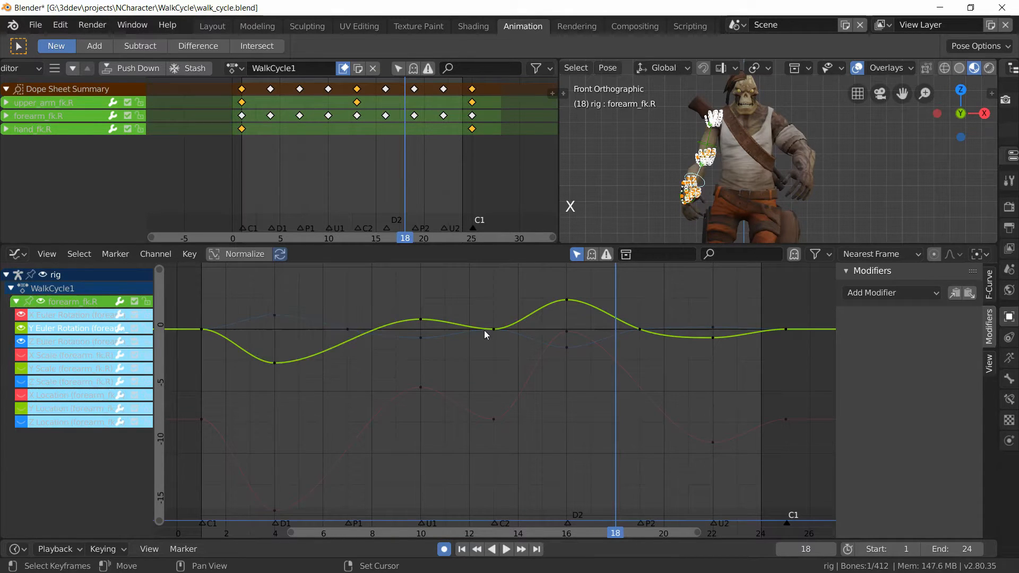
{"action": "left_click", "coordinate": [492, 329]}
{"action": "key", "text": "x"}
{"action": "left_click", "coordinate": [491, 329]}
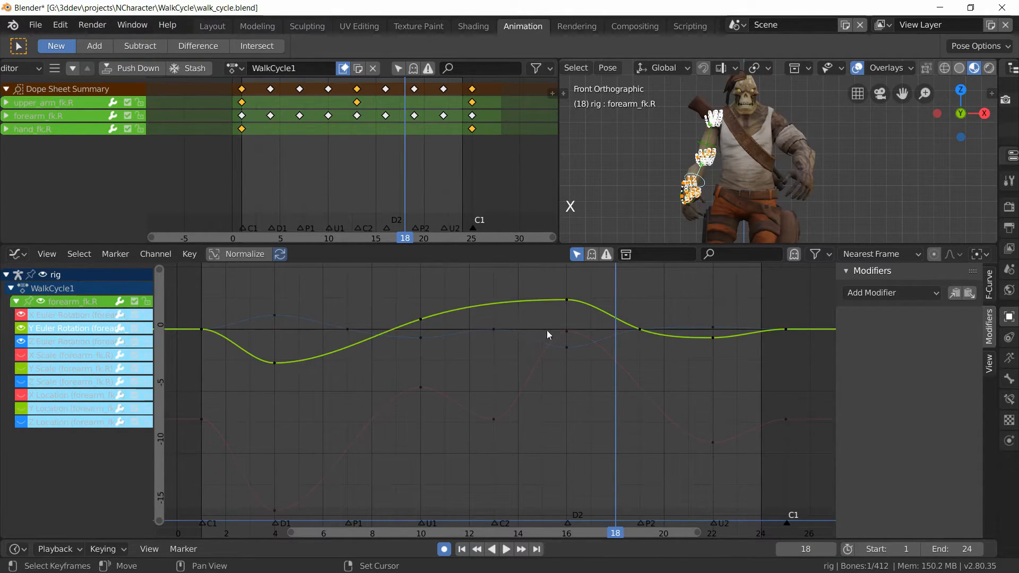
{"action": "left_click", "coordinate": [641, 330]}
{"action": "key", "text": "x"}
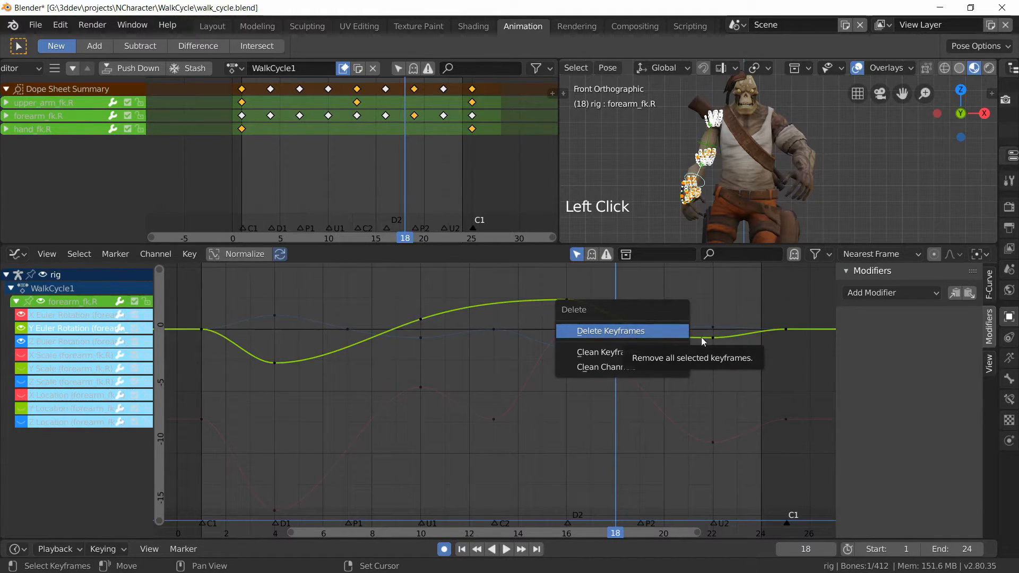
{"action": "left_click", "coordinate": [659, 331]}
Delete the Z Euler Rotation keyframes of forearm_fk.R at frames 19, 13 and 7
{"action": "left_click", "coordinate": [641, 330]}
{"action": "key", "text": "x"}
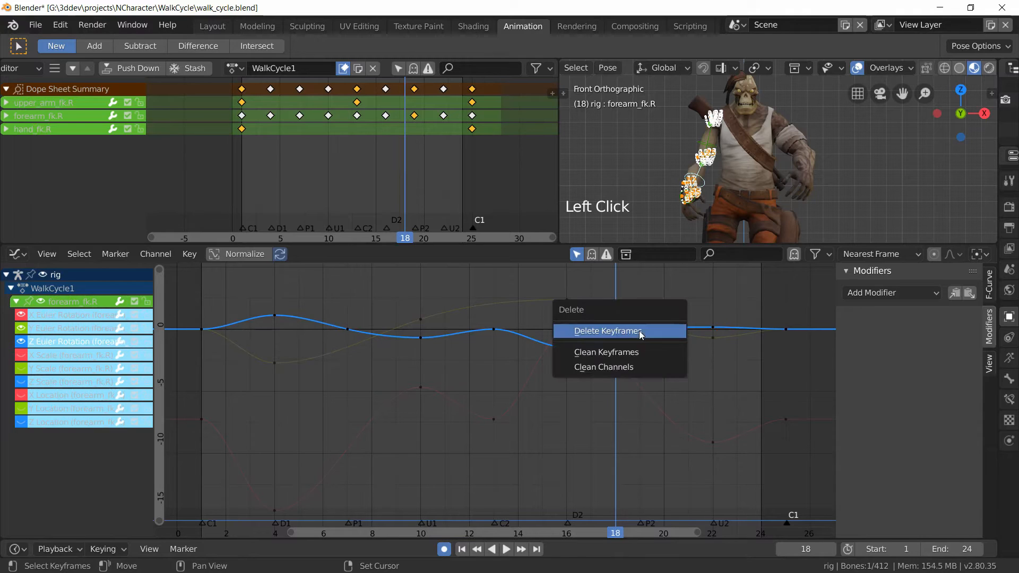
{"action": "left_click", "coordinate": [641, 332]}
{"action": "left_click", "coordinate": [494, 330]}
{"action": "key", "text": "x"}
{"action": "left_click", "coordinate": [460, 332]}
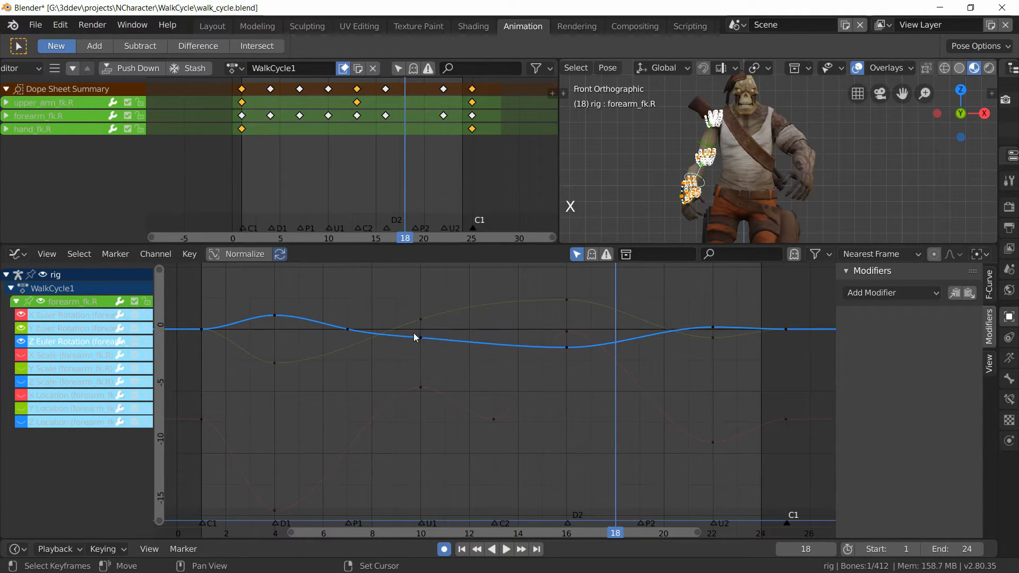
{"action": "left_click", "coordinate": [349, 330]}
{"action": "key", "text": "x"}
{"action": "left_click", "coordinate": [349, 330]}
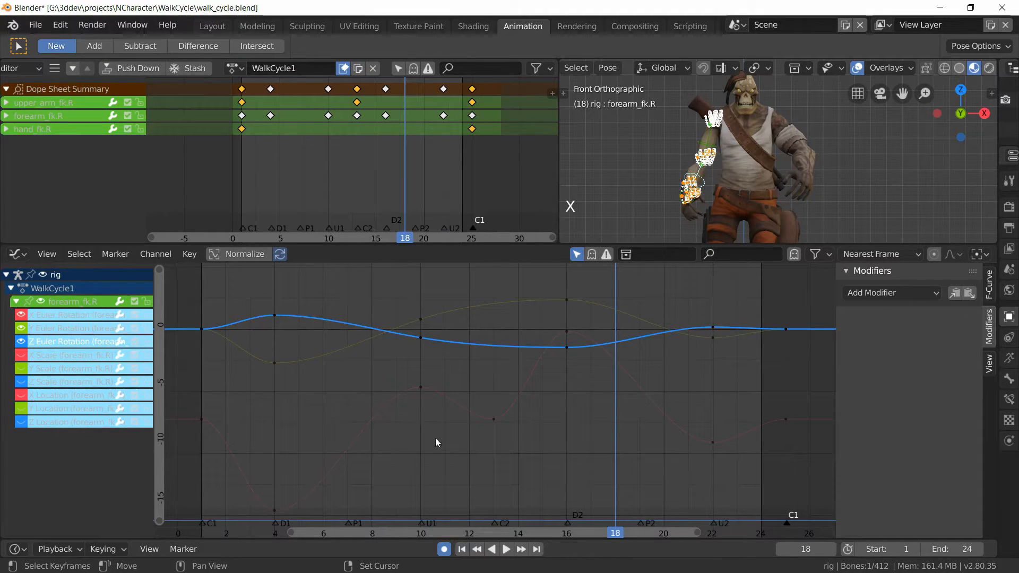
Play back the walk cycle in the Layout workspace with overlays hidden, then stop and return to frame 1
{"action": "key", "text": "space"}
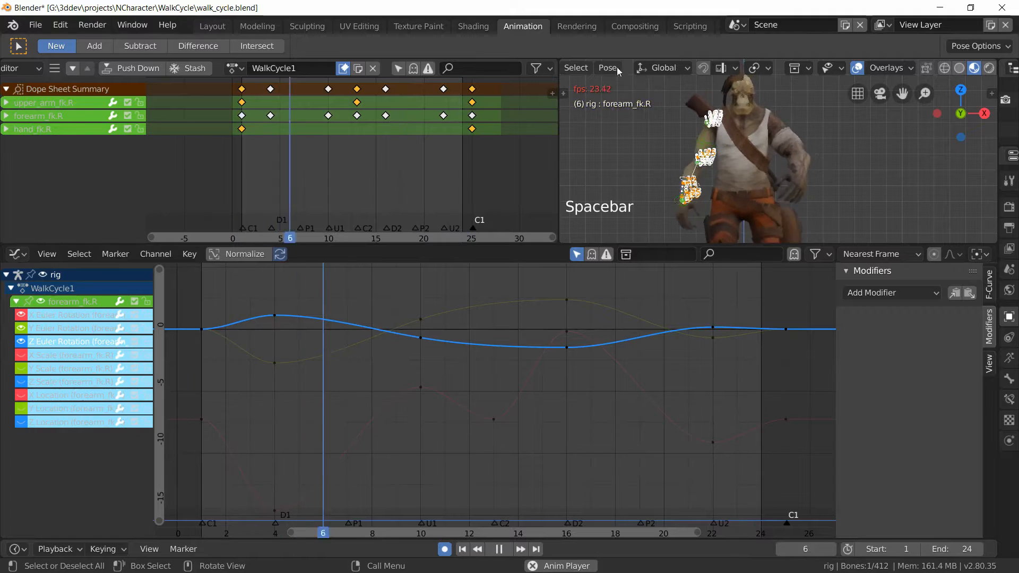
{"action": "left_click", "coordinate": [212, 26]}
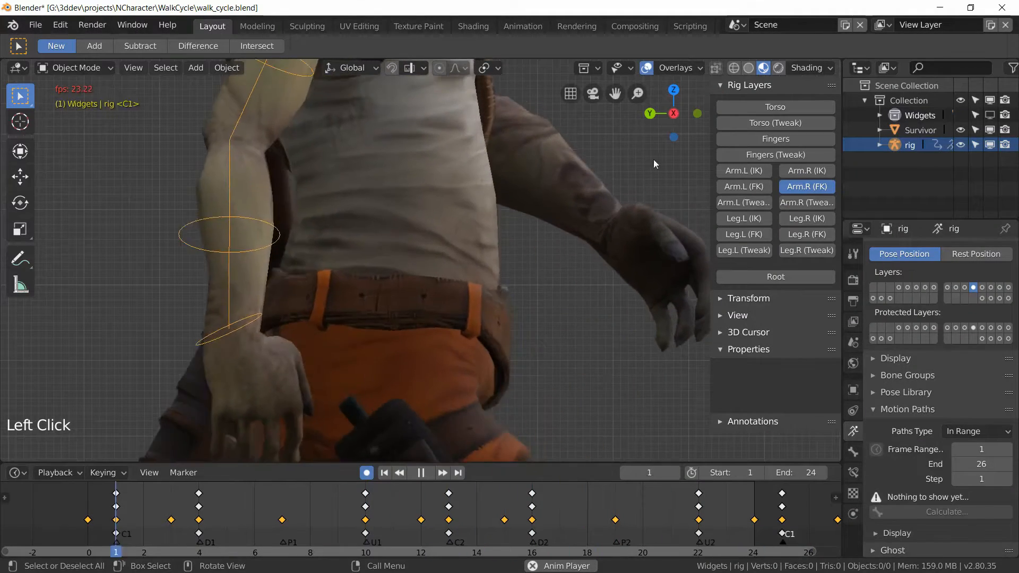
{"action": "left_click", "coordinate": [646, 68]}
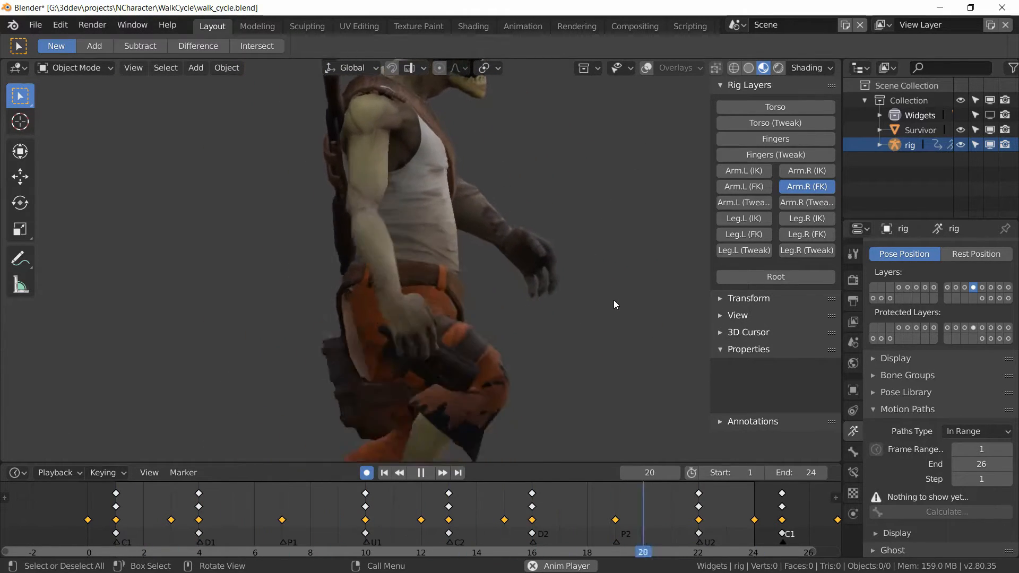
{"action": "key", "text": "space"}
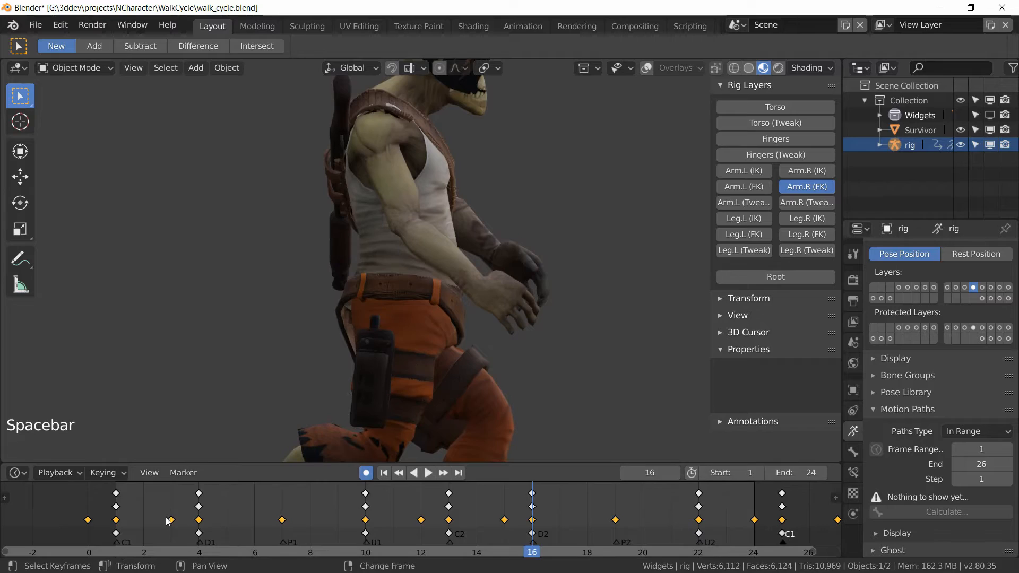
{"action": "right_click", "coordinate": [121, 520]}
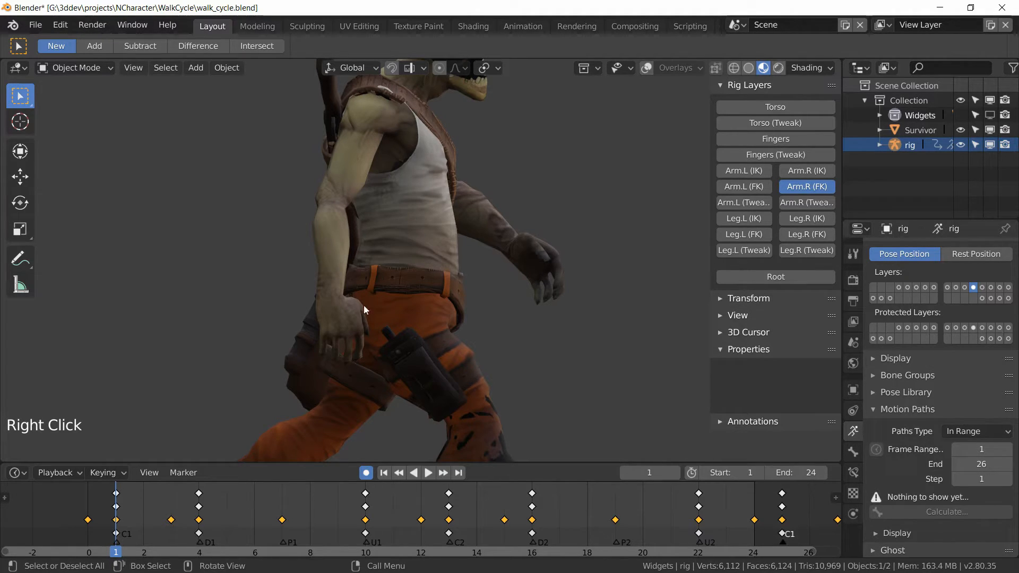
Show the viewport overlays again, put the rig in Pose Mode and save the file
{"action": "left_click", "coordinate": [647, 68]}
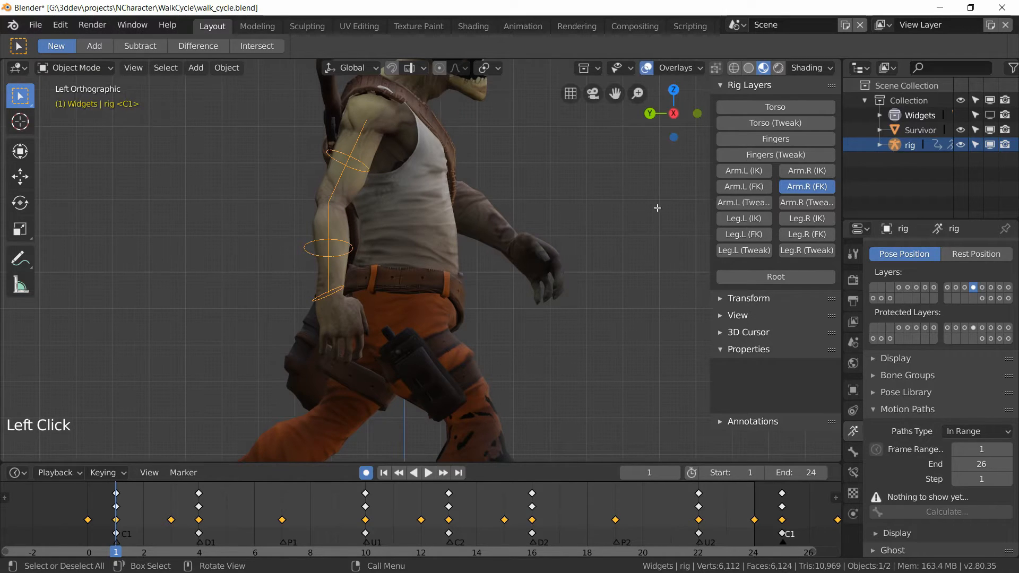
{"action": "left_click", "coordinate": [59, 69]}
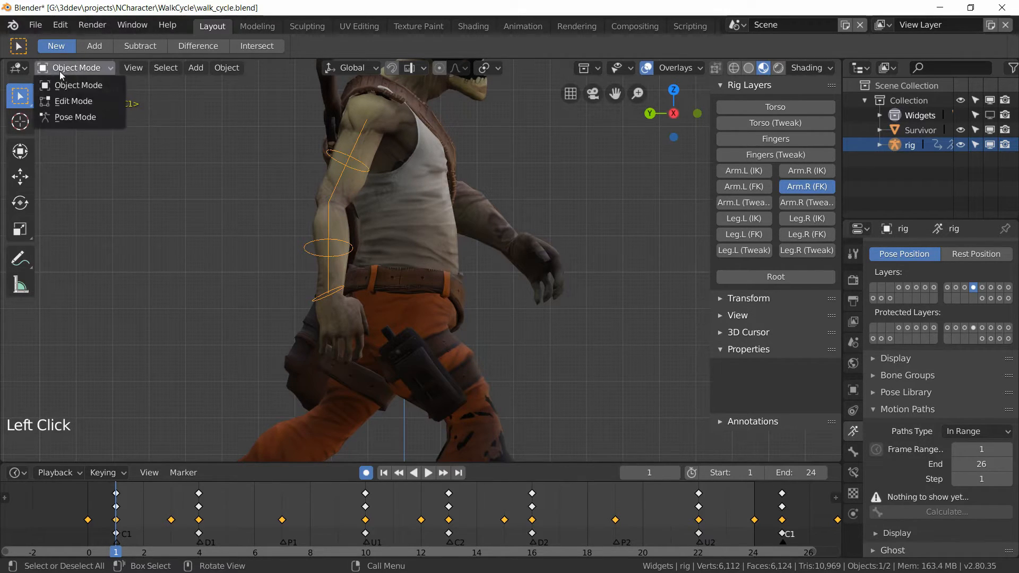
{"action": "left_click", "coordinate": [117, 119]}
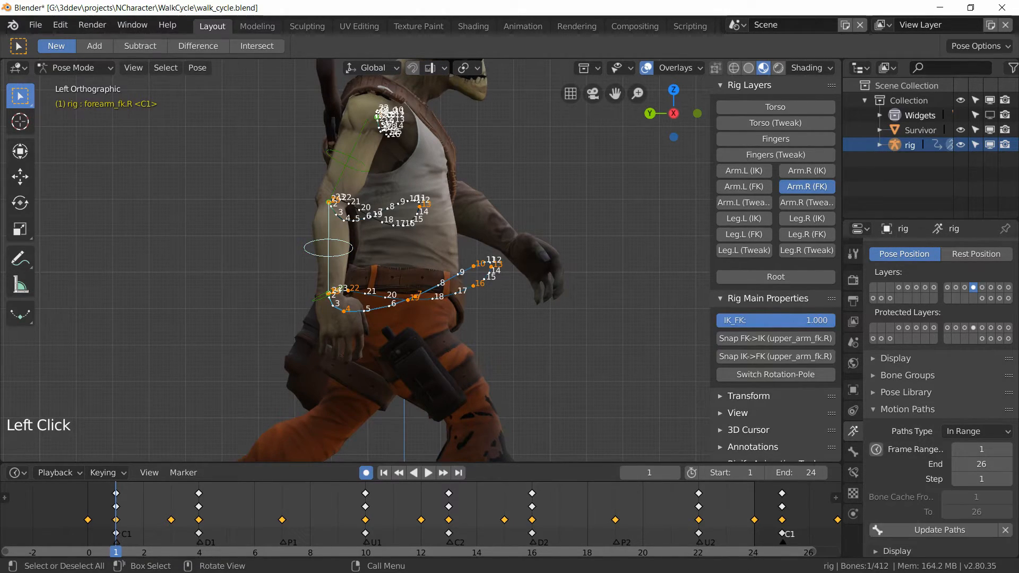
{"action": "key", "text": "ctrl+s"}
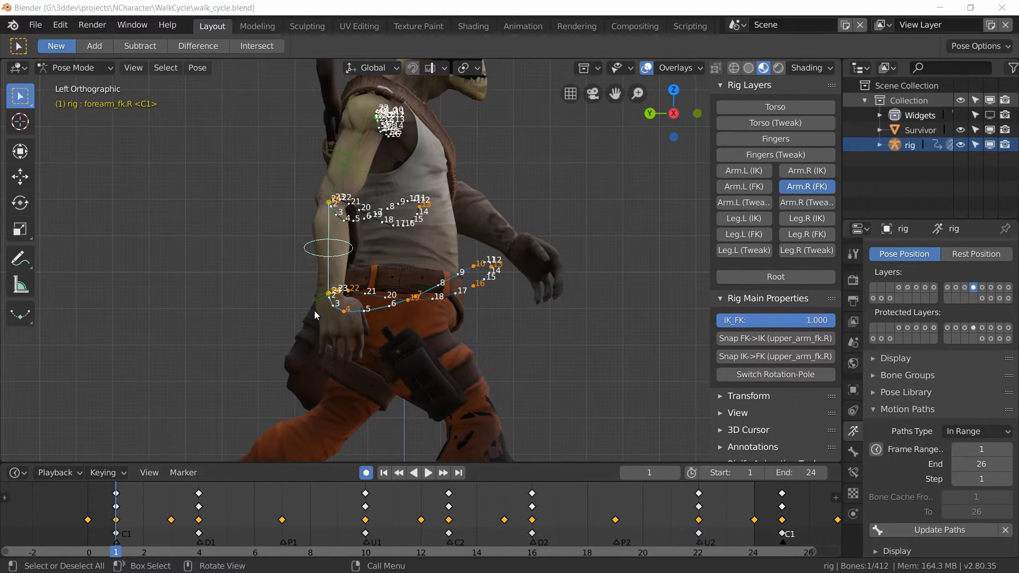
Insert keyframes for the right hand control hand_fk.R at frames 7 (P1), 13 (C2) and 19 (P2)
{"action": "left_click", "coordinate": [315, 317]}
{"action": "scroll", "coordinate": [304, 340], "scroll_direction": "up", "scroll_amount": 4}
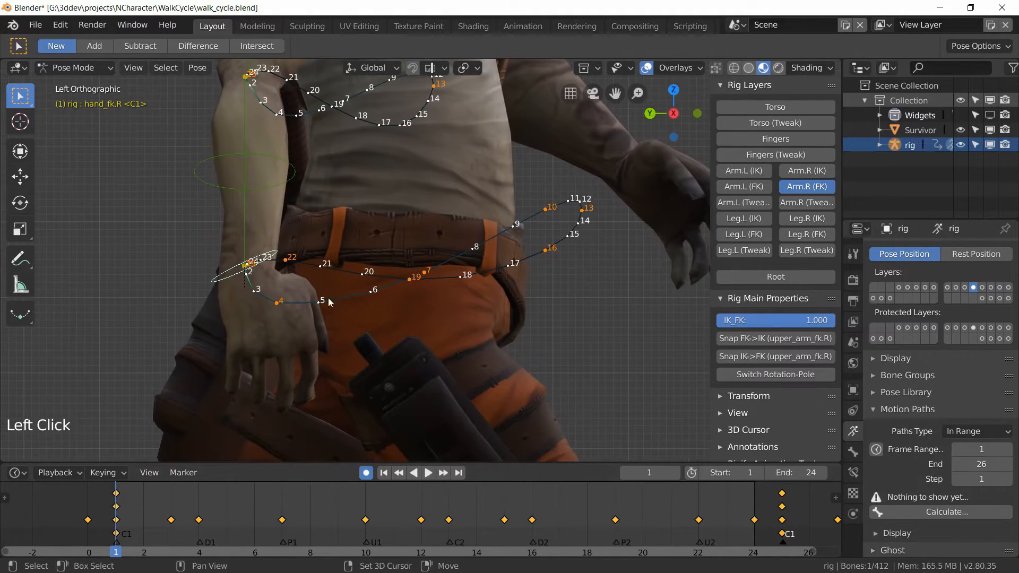
{"action": "right_click_drag", "start_coordinate": [132, 504], "coordinate": [273, 505]}
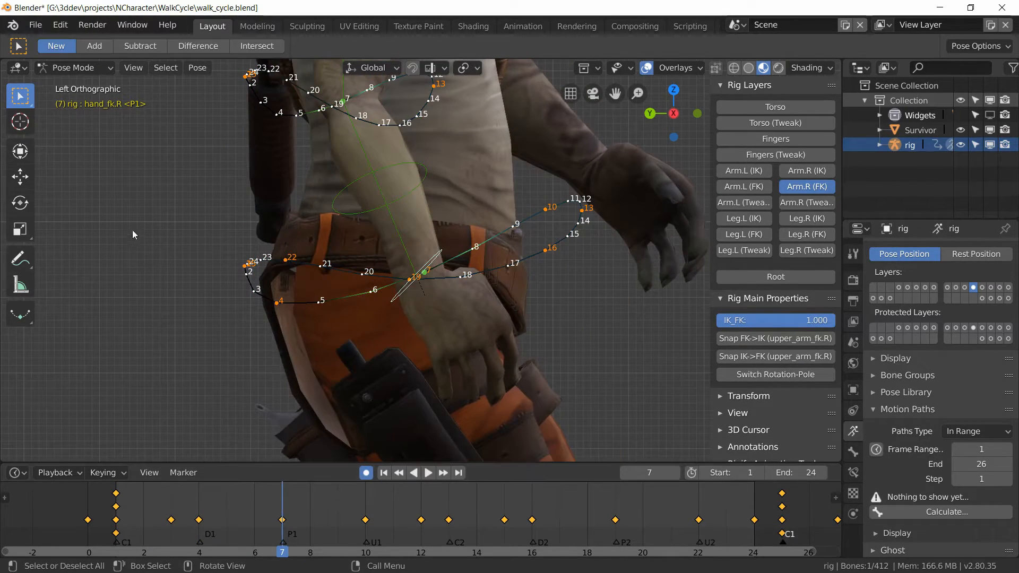
{"action": "key", "text": "i"}
{"action": "left_click", "coordinate": [123, 218]}
{"action": "right_click", "coordinate": [454, 498]}
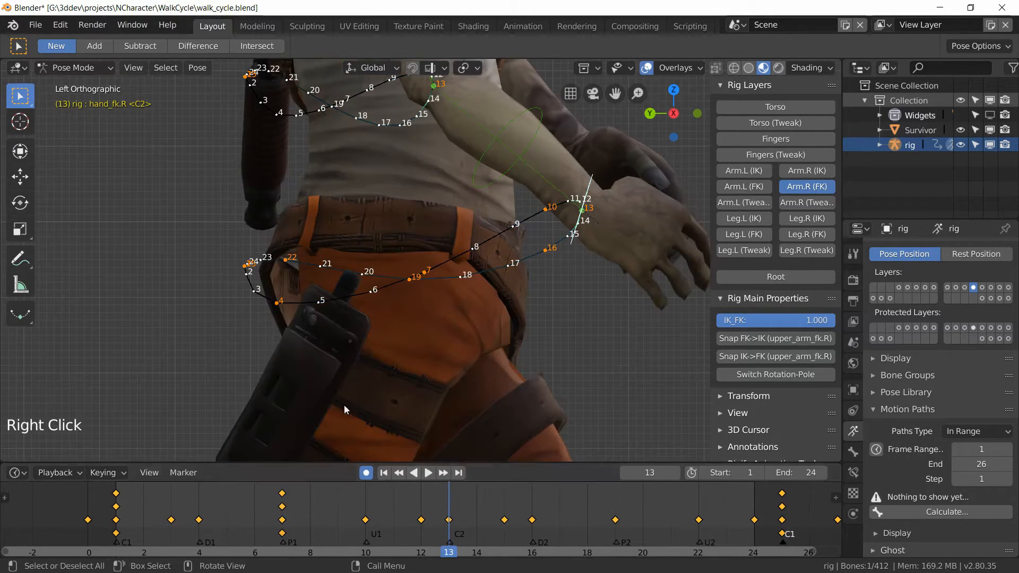
{"action": "key", "text": "i"}
{"action": "left_click", "coordinate": [154, 218]}
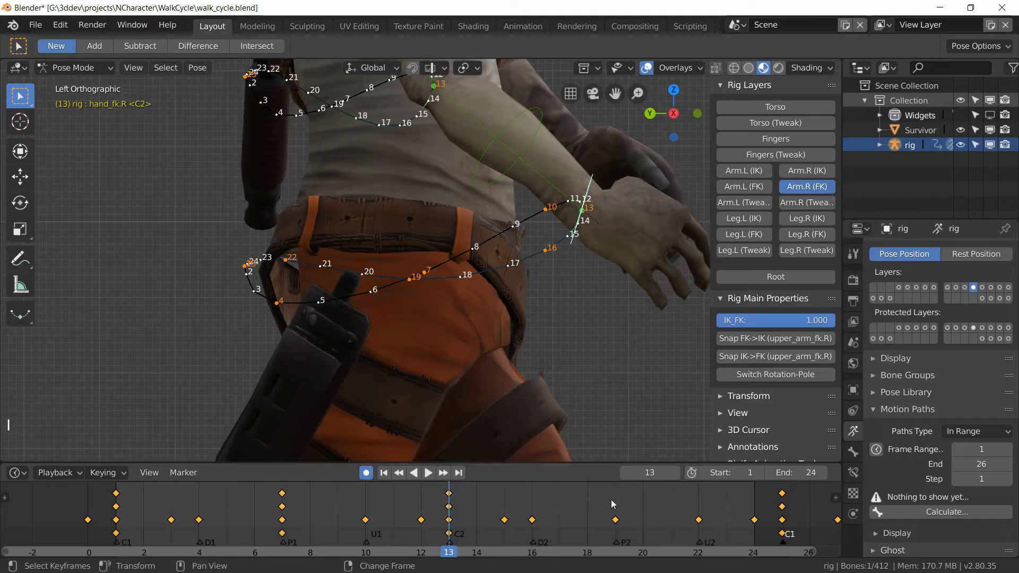
{"action": "right_click", "coordinate": [613, 499]}
{"action": "key", "text": "i"}
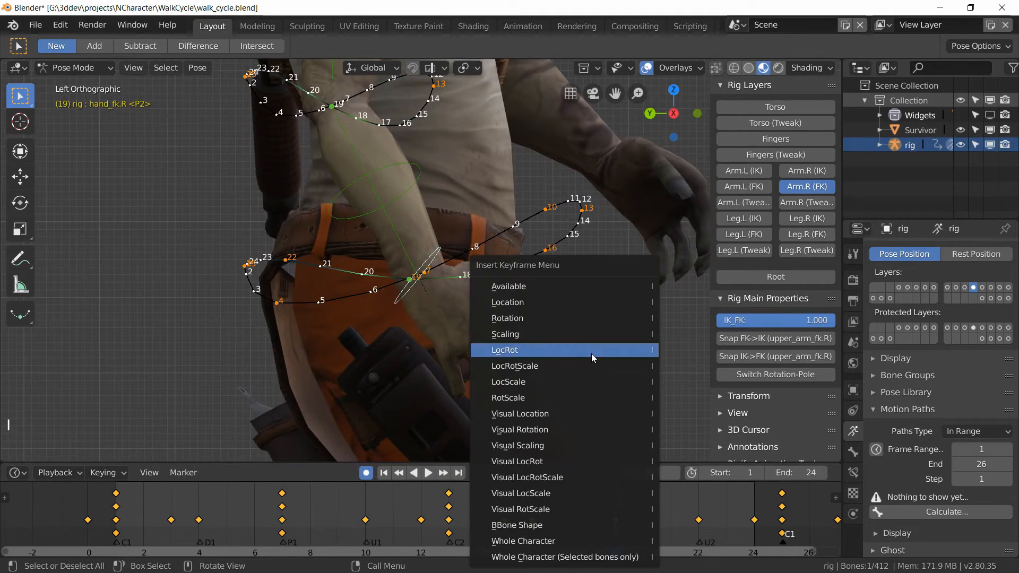
{"action": "left_click", "coordinate": [556, 315]}
Rotate hand_fk.R about 26° at frame 7 (P1) so the fingers swing backward
{"action": "right_click_drag", "start_coordinate": [109, 519], "coordinate": [283, 523]}
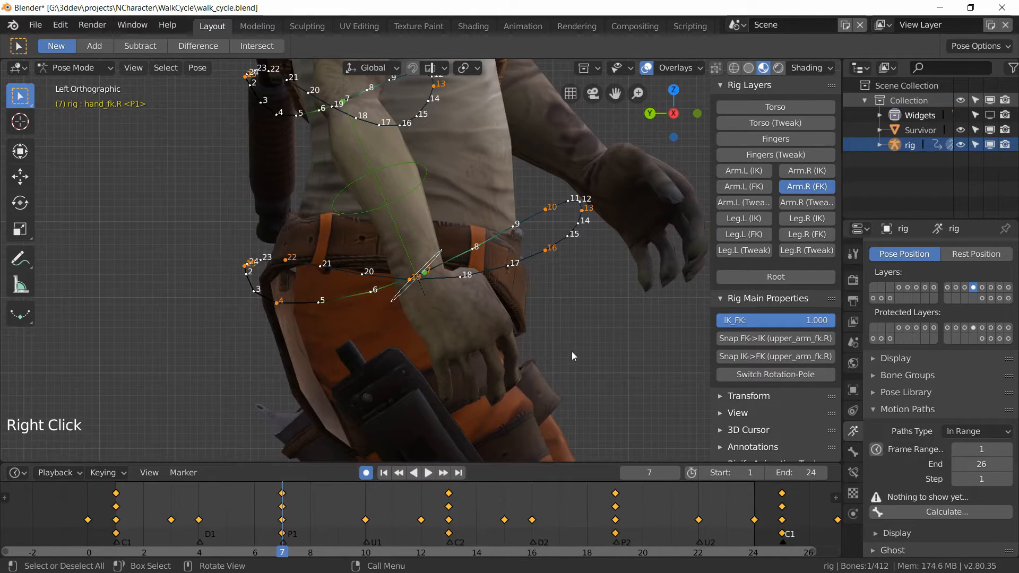
{"action": "key", "text": "r"}
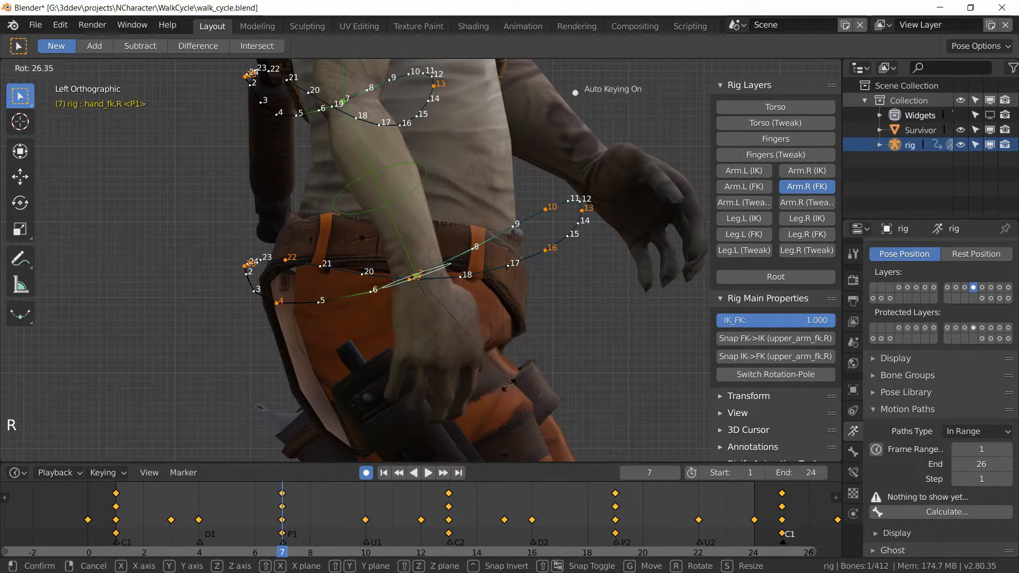
{"action": "left_click", "coordinate": [505, 394]}
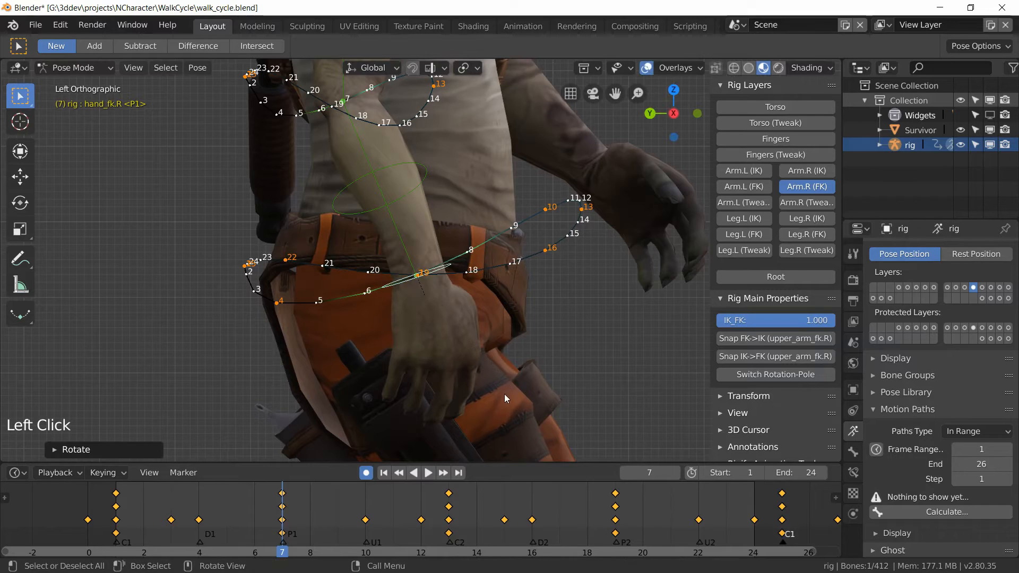
Review the wrist motion across the cycle and rotate hand_fk.R slightly further backward at frame 7 (P1)
{"action": "right_click", "coordinate": [617, 516]}
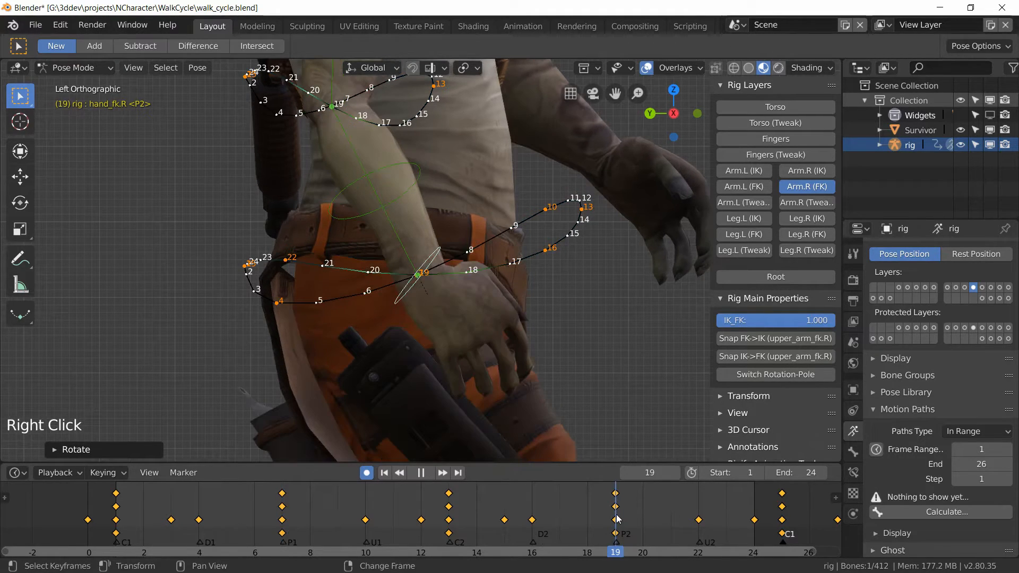
{"action": "right_click_drag", "start_coordinate": [227, 516], "coordinate": [607, 540]}
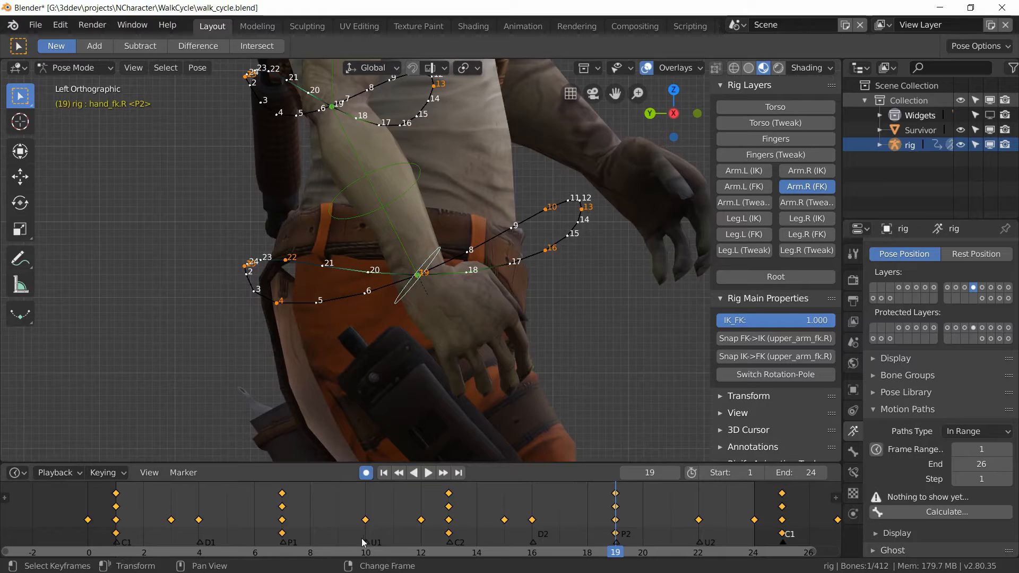
{"action": "right_click", "coordinate": [182, 522]}
{"action": "right_click_drag", "start_coordinate": [182, 522], "coordinate": [782, 523]}
{"action": "right_click", "coordinate": [128, 512]}
{"action": "key", "text": "space"}
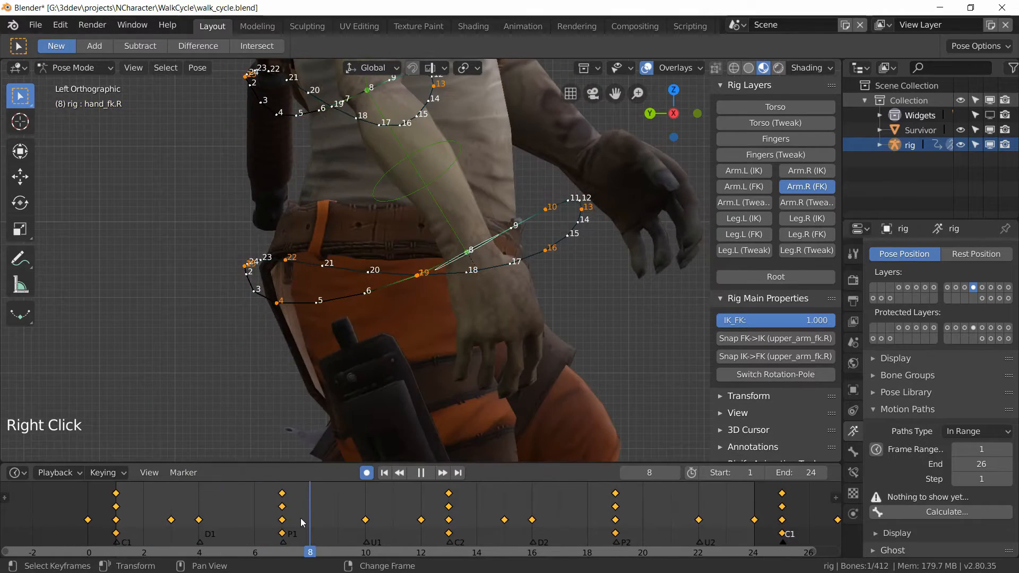
{"action": "key", "text": "space"}
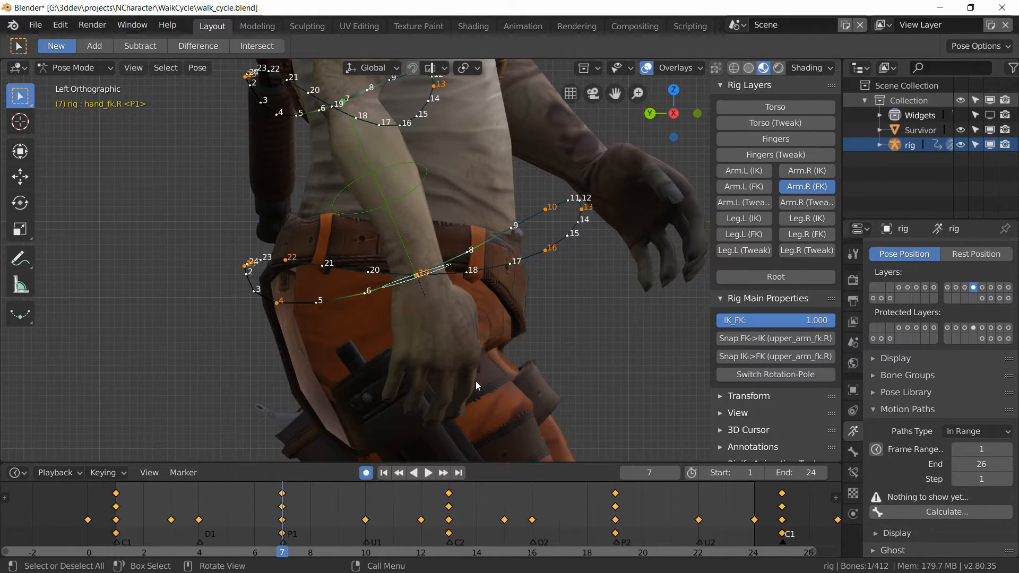
{"action": "key", "text": "r"}
{"action": "left_click", "coordinate": [467, 415]}
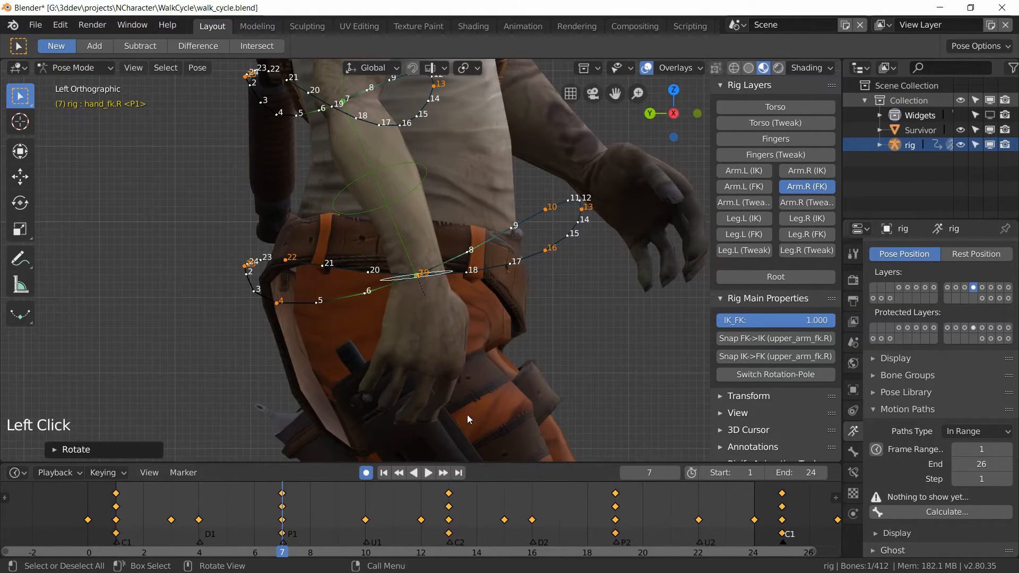
Rotate hand_fk.R about 22° at frame 13 (C2) so the hand hangs lower from the wrist
{"action": "right_click", "coordinate": [333, 500]}
{"action": "key", "text": "space"}
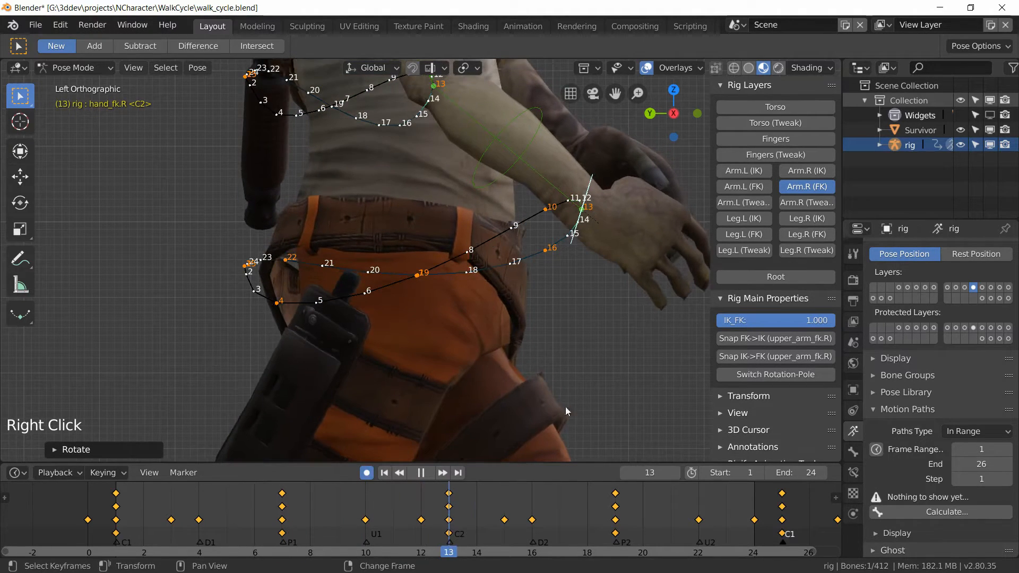
{"action": "key", "text": "r"}
{"action": "right_click", "coordinate": [446, 507]}
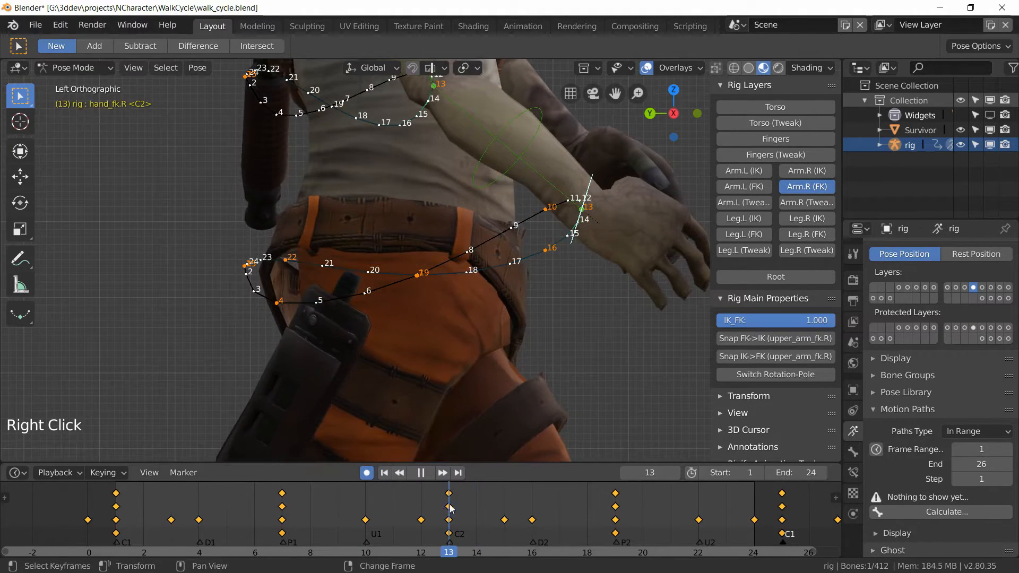
{"action": "key", "text": "space"}
{"action": "key", "text": "r"}
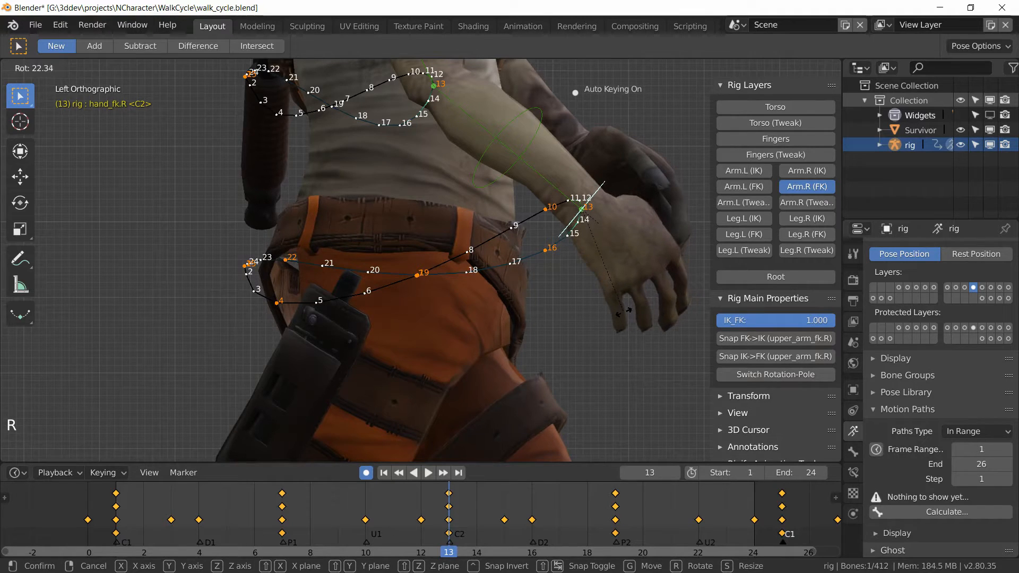
{"action": "left_click", "coordinate": [622, 312]}
Rotate hand_fk.R about 6.5° at frame 19 (P2)
{"action": "right_click", "coordinate": [545, 514]}
{"action": "key", "text": "space"}
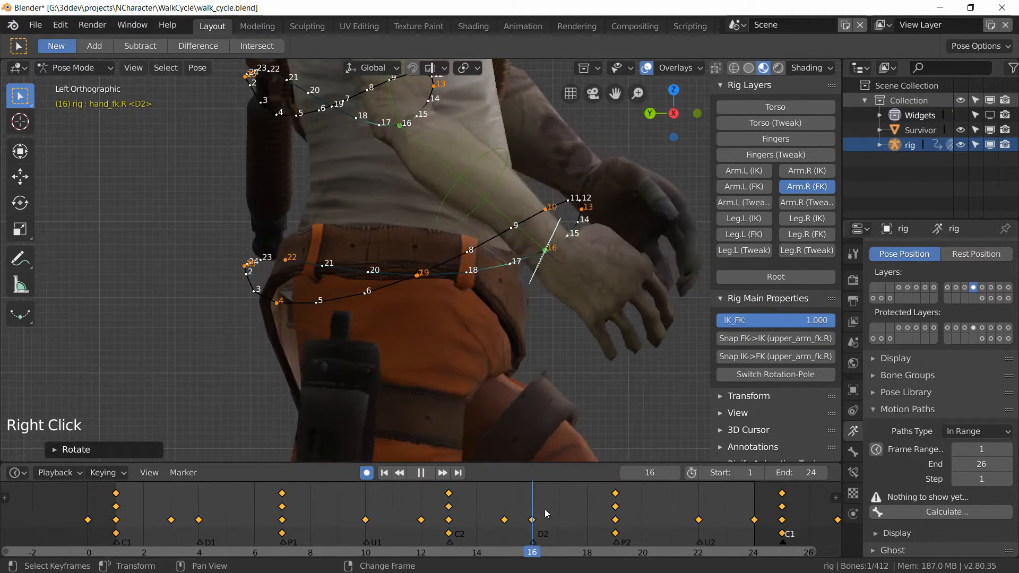
{"action": "right_click_drag", "start_coordinate": [546, 514], "coordinate": [623, 512]}
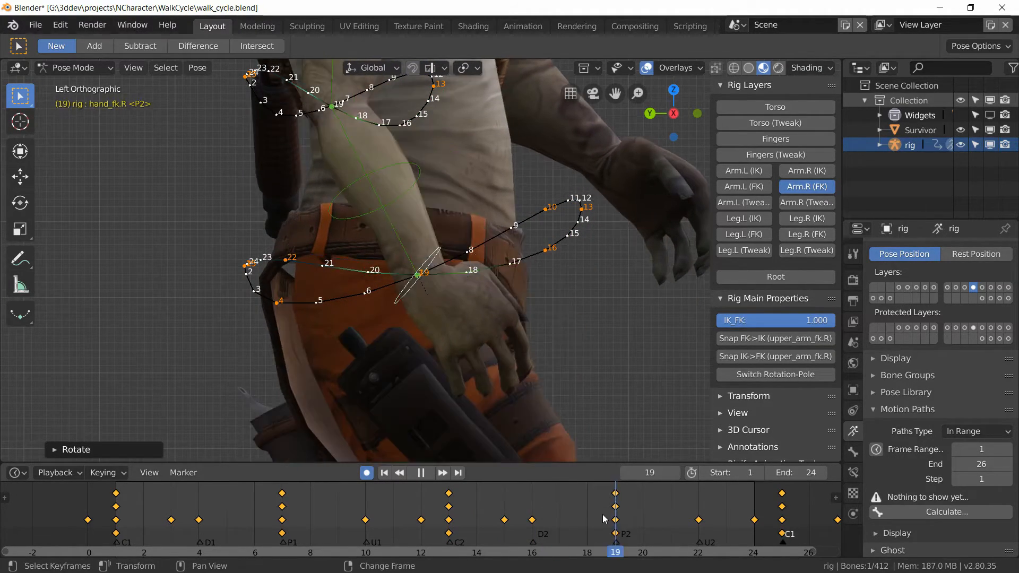
{"action": "key", "text": "space"}
{"action": "key", "text": "r"}
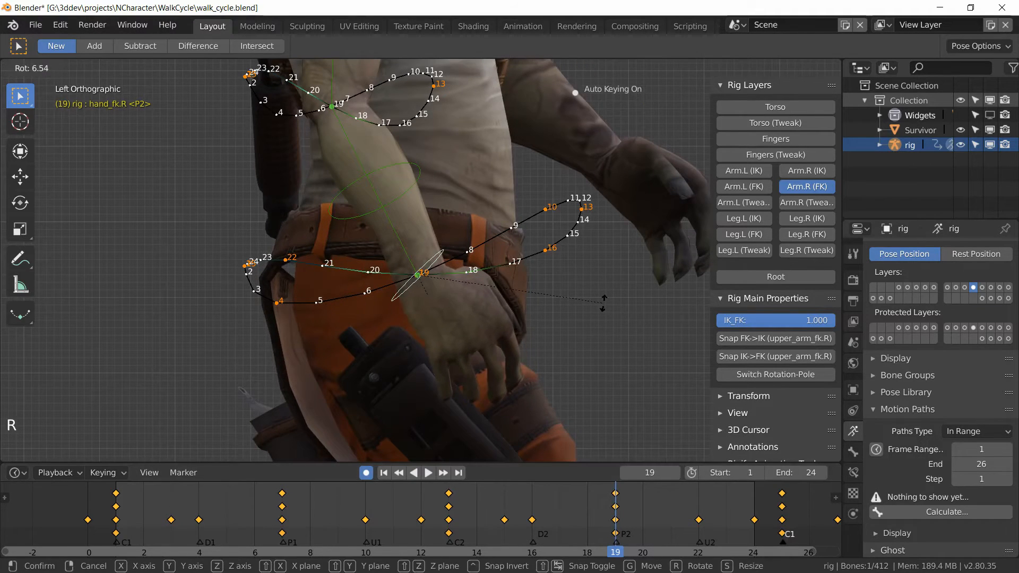
{"action": "left_click", "coordinate": [603, 303]}
Scrub and play the cycle, hiding the overlays, to examine the right hand's swing between the passing and contact poses
{"action": "right_click_drag", "start_coordinate": [121, 514], "coordinate": [726, 523]}
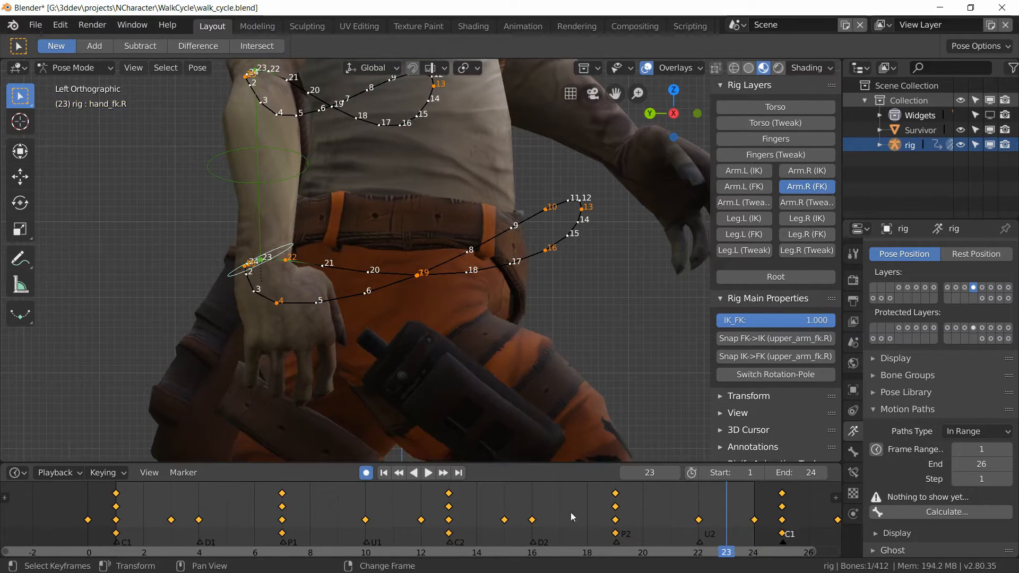
{"action": "right_click_drag", "start_coordinate": [117, 507], "coordinate": [407, 523]}
{"action": "key", "text": "space"}
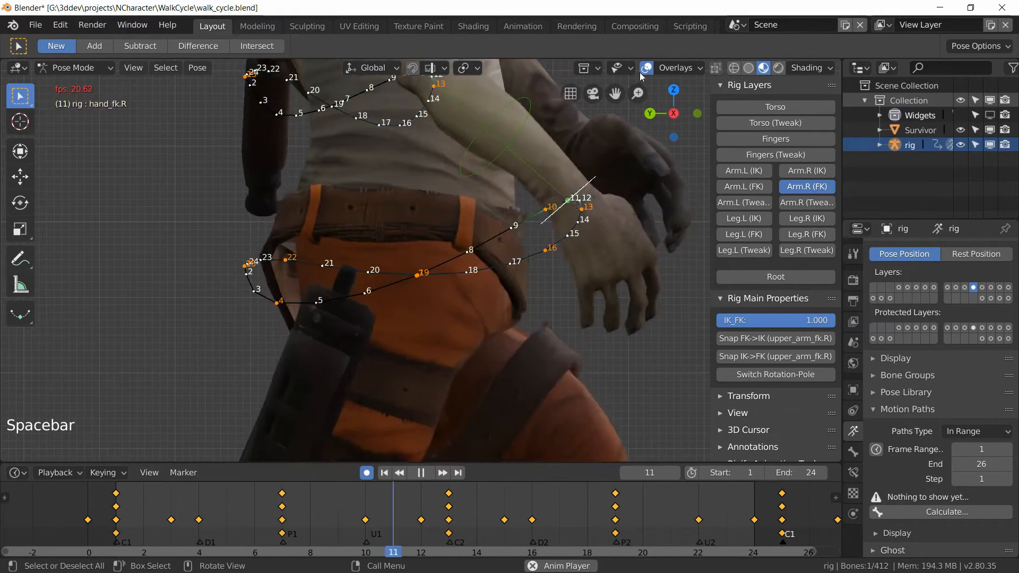
{"action": "left_click", "coordinate": [647, 67]}
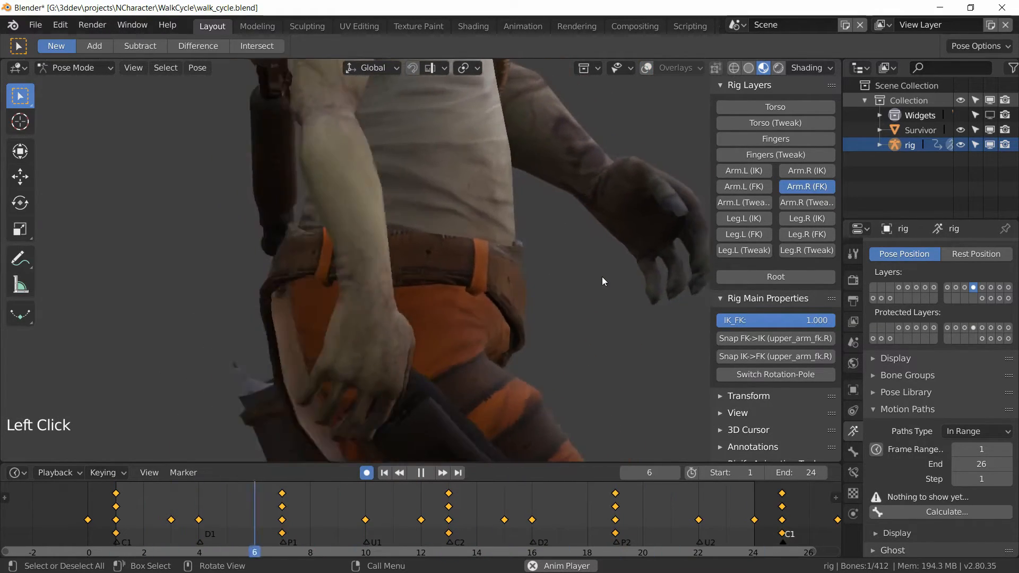
{"action": "key", "text": "space"}
{"action": "right_click_drag", "start_coordinate": [148, 524], "coordinate": [270, 526]}
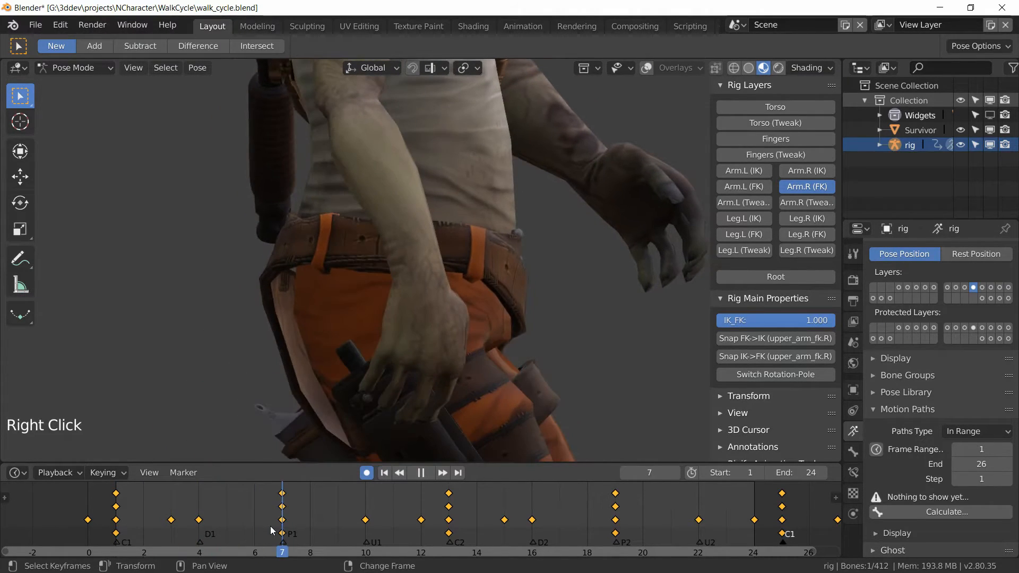
{"action": "right_click_drag", "start_coordinate": [447, 528], "coordinate": [452, 528]}
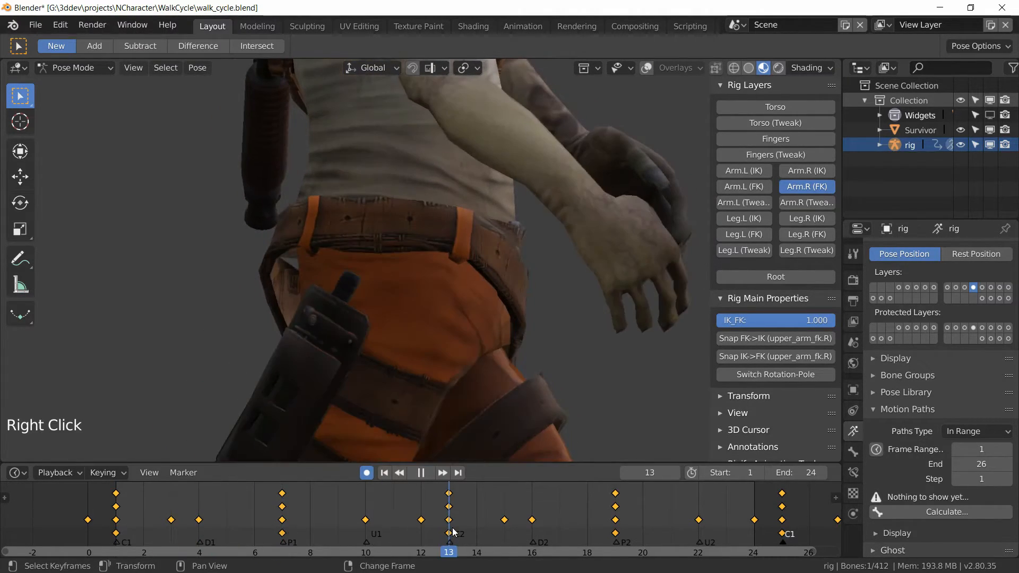
{"action": "key", "text": "space"}
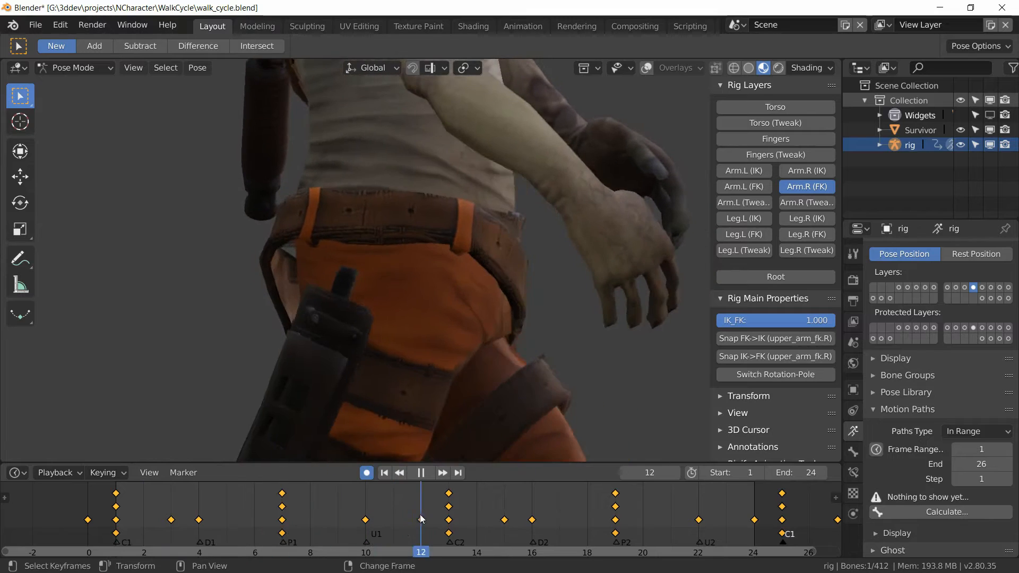
{"action": "key", "text": "space"}
In the Animation workspace, delete the hand_fk.R curve keyframes at frames 13 and 19 in the Graph Editor
{"action": "left_click", "coordinate": [520, 27]}
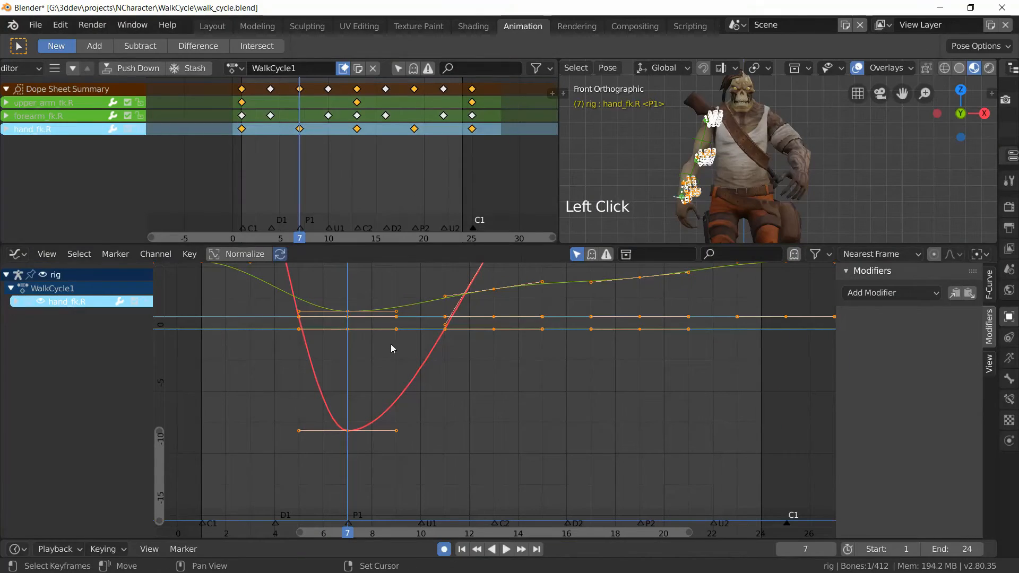
{"action": "scroll", "coordinate": [433, 346], "scroll_direction": "down", "scroll_amount": 7}
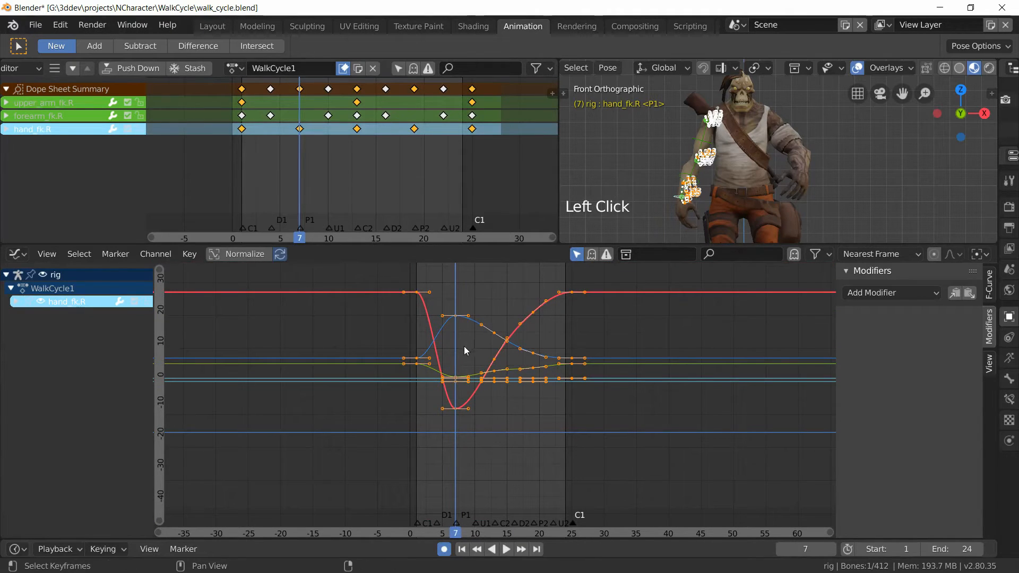
{"action": "scroll", "coordinate": [457, 352], "scroll_direction": "up", "scroll_amount": 6}
{"action": "scroll", "coordinate": [454, 372], "scroll_direction": "down", "scroll_amount": 4}
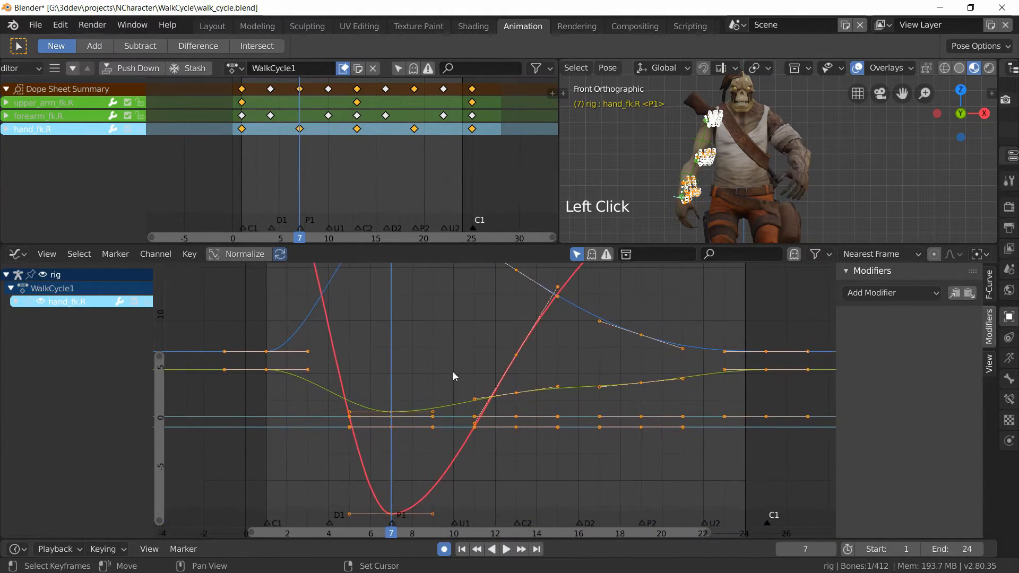
{"action": "left_click", "coordinate": [454, 368]}
{"action": "scroll", "coordinate": [454, 369], "scroll_direction": "down", "scroll_amount": 1}
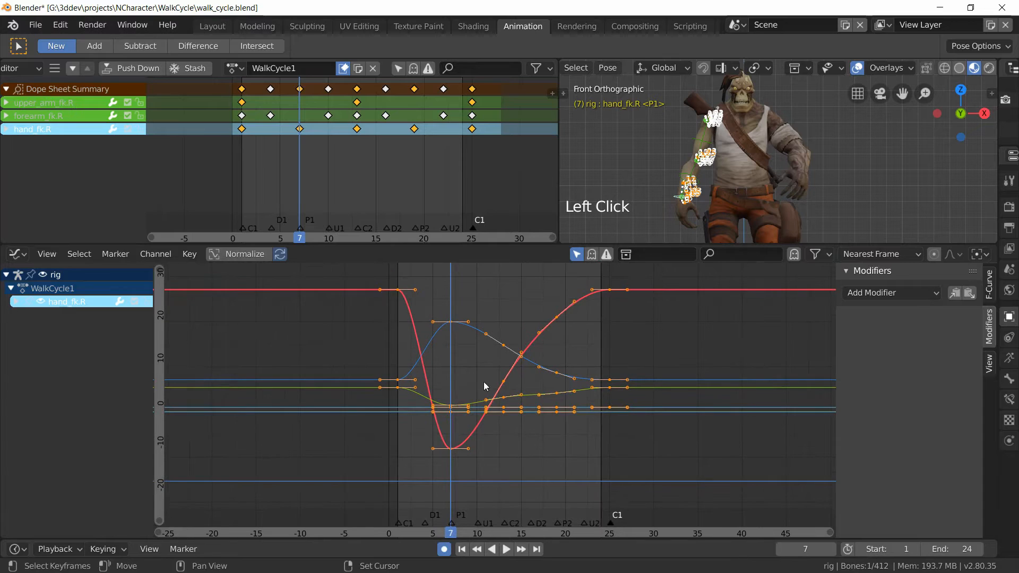
{"action": "left_click_drag", "start_coordinate": [586, 450], "coordinate": [484, 291]}
{"action": "key", "text": "x"}
{"action": "left_click", "coordinate": [507, 304]}
{"action": "scroll", "coordinate": [438, 352], "scroll_direction": "up", "scroll_amount": 1}
{"action": "scroll", "coordinate": [436, 348], "scroll_direction": "up", "scroll_amount": 1}
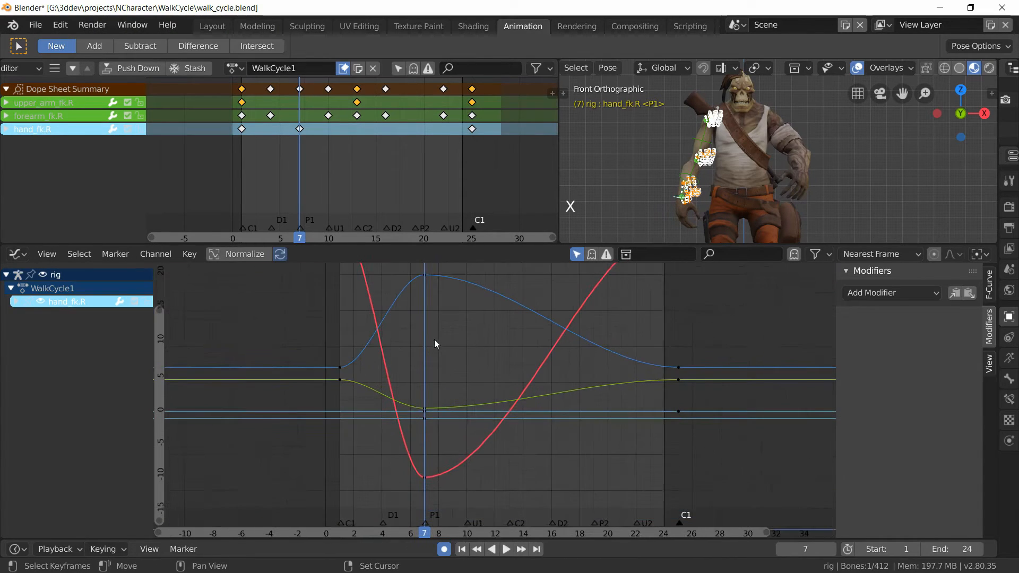
{"action": "middle_click_drag", "start_coordinate": [414, 335], "coordinate": [434, 364]}
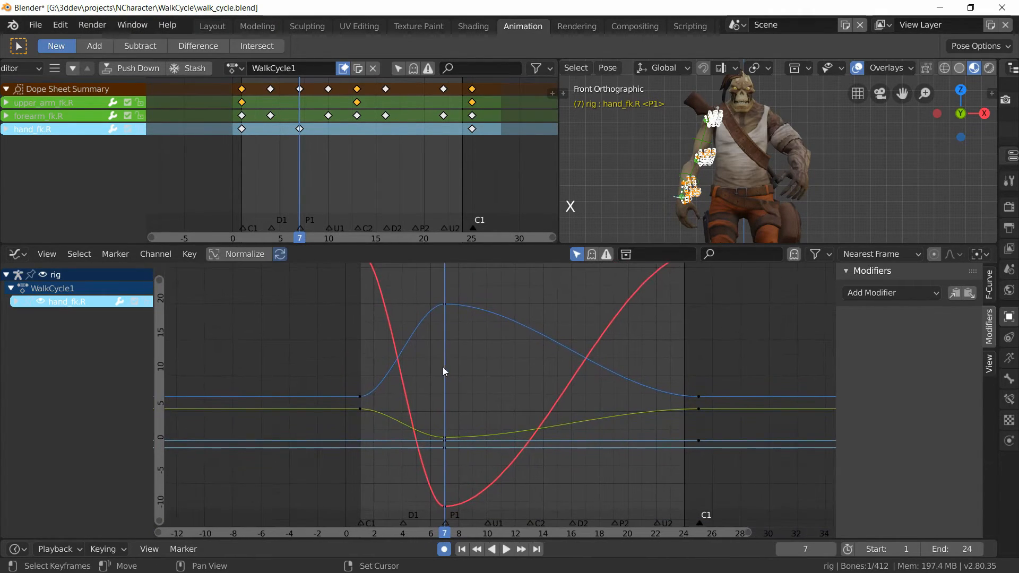
{"action": "scroll", "coordinate": [444, 369], "scroll_direction": "down", "scroll_amount": 2}
{"action": "key", "text": "a"}
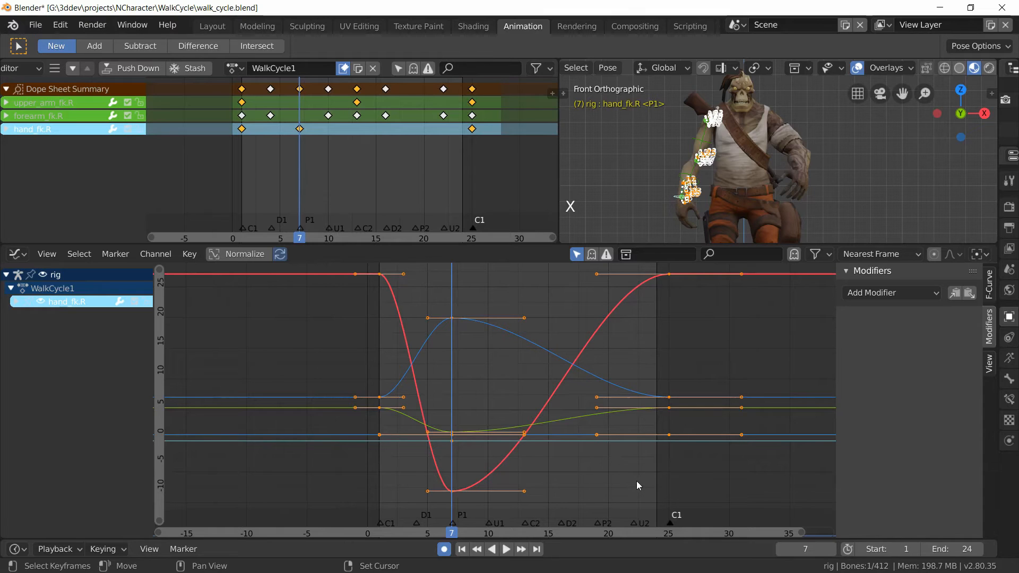
{"action": "key", "text": "s"}
{"action": "key", "text": "y"}
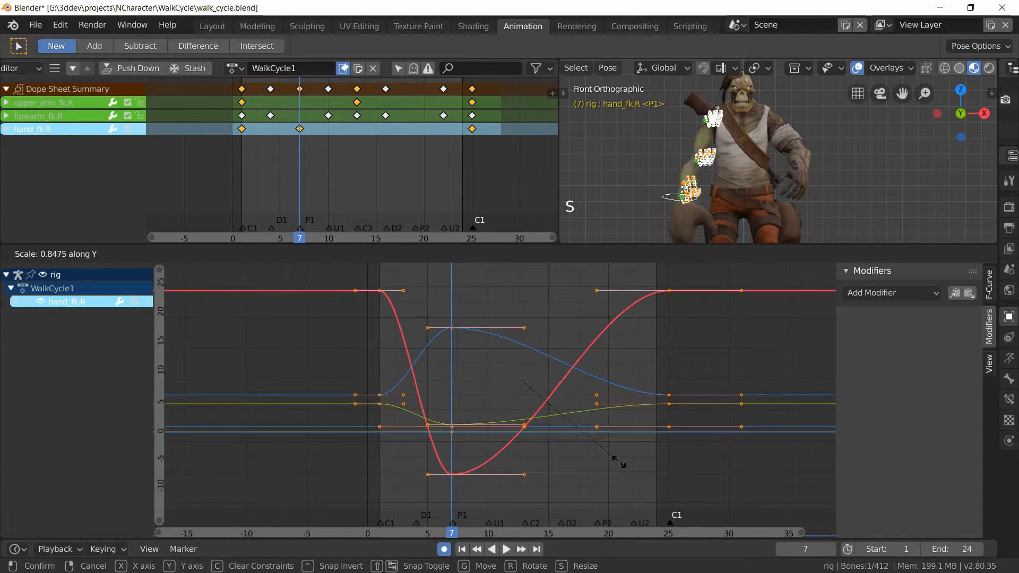
{"action": "right_click", "coordinate": [584, 433]}
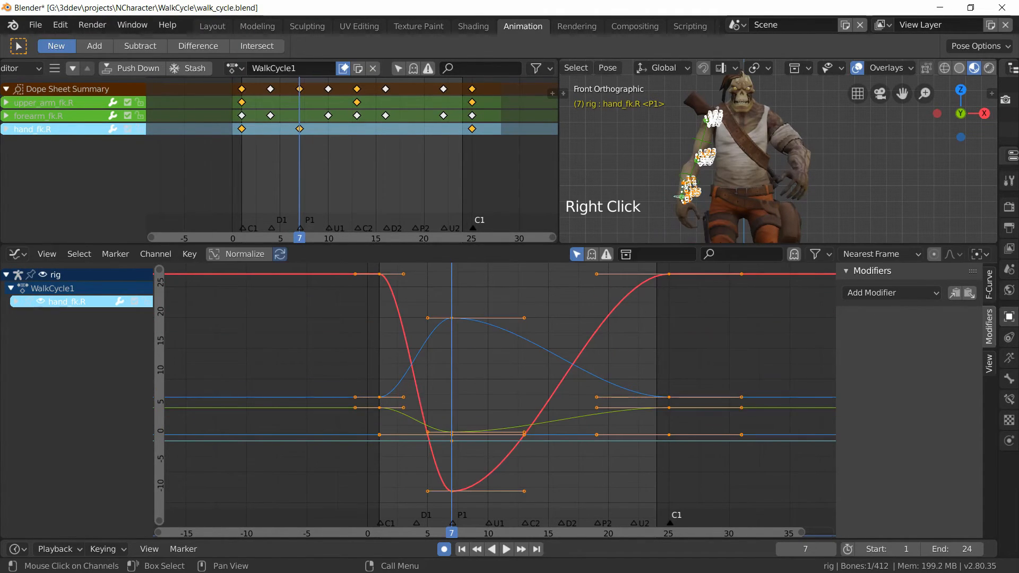
Expand the hand_fk.R channels and hide its scale and location curves, leaving only the Euler rotation curves displayed
{"action": "left_click", "coordinate": [15, 301]}
{"action": "left_click_drag", "start_coordinate": [20, 422], "coordinate": [20, 385]}
{"action": "left_click", "coordinate": [20, 361]}
{"action": "left_click", "coordinate": [22, 356]}
{"action": "left_click", "coordinate": [22, 367]}
Scale all the hand_fk.R rotation keyframes vertically to about half their range
{"action": "key", "text": "a"}
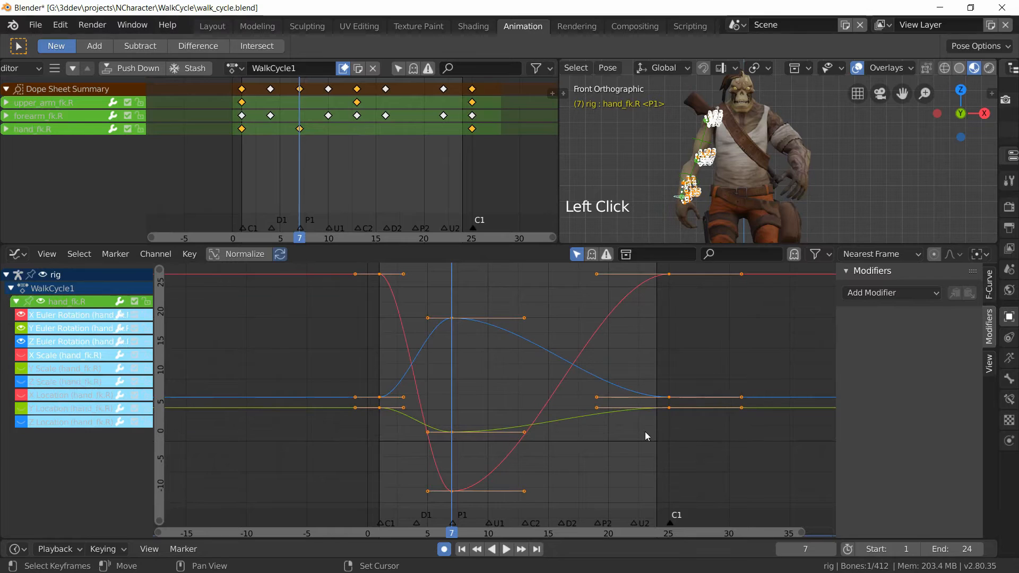
{"action": "key", "text": "s"}
{"action": "key", "text": "y"}
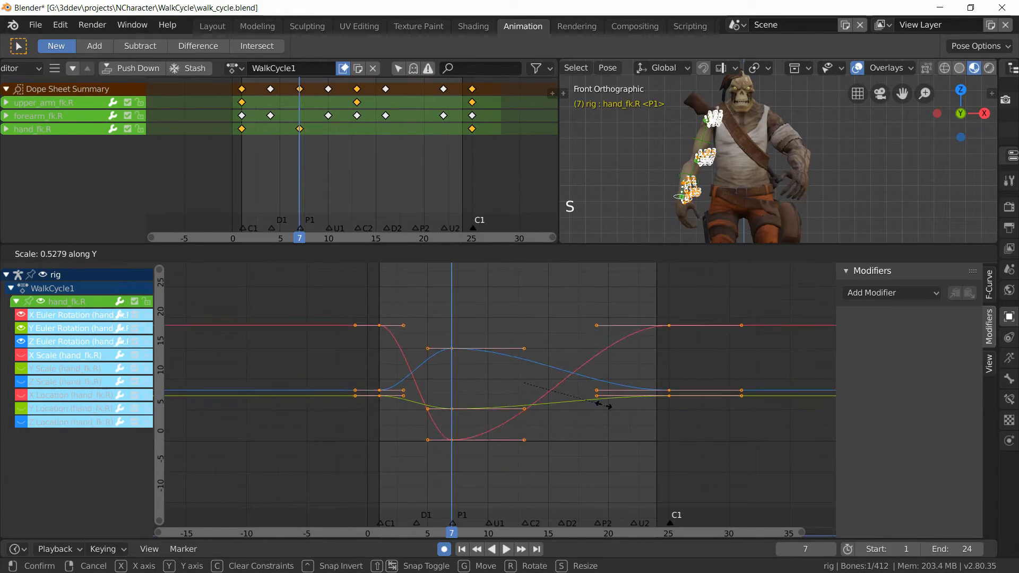
{"action": "left_click", "coordinate": [598, 401]}
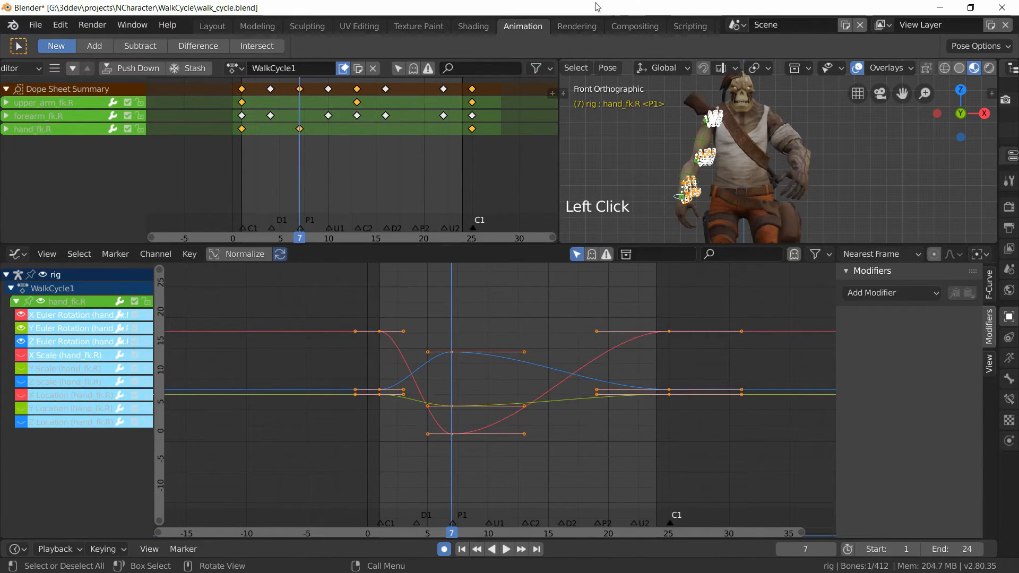
Play the cycle in the Layout workspace to check the softened hand swing, and save the file
{"action": "left_click", "coordinate": [218, 30]}
{"action": "key", "text": "space"}
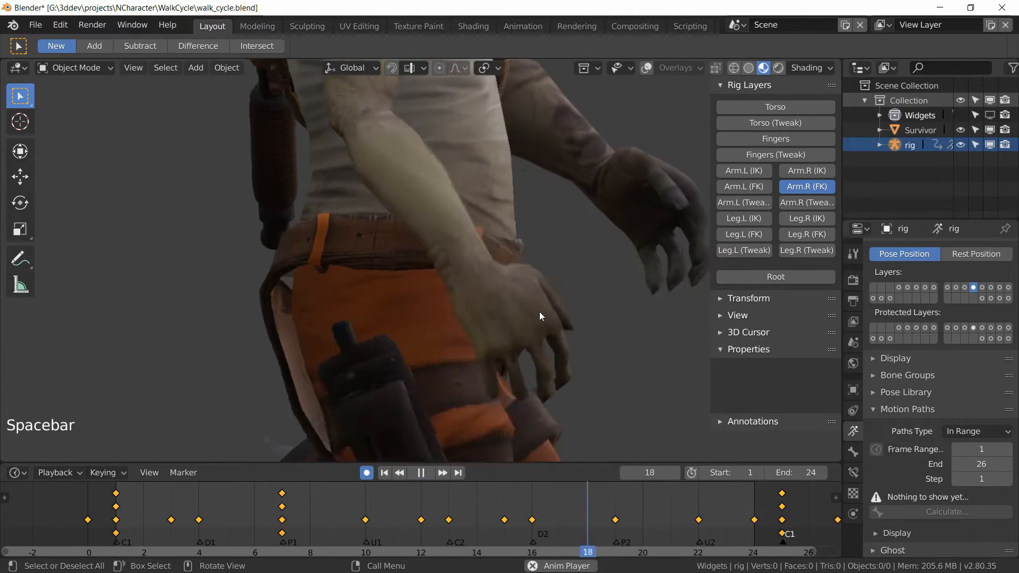
{"action": "key", "text": "space"}
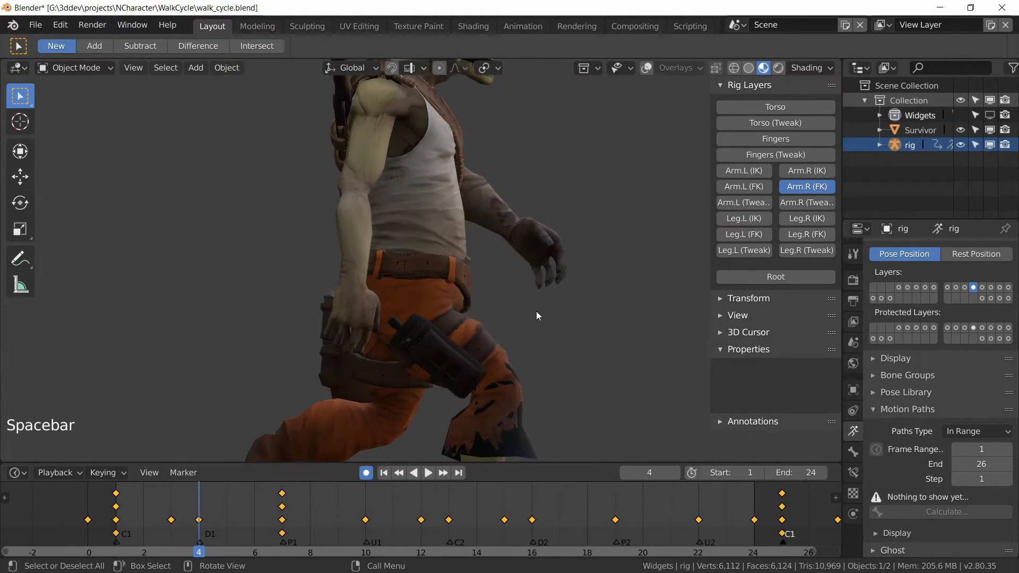
{"action": "key", "text": "space"}
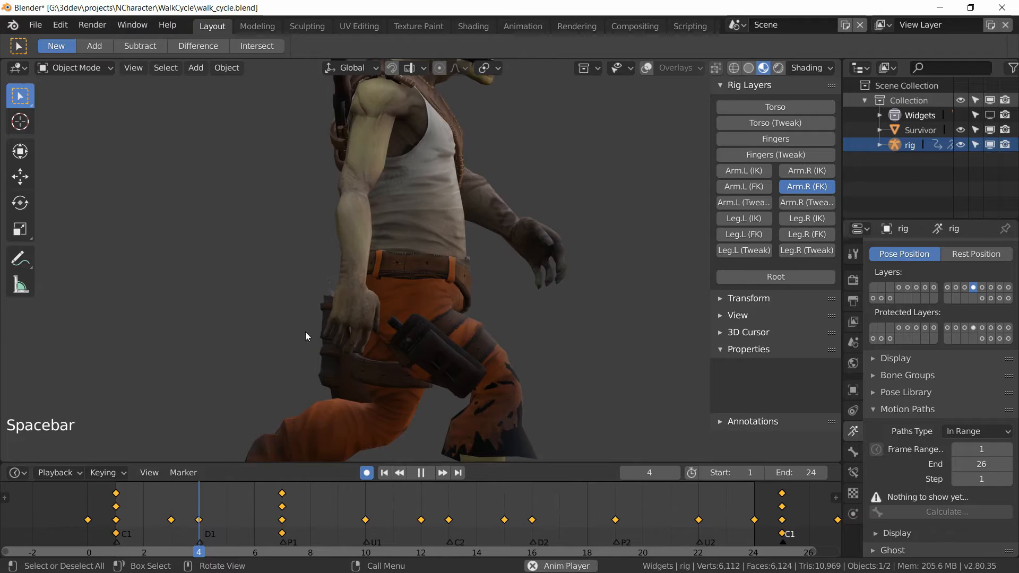
{"action": "key", "text": "space"}
{"action": "key", "text": "ctrl+s"}
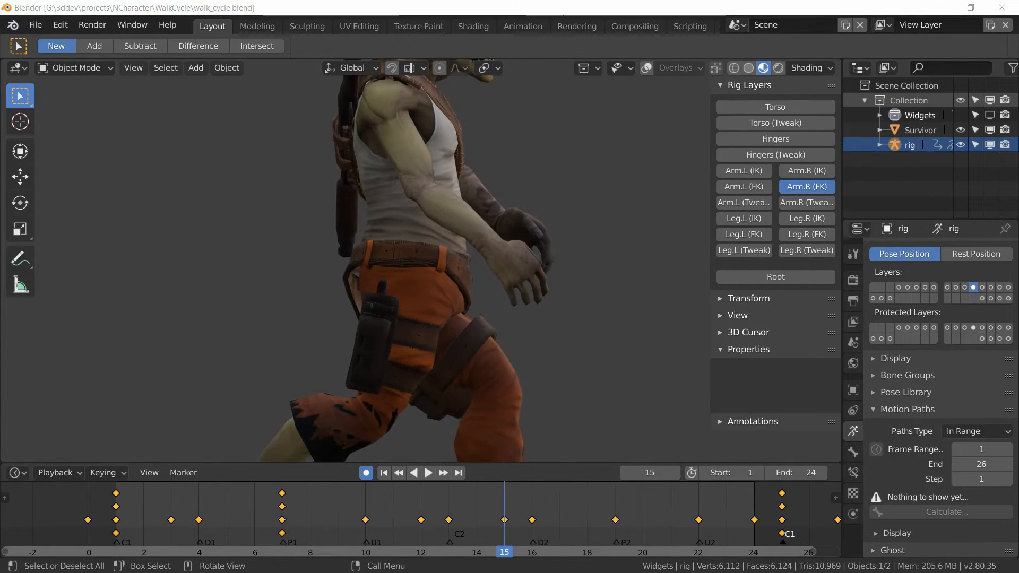
Show the overlays in front view, display only the Arm.L (IK) rig layer, and switch the rig to Pose Mode
{"action": "left_click", "coordinate": [647, 67]}
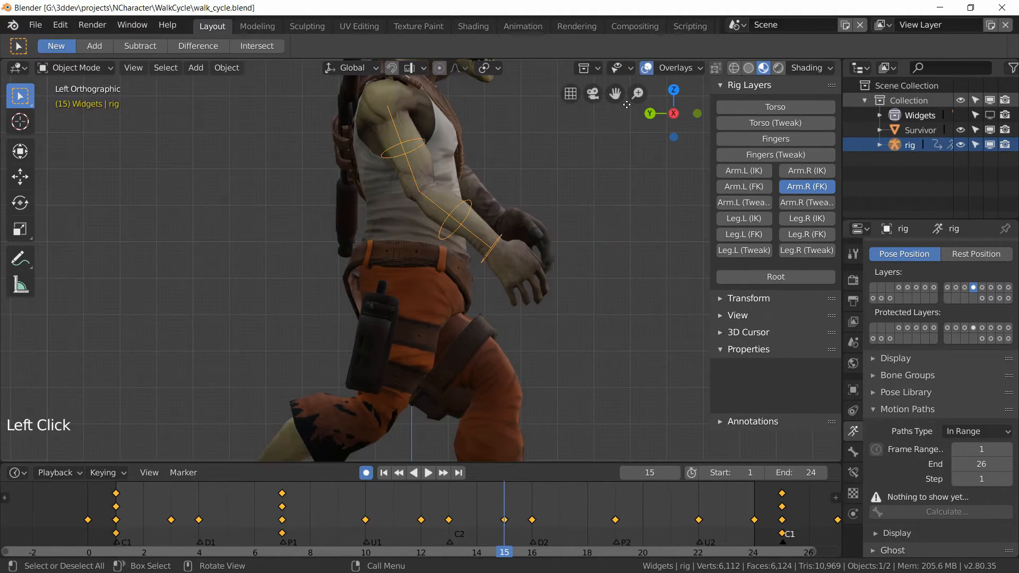
{"action": "middle_click_drag", "start_coordinate": [606, 285], "coordinate": [524, 294]}
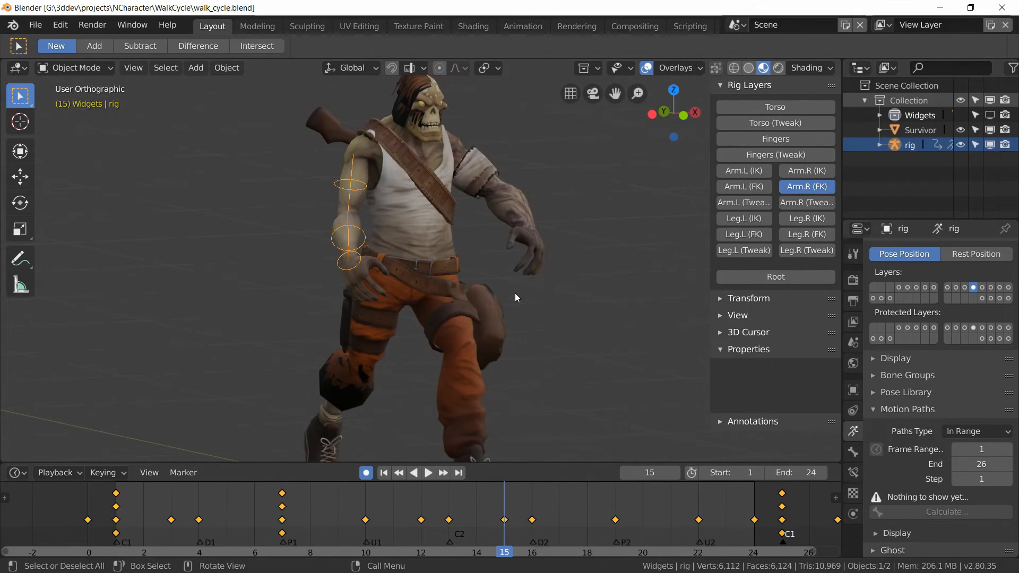
{"action": "key", "text": "KP_3"}
{"action": "key", "text": "KP_1"}
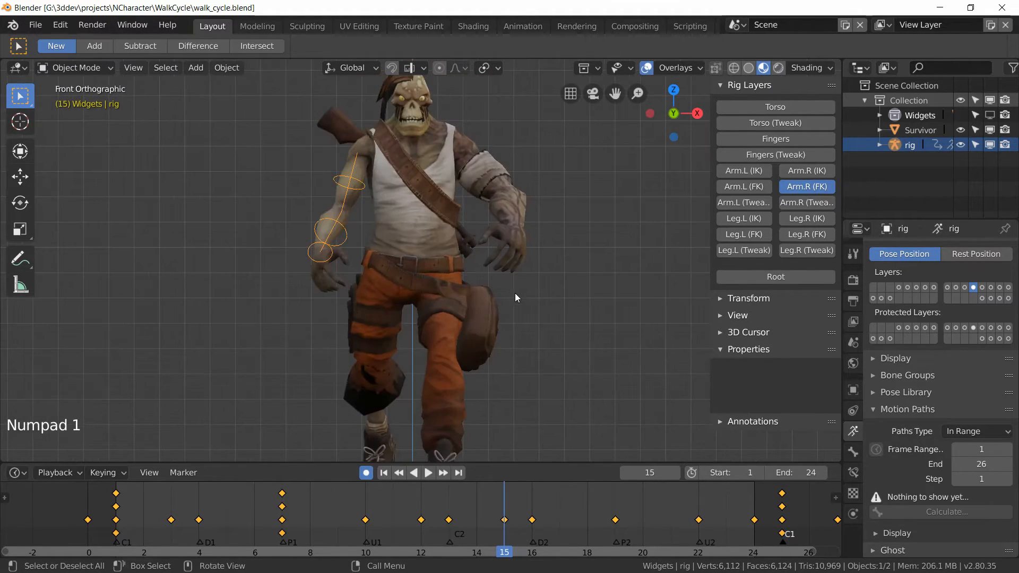
{"action": "left_click", "coordinate": [797, 190]}
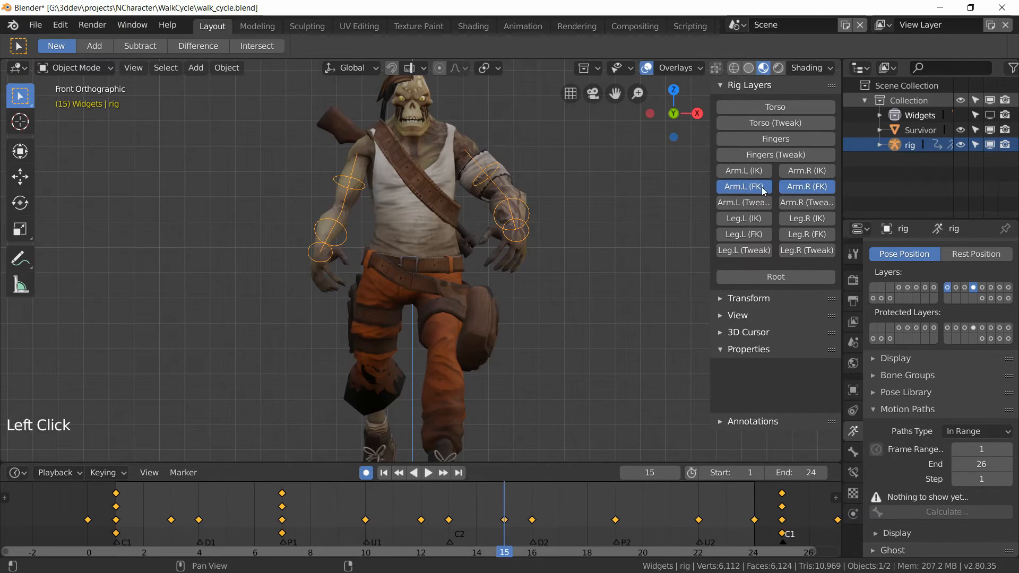
{"action": "left_click", "coordinate": [803, 185]}
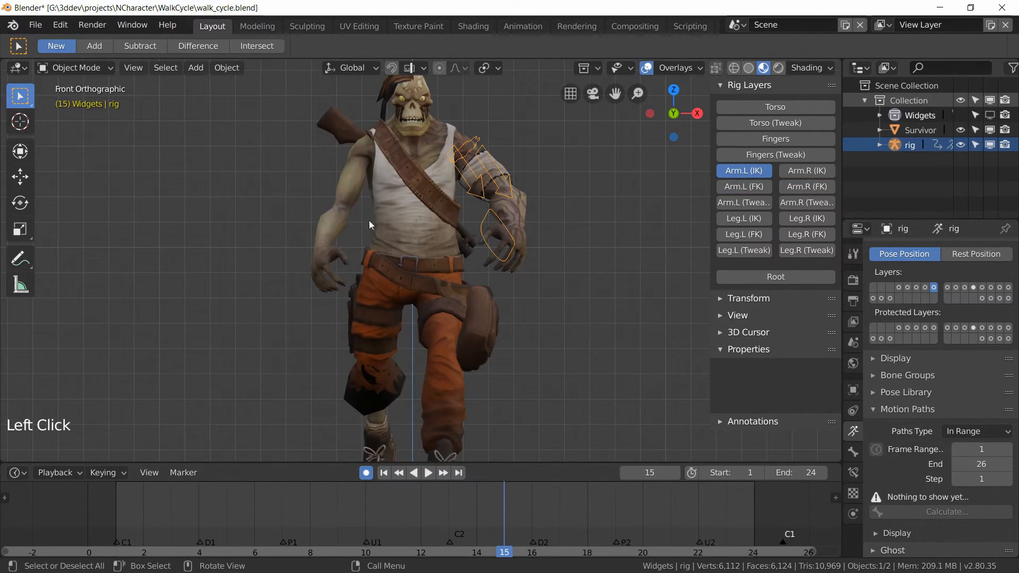
{"action": "left_click", "coordinate": [95, 69]}
{"action": "left_click", "coordinate": [77, 117]}
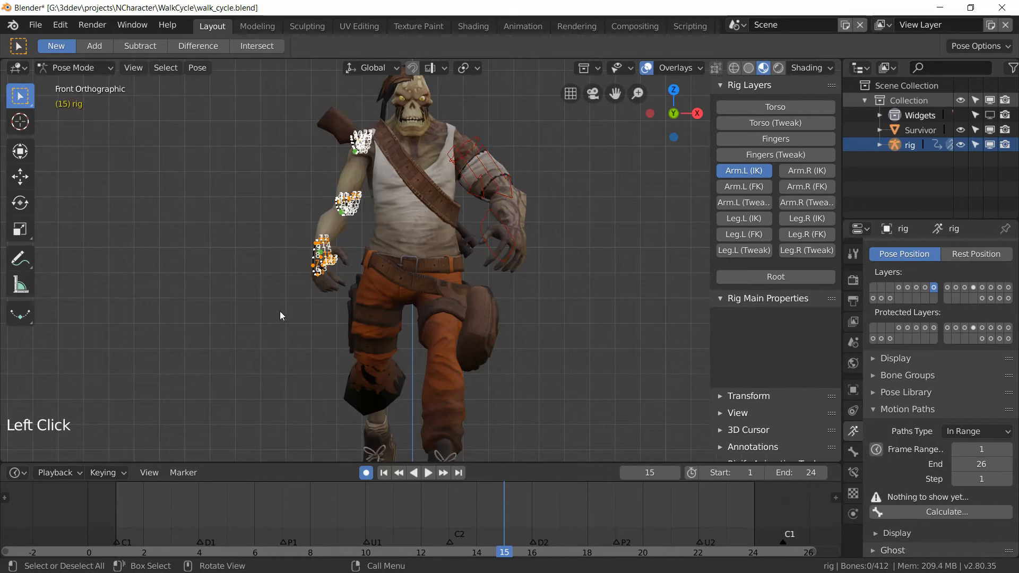
{"action": "scroll", "coordinate": [356, 246], "scroll_direction": "up", "scroll_amount": 3}
{"action": "middle_click_drag", "start_coordinate": [465, 254], "coordinate": [399, 331], "text": "shift"}
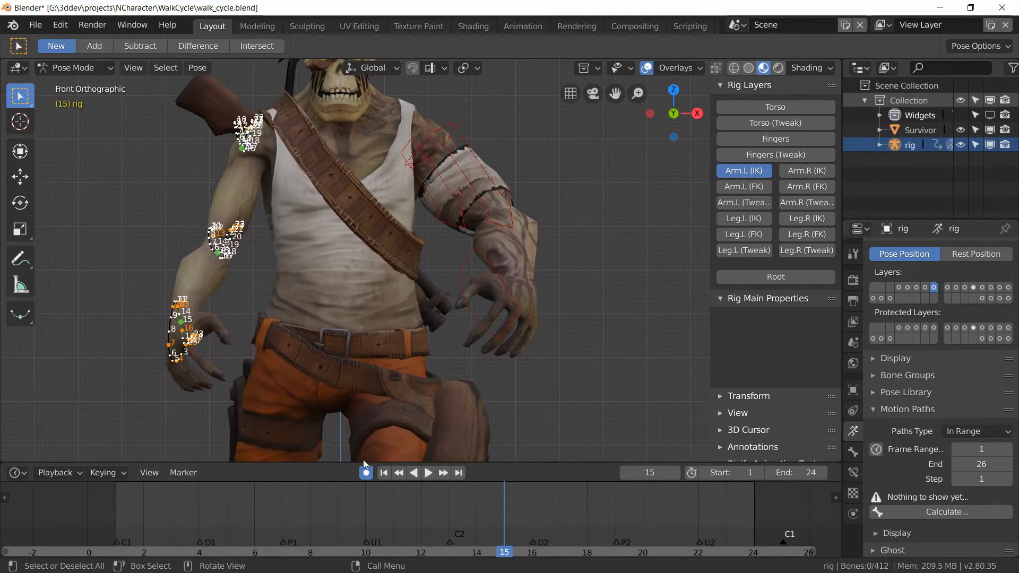
Turn off automatic keyframing and review the arm poses at frames 13 (C2) and 1 (C1)
{"action": "right_click", "coordinate": [449, 510]}
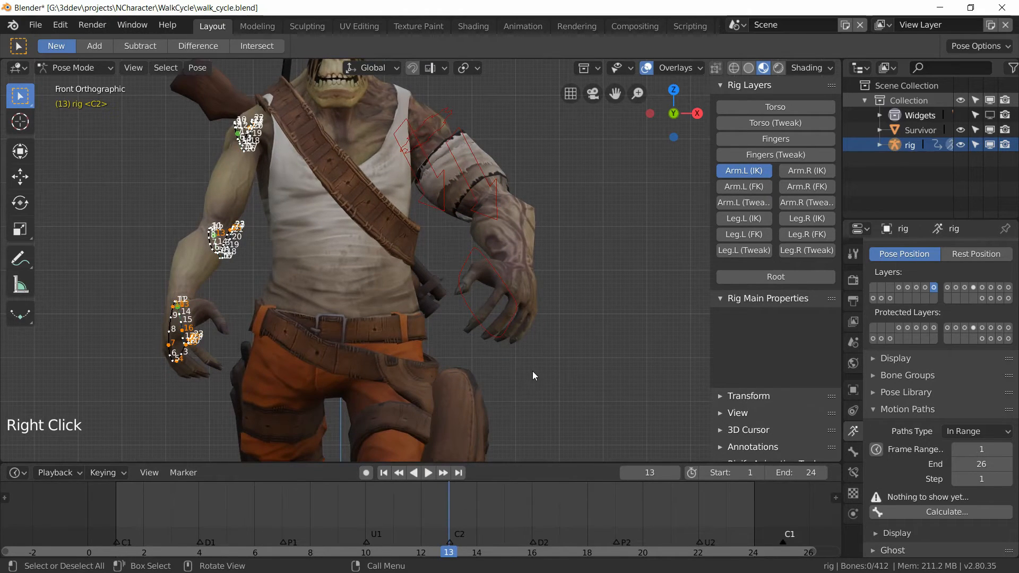
{"action": "middle_click_drag", "start_coordinate": [495, 411], "coordinate": [383, 419]}
{"action": "right_click_drag", "start_coordinate": [96, 534], "coordinate": [116, 526]}
{"action": "key", "text": "space"}
{"action": "key", "text": "space"}
{"action": "middle_click_drag", "start_coordinate": [276, 371], "coordinate": [524, 314]}
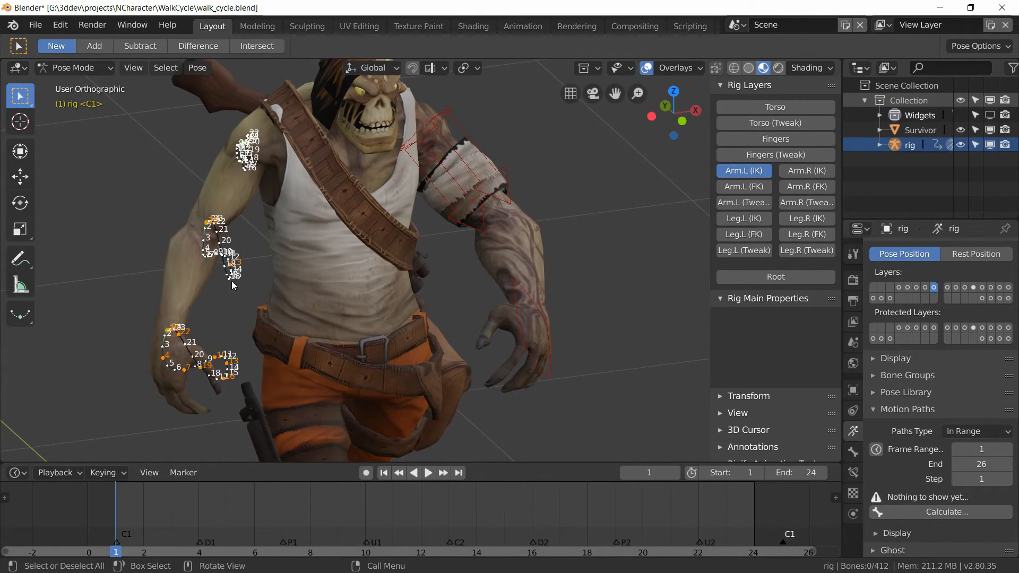
Display the Arm.R (FK) layer, select forearm_fk.R, and clear the motion paths drawn along the right arm
{"action": "left_click", "coordinate": [802, 189]}
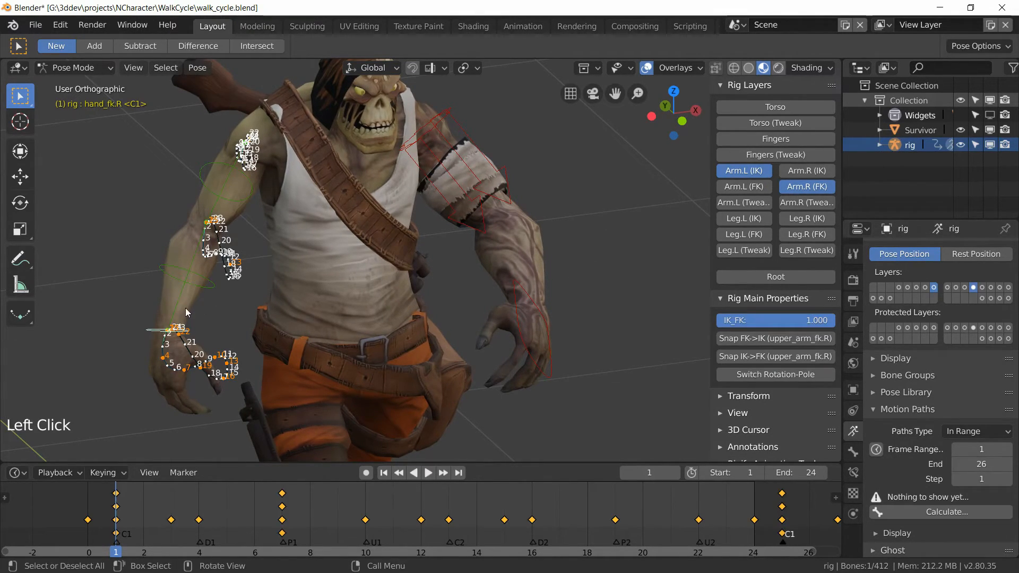
{"action": "left_click", "coordinate": [186, 283]}
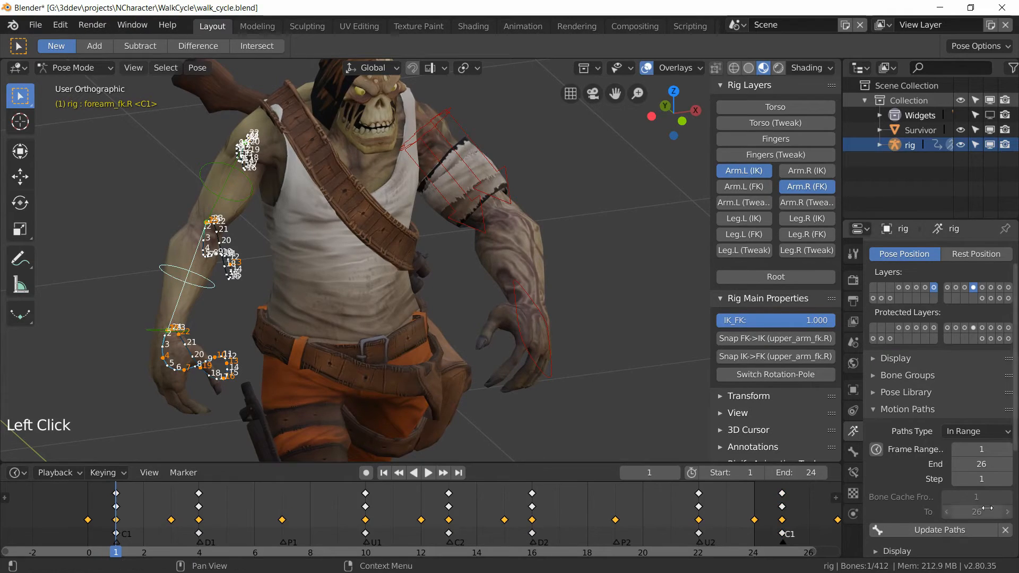
{"action": "left_click", "coordinate": [1006, 530]}
{"action": "middle_click_drag", "start_coordinate": [646, 354], "coordinate": [527, 314]}
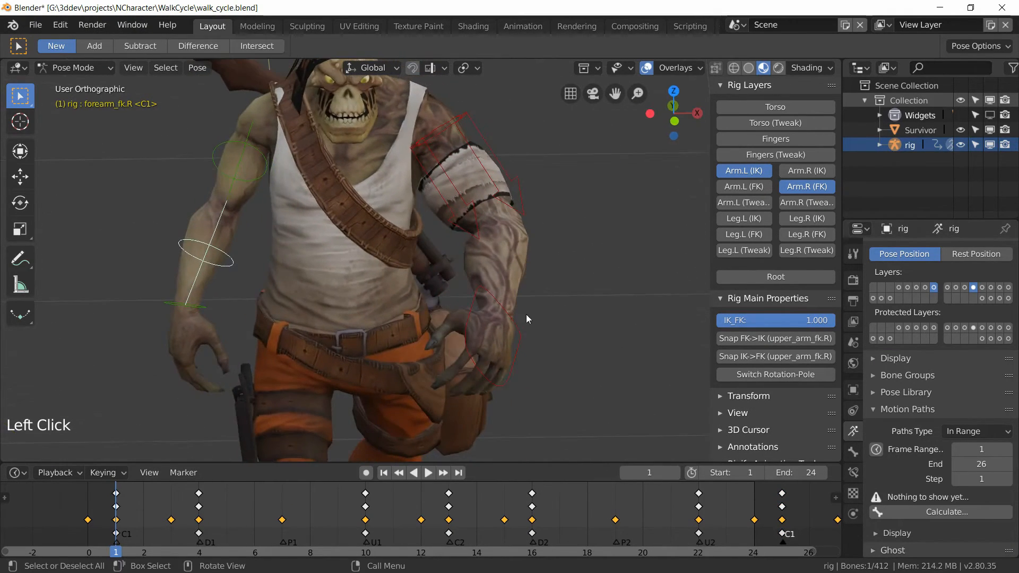
Hide the Arm.R (FK) layer, display Arm.L (FK) alongside Arm.L (IK), and select forearm_fk.L
{"action": "left_click", "coordinate": [517, 320]}
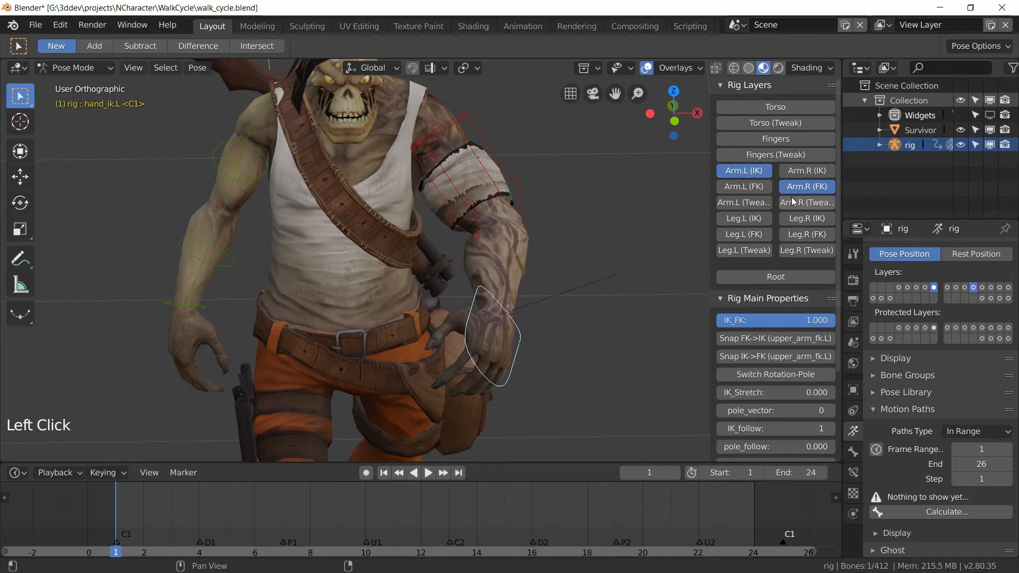
{"action": "middle_click_drag", "start_coordinate": [584, 298], "coordinate": [414, 371]}
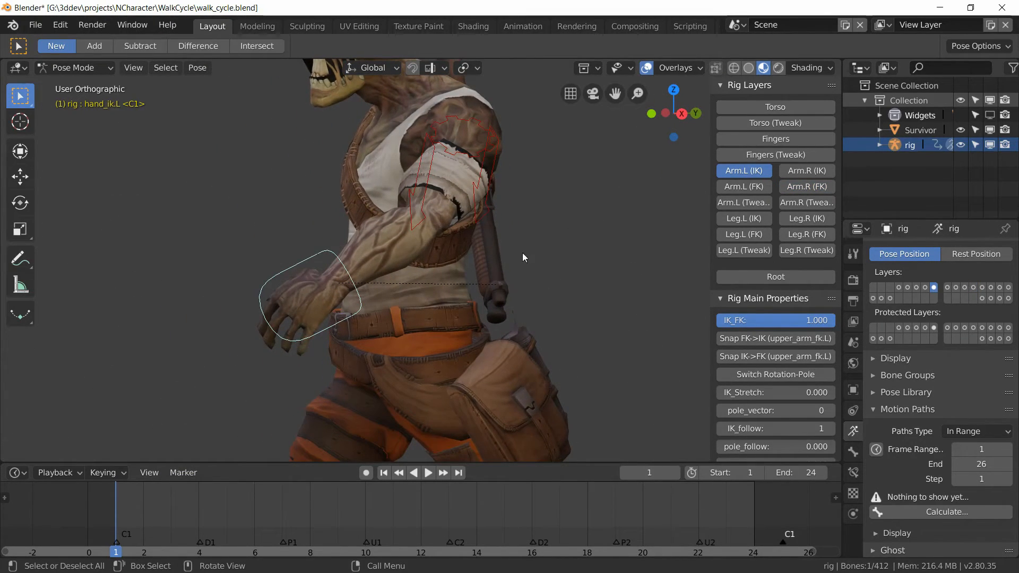
{"action": "middle_click_drag", "start_coordinate": [522, 257], "coordinate": [569, 268]}
{"action": "left_click", "coordinate": [744, 186]}
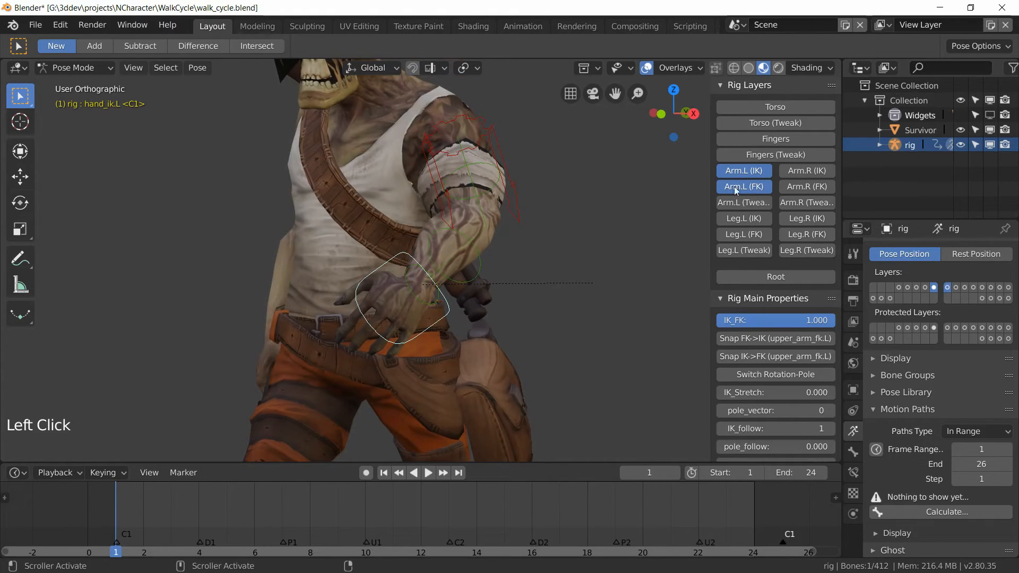
{"action": "left_click", "coordinate": [450, 250]}
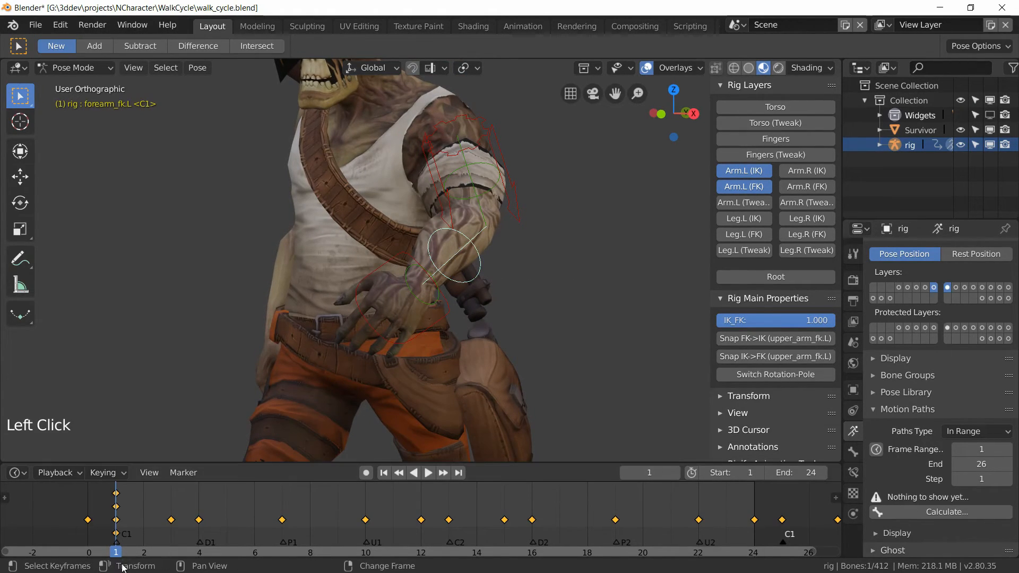
At frame 13 (C2) in right view, select hand_ik.L and set the left arm's IK_FK to 0.000
{"action": "left_click", "coordinate": [391, 260]}
{"action": "right_click_drag", "start_coordinate": [419, 519], "coordinate": [452, 517]}
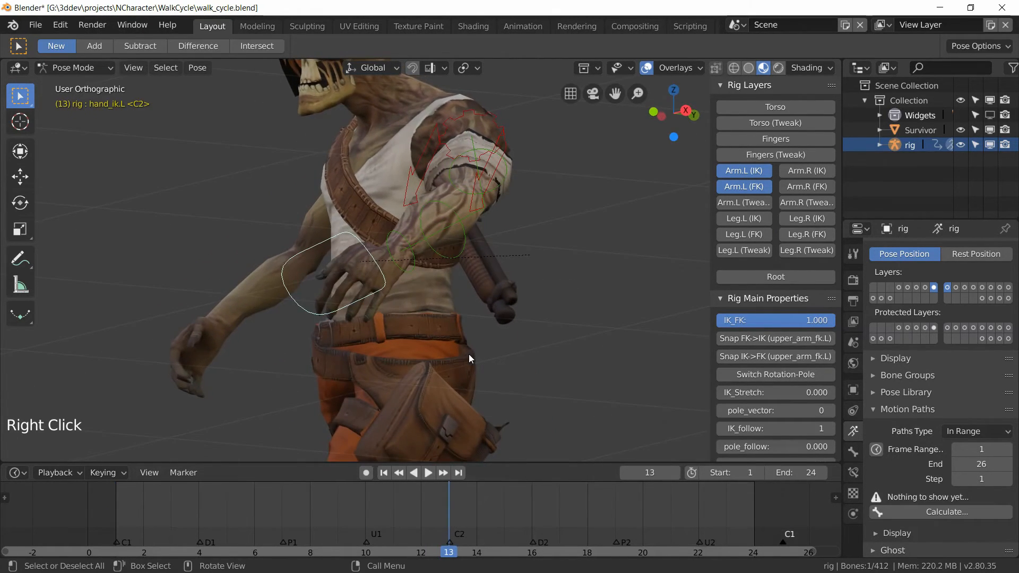
{"action": "key", "text": "ctrl+KP_3"}
{"action": "key", "text": "KP_3"}
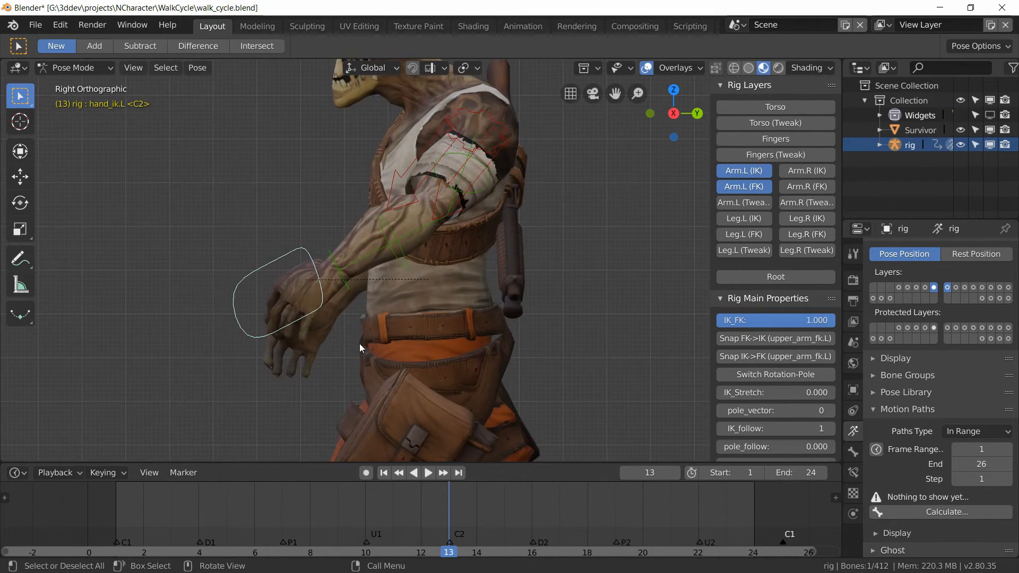
{"action": "left_click_drag", "start_coordinate": [818, 321], "coordinate": [715, 320]}
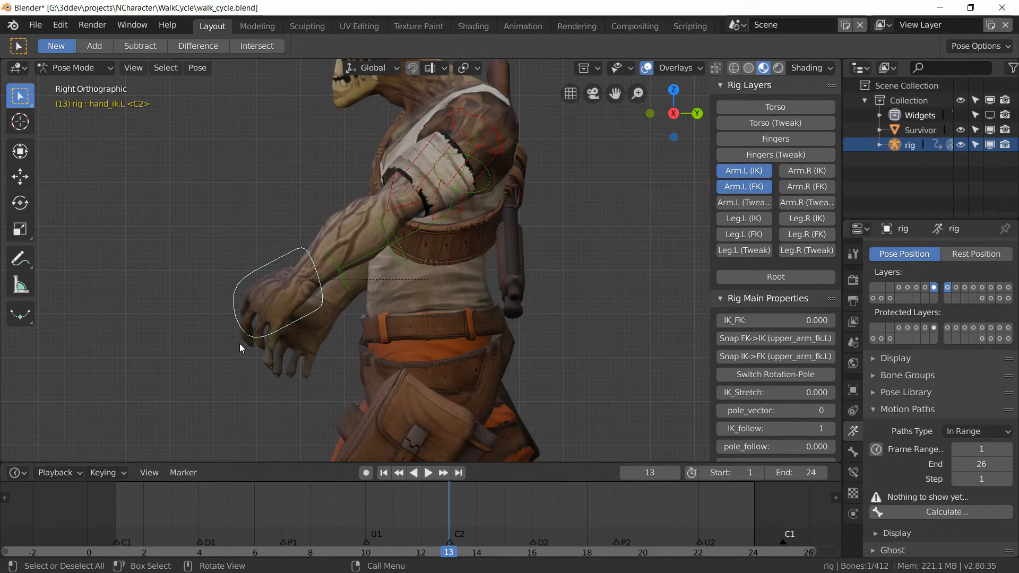
Move hand_ik.L back and down beside the left hip at frame 13, and rotate it to follow the backswing
{"action": "key", "text": "g"}
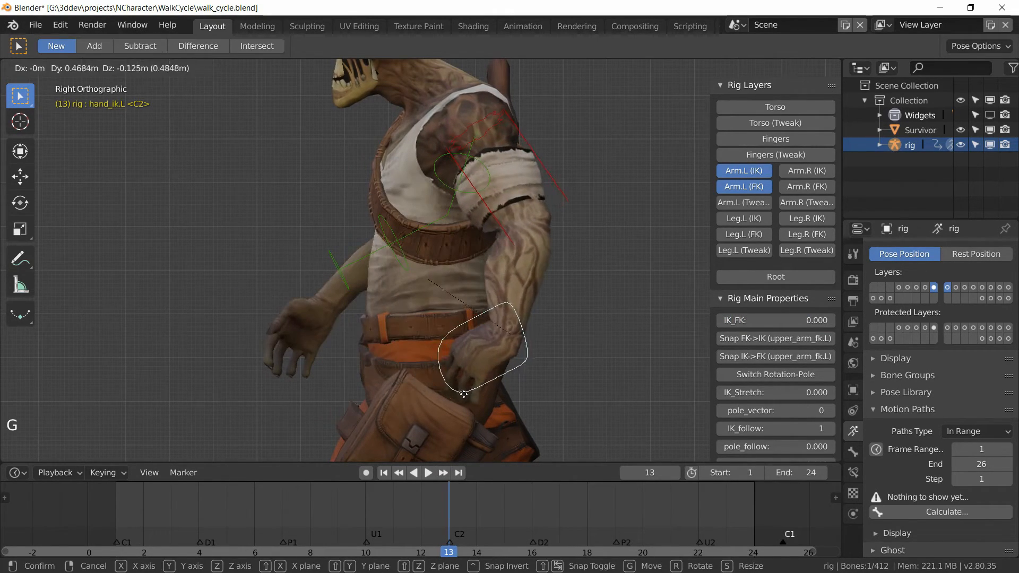
{"action": "left_click", "coordinate": [473, 388]}
{"action": "key", "text": "r"}
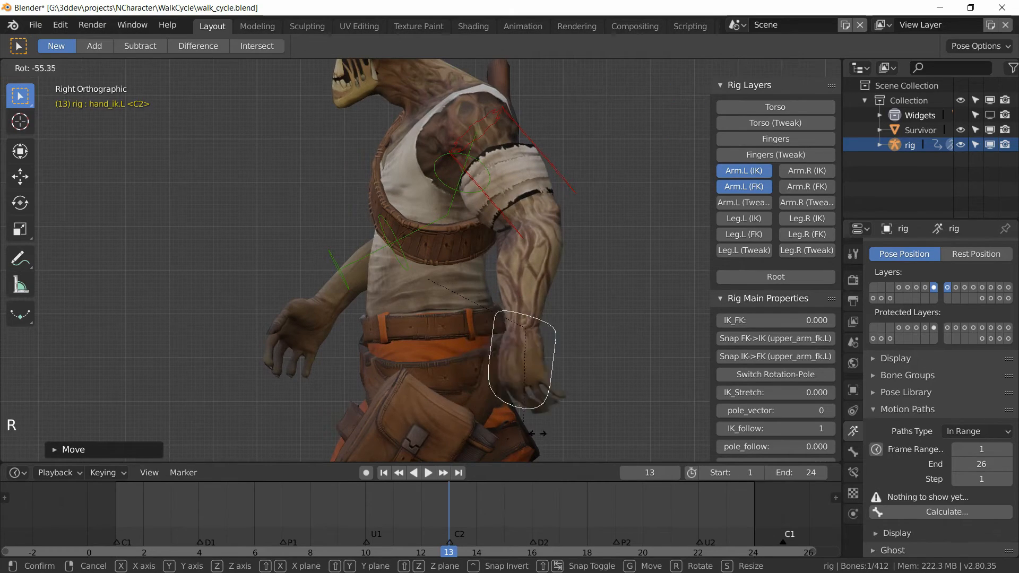
{"action": "left_click", "coordinate": [551, 440]}
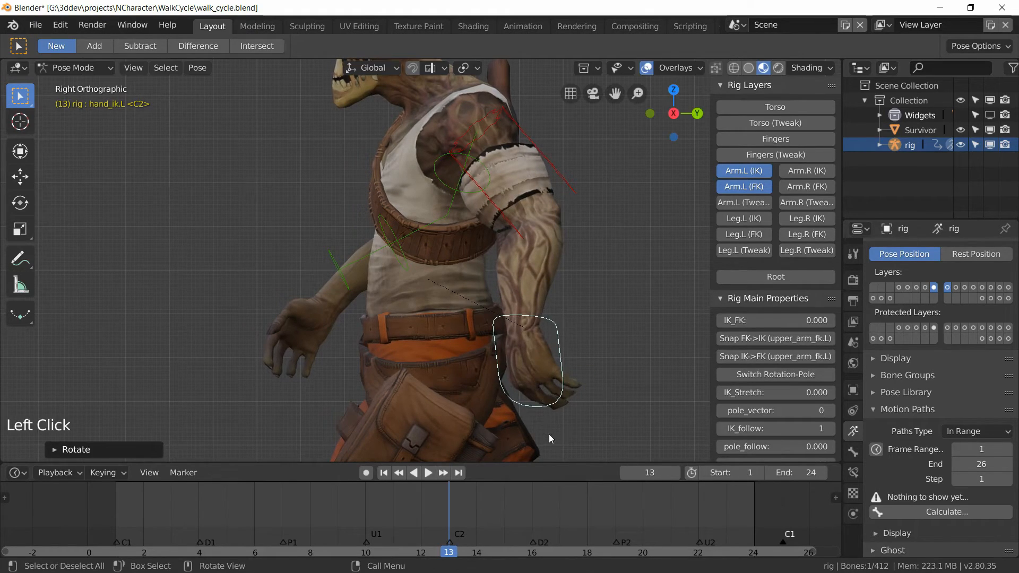
{"action": "key", "text": "g"}
{"action": "left_click", "coordinate": [548, 407]}
{"action": "key", "text": "g"}
{"action": "left_click", "coordinate": [543, 397]}
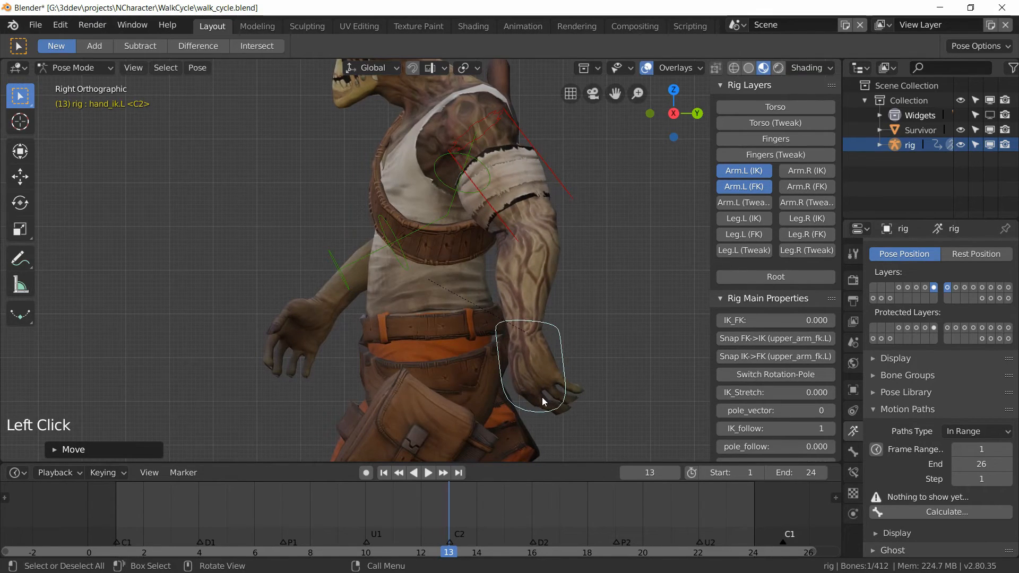
In front view, rotate hand_ik.L by about 18 degrees so the left hand turns outward from the thigh
{"action": "key", "text": "KP_1"}
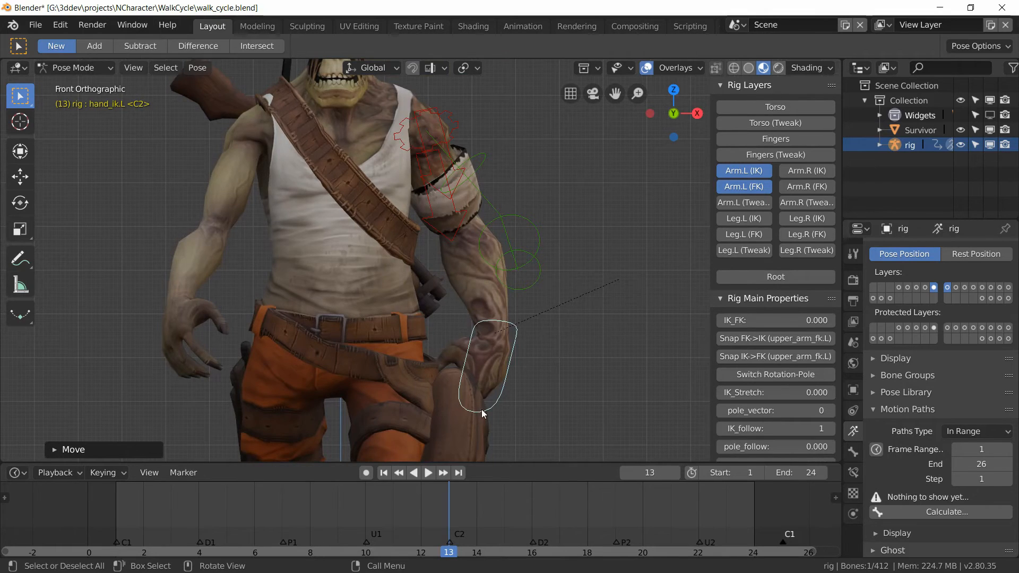
{"action": "key", "text": "r"}
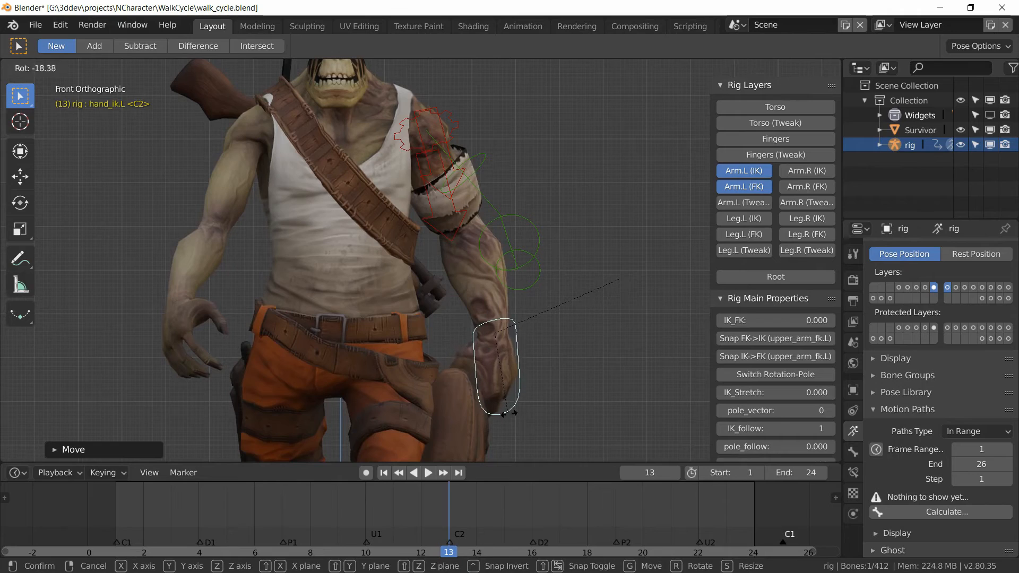
{"action": "left_click", "coordinate": [510, 417]}
Select upper_arm_ik.L and snap the left arm's FK controls to the IK pose
{"action": "left_click", "coordinate": [461, 237]}
{"action": "middle_click_drag", "start_coordinate": [462, 237], "coordinate": [457, 367]}
{"action": "scroll", "coordinate": [457, 363], "scroll_direction": "up", "scroll_amount": 2}
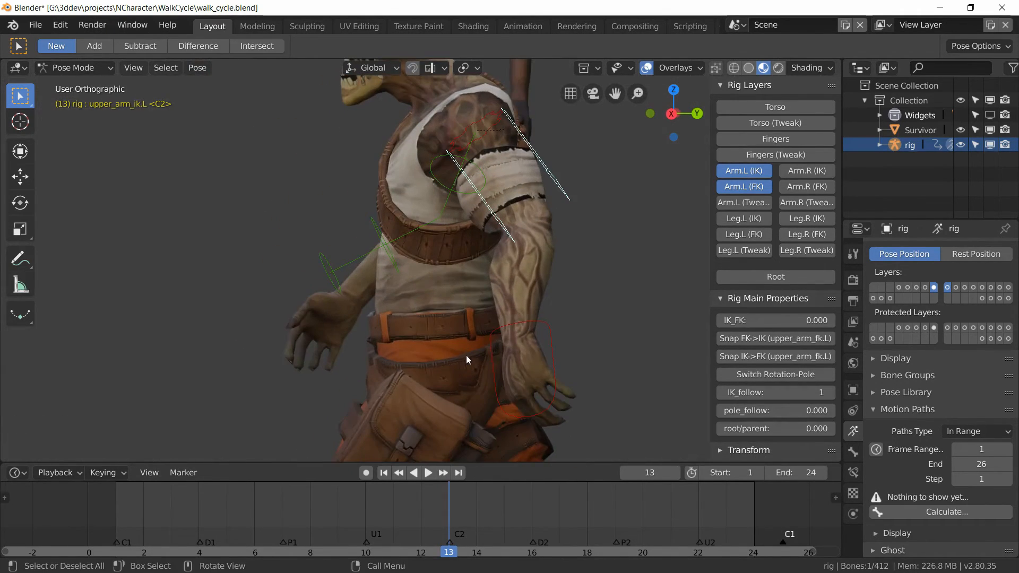
{"action": "key", "text": "ctrl+KP_3"}
{"action": "key", "text": "KP_3"}
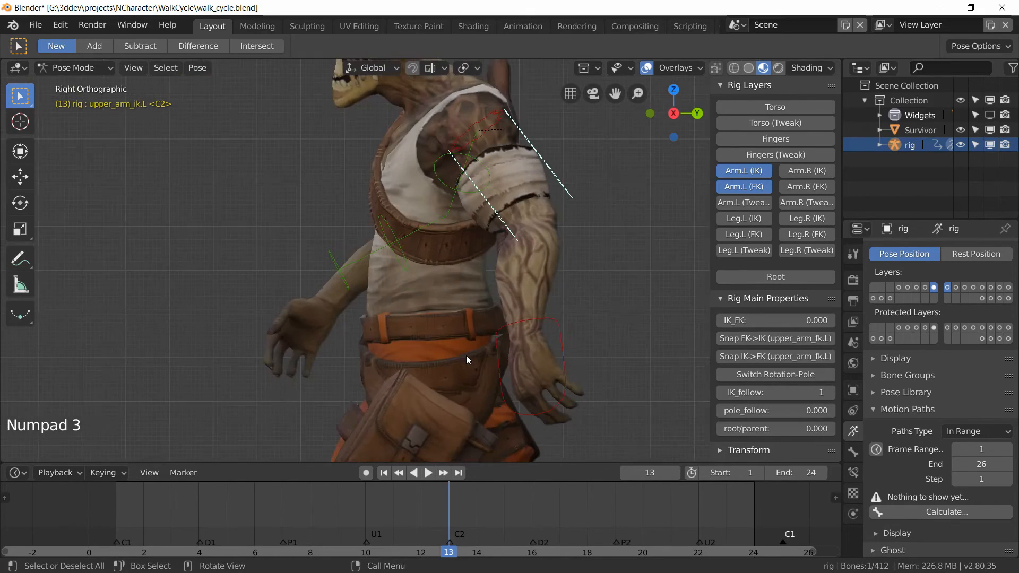
{"action": "middle_click_drag", "start_coordinate": [487, 357], "coordinate": [403, 350], "text": "shift"}
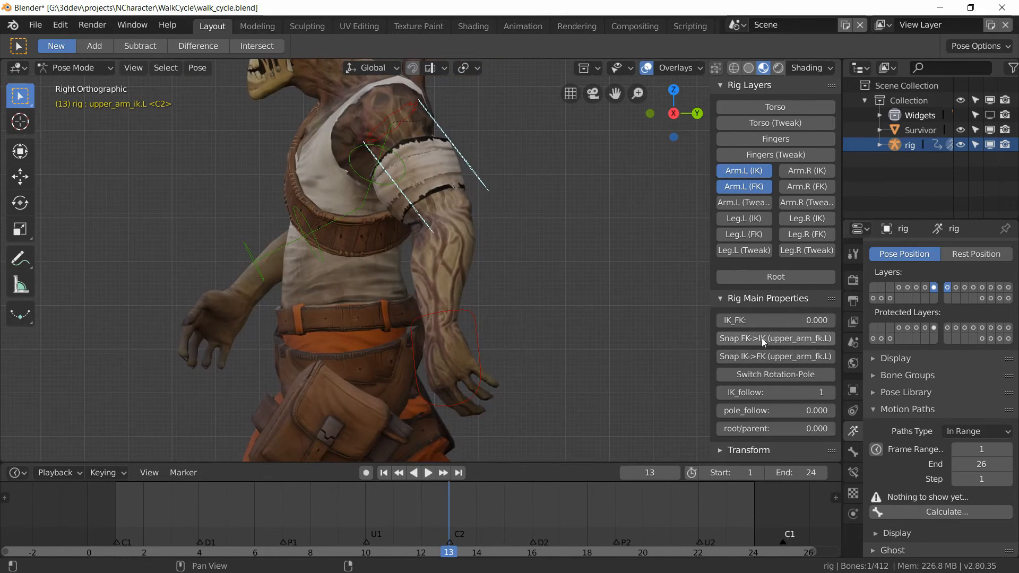
{"action": "left_click", "coordinate": [748, 338]}
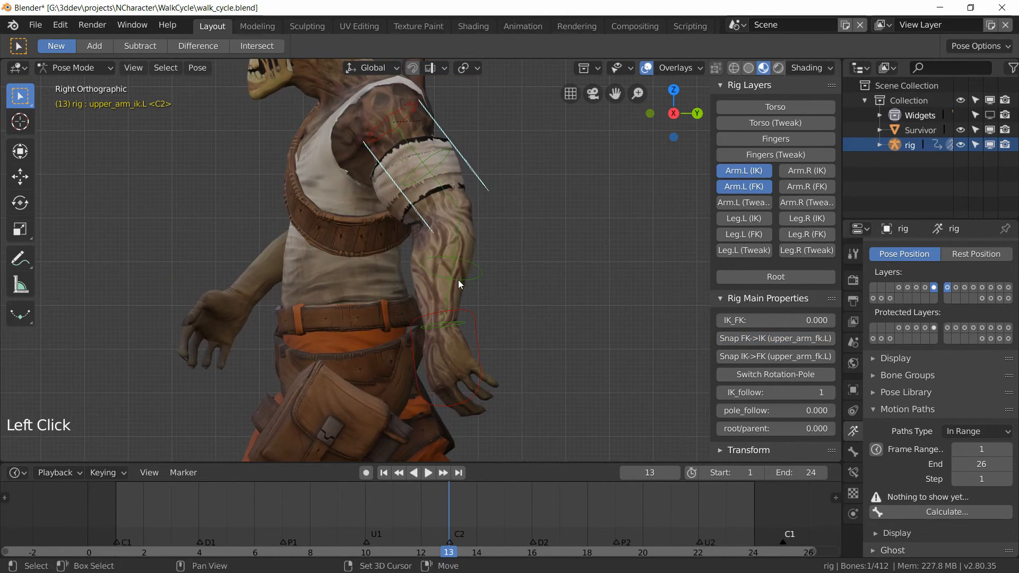
Turn on automatic keyframing and hide the Arm.L (IK) layer
{"action": "middle_click_drag", "start_coordinate": [458, 280], "coordinate": [474, 300], "text": "shift"}
{"action": "left_click", "coordinate": [366, 473]}
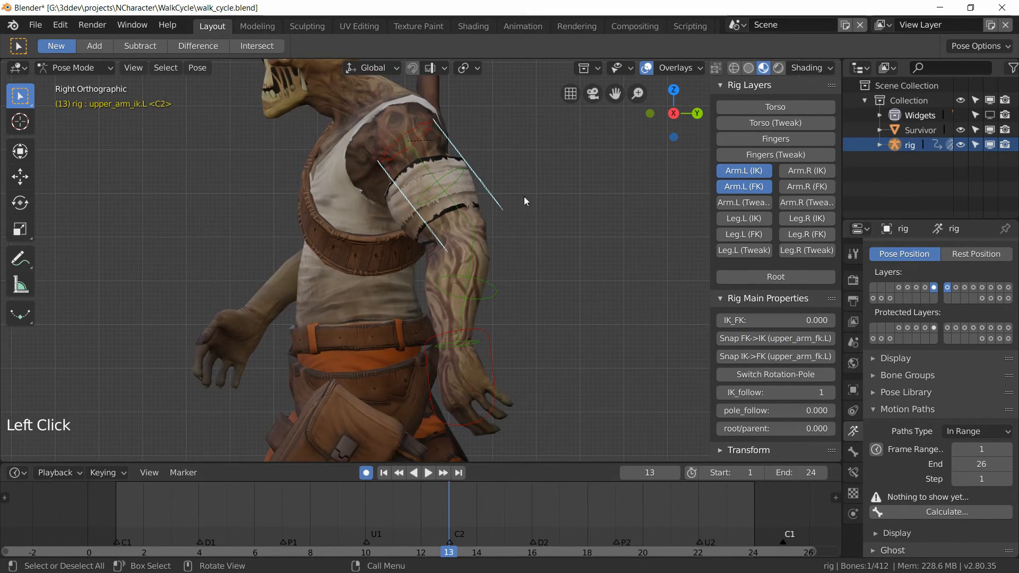
{"action": "left_click", "coordinate": [756, 171]}
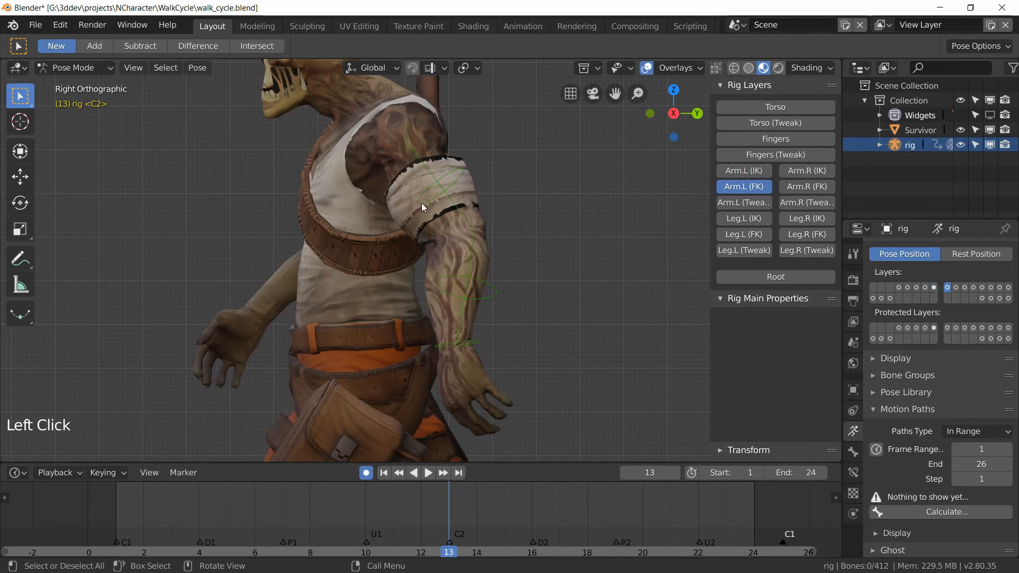
Select all three left arm FK controls and insert a Rotation keyframe at frame 13 (C2)
{"action": "middle_click_drag", "start_coordinate": [473, 249], "coordinate": [603, 268], "text": "shift"}
{"action": "key", "text": "b"}
{"action": "left_click_drag", "start_coordinate": [578, 375], "coordinate": [405, 87]}
{"action": "key", "text": "i"}
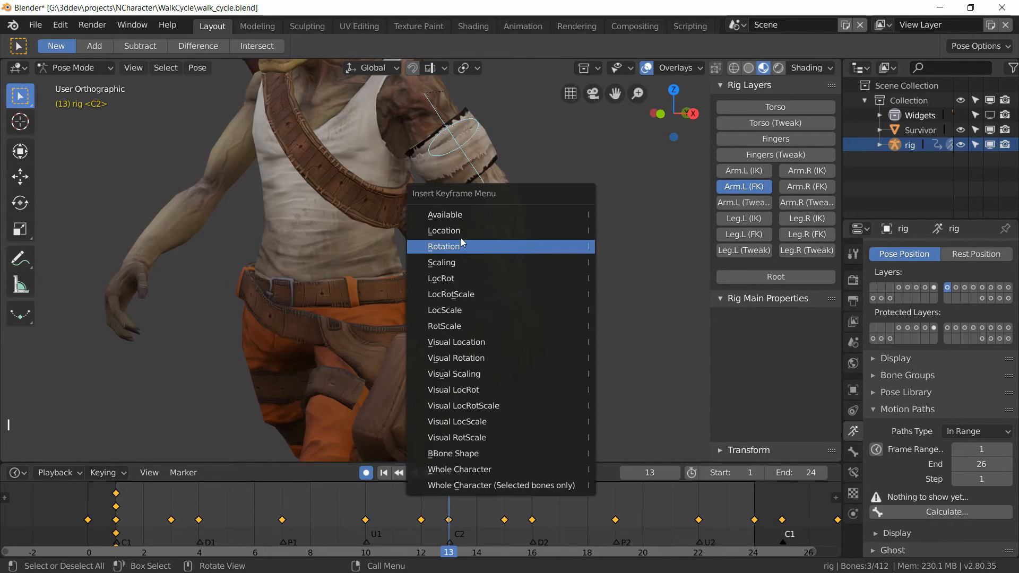
{"action": "left_click", "coordinate": [457, 247]}
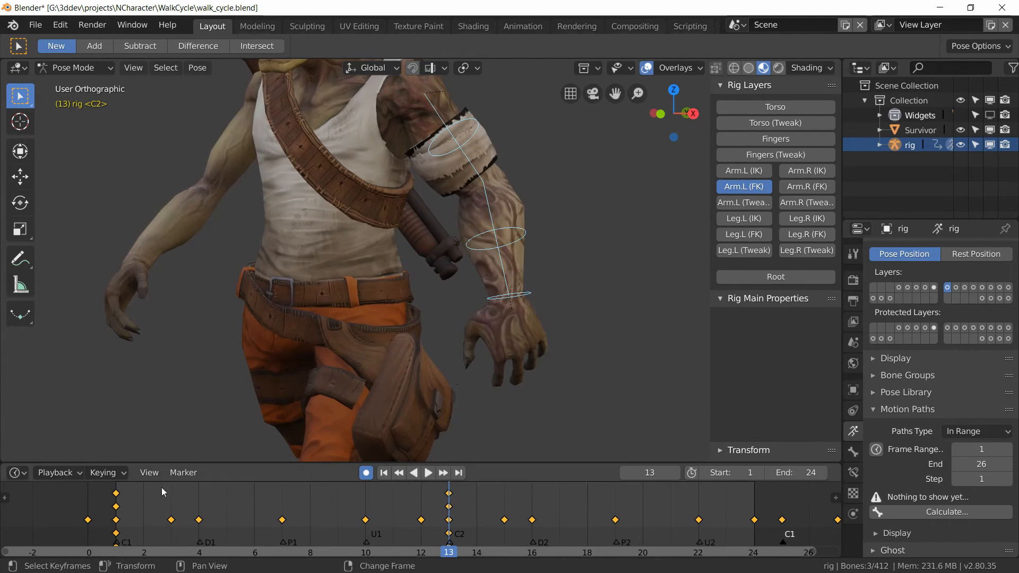
Select forearm_fk.L at frame 13 and, with automatic keyframing suspended, set the left arm's IK_FK to 1.000
{"action": "right_click", "coordinate": [117, 507]}
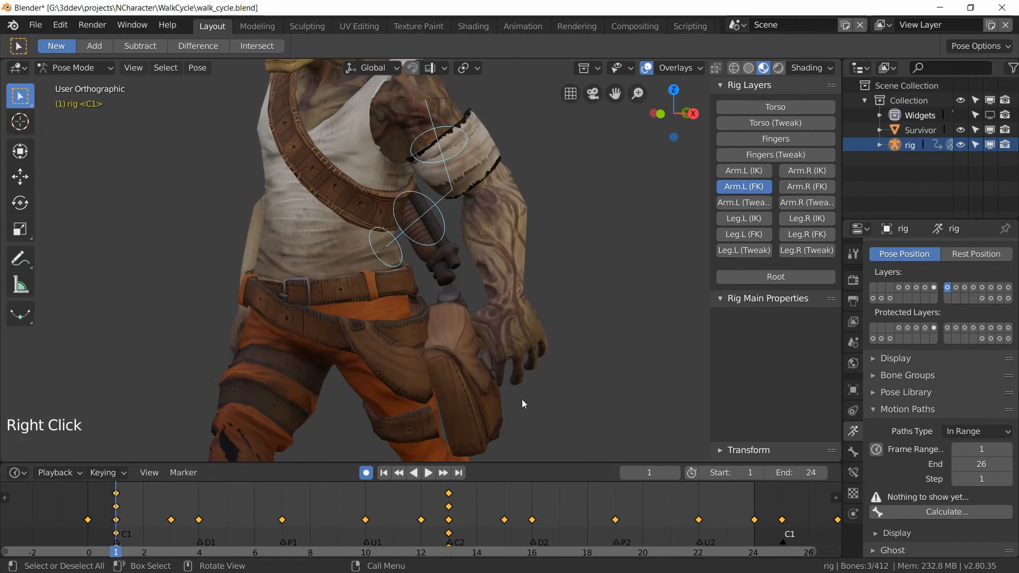
{"action": "right_click", "coordinate": [448, 509]}
{"action": "left_click", "coordinate": [516, 232]}
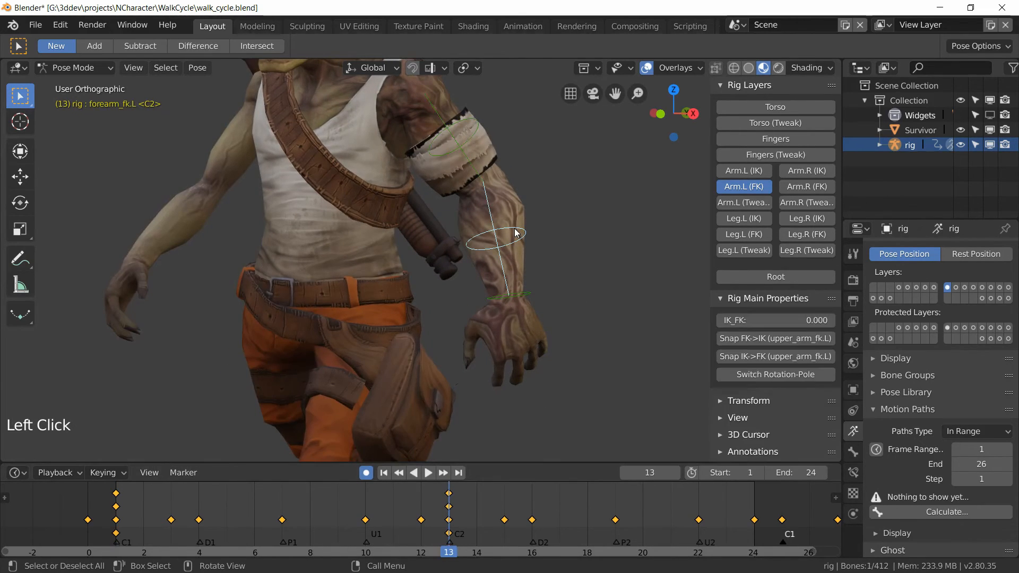
{"action": "left_click", "coordinate": [366, 472]}
{"action": "left_click_drag", "start_coordinate": [772, 321], "coordinate": [788, 320]}
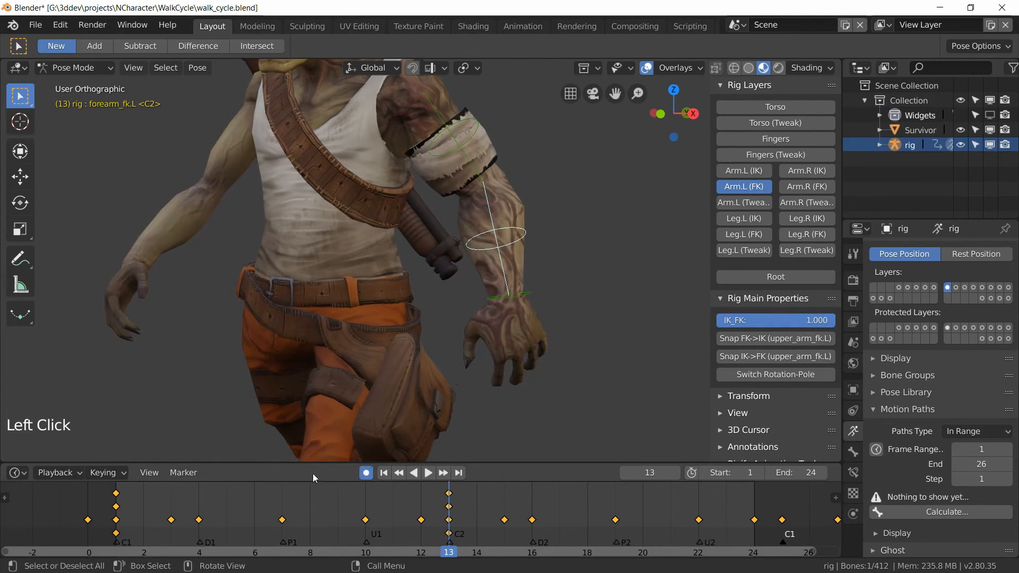
Copy the pose of the three left arm FK controls at frame 1 and paste it at frame 25
{"action": "scroll", "coordinate": [523, 237], "scroll_direction": "down", "scroll_amount": 3}
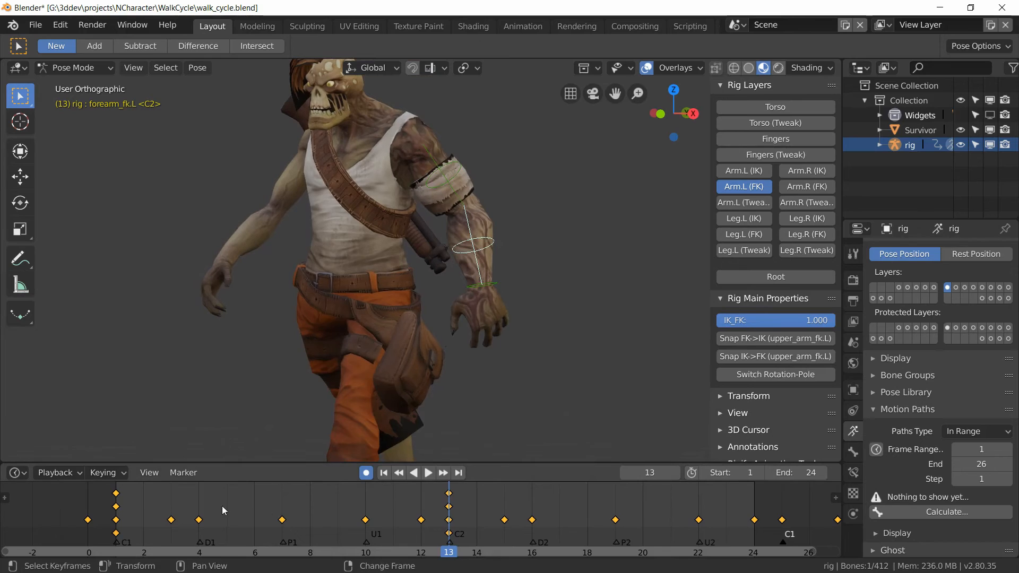
{"action": "right_click_drag", "start_coordinate": [228, 507], "coordinate": [116, 507]}
{"action": "left_click", "coordinate": [448, 170], "text": "shift"}
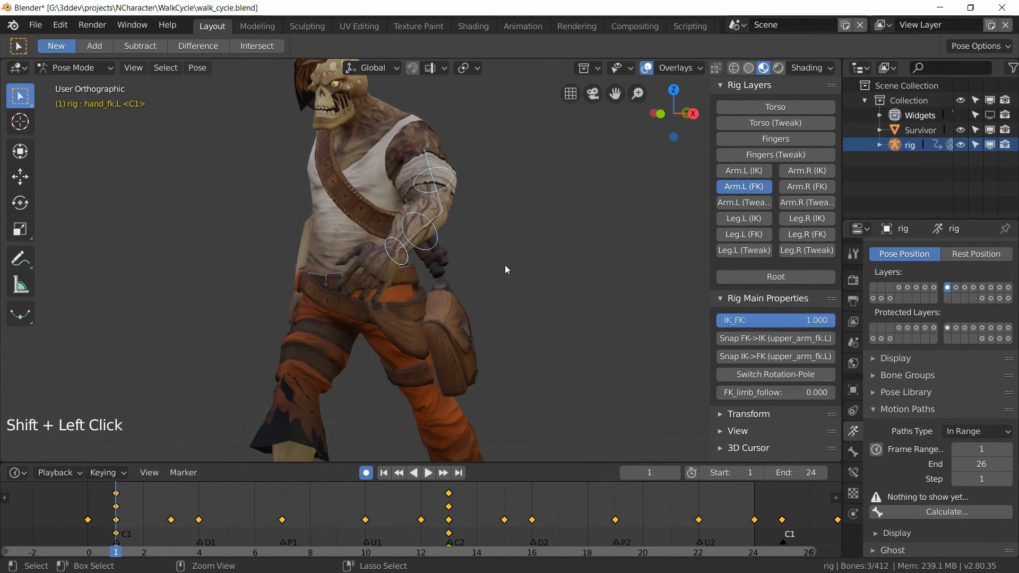
{"action": "right_click", "coordinate": [778, 514]}
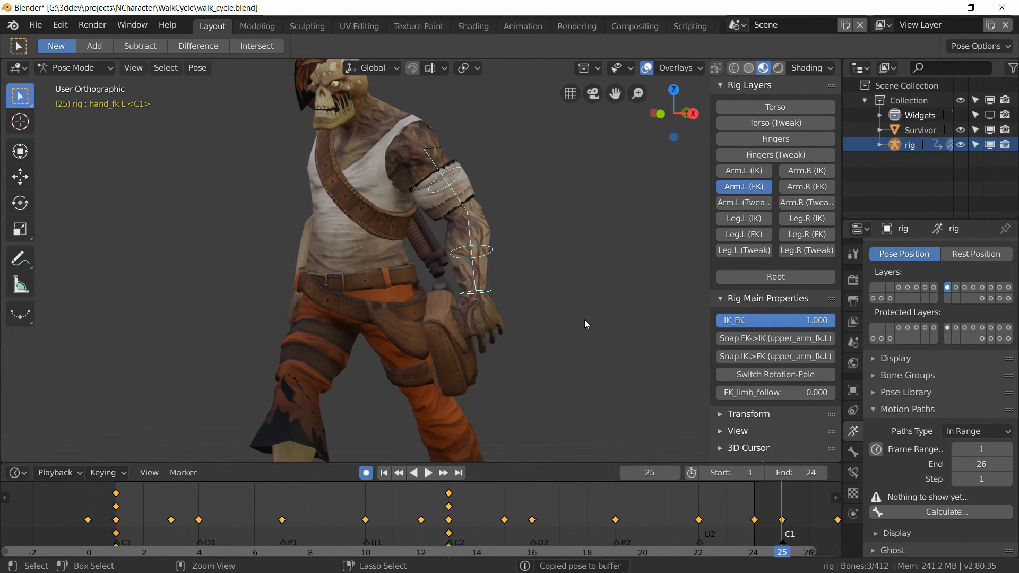
{"action": "key", "text": "ctrl+v"}
Play back the walk cycle and review the left arm swing in front view with the viewport overlays hidden
{"action": "right_click_drag", "start_coordinate": [114, 514], "coordinate": [628, 525]}
{"action": "key", "text": "space"}
{"action": "middle_click_drag", "start_coordinate": [542, 335], "coordinate": [551, 364]}
{"action": "key", "text": "space"}
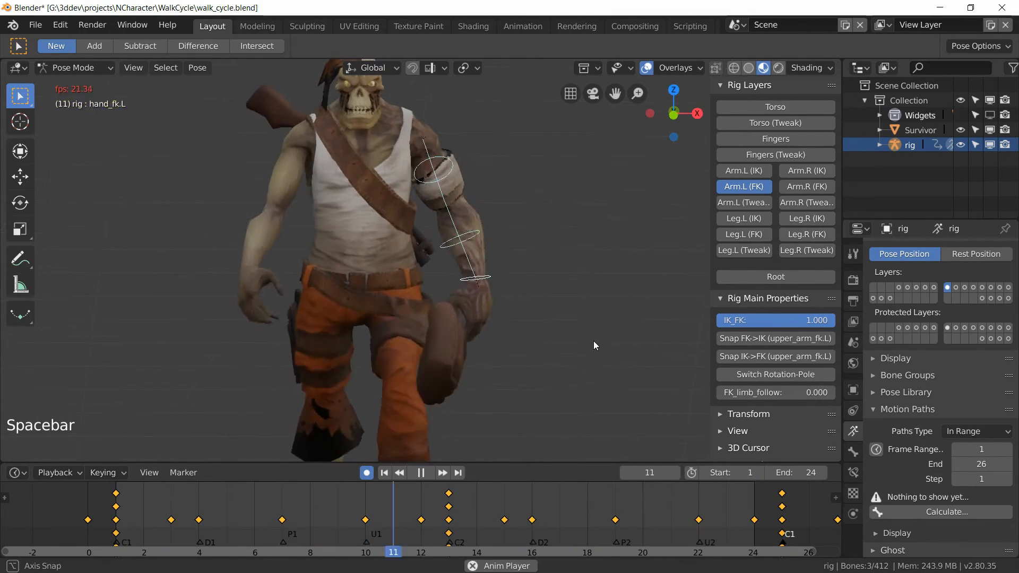
{"action": "key", "text": "KP_1"}
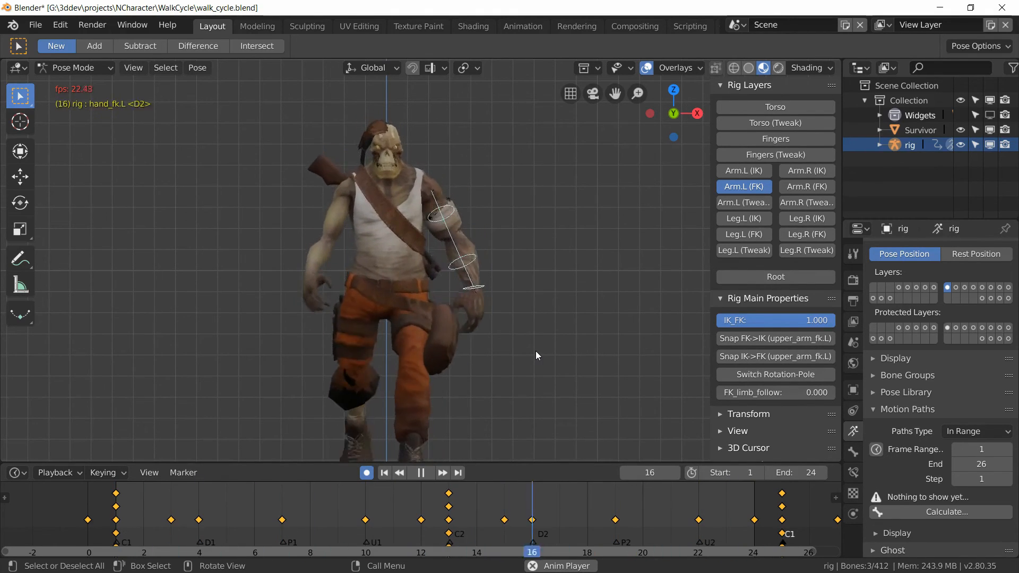
{"action": "scroll", "coordinate": [536, 352], "scroll_direction": "down", "scroll_amount": 1}
{"action": "middle_click_drag", "start_coordinate": [493, 268], "coordinate": [510, 253], "text": "shift"}
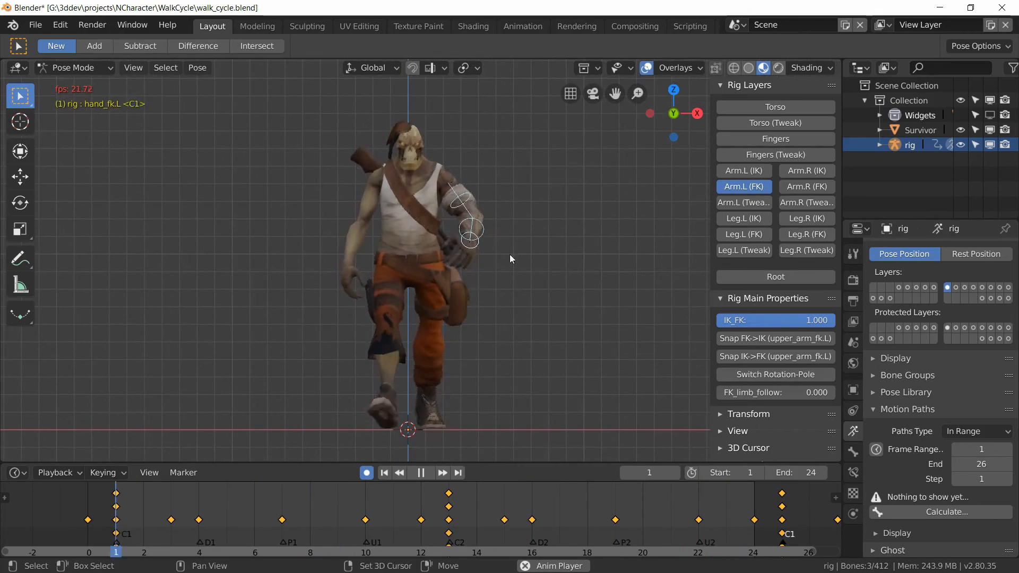
{"action": "left_click", "coordinate": [646, 67]}
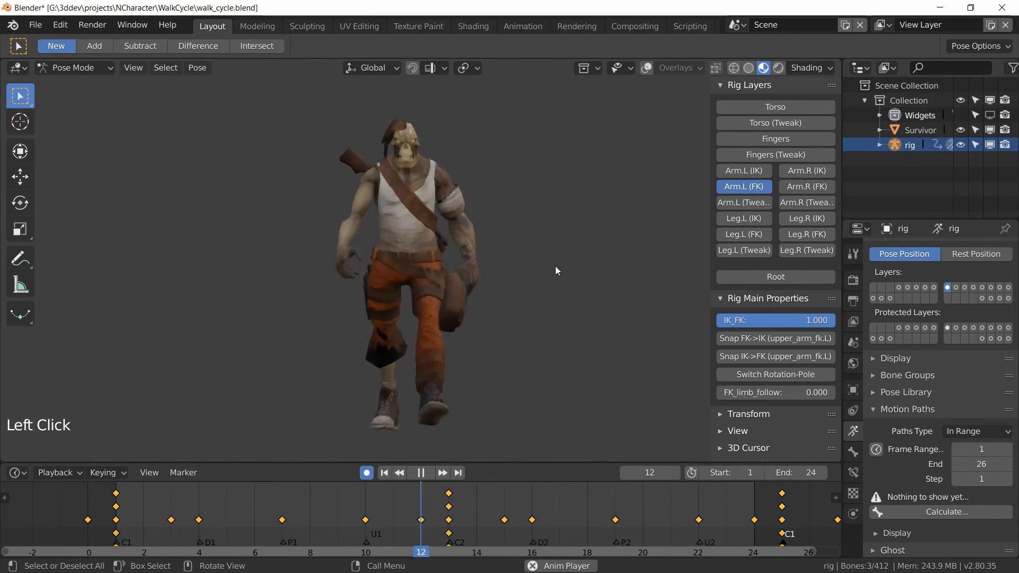